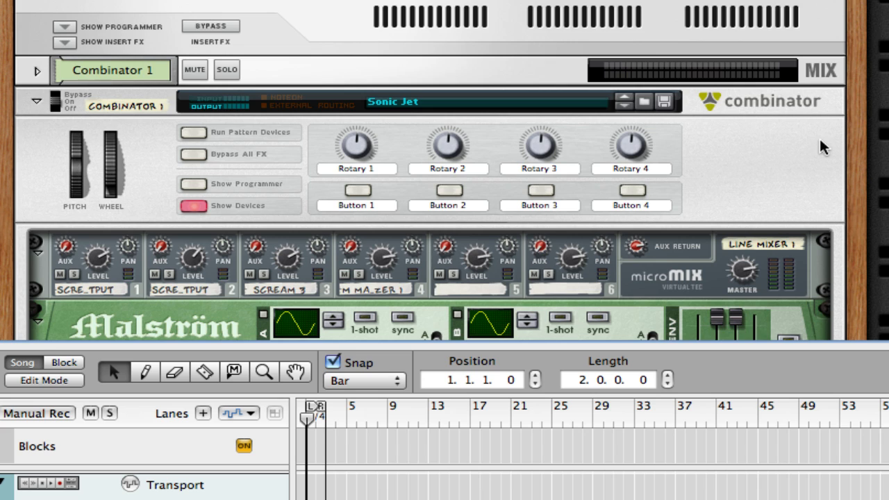
# Step: Examine the devices inside the Sonic Jet Combinator, from Line Mixer 1 and the Malström down to the MClass Maximizer
pyautogui.scroll(-3, 819, 147)
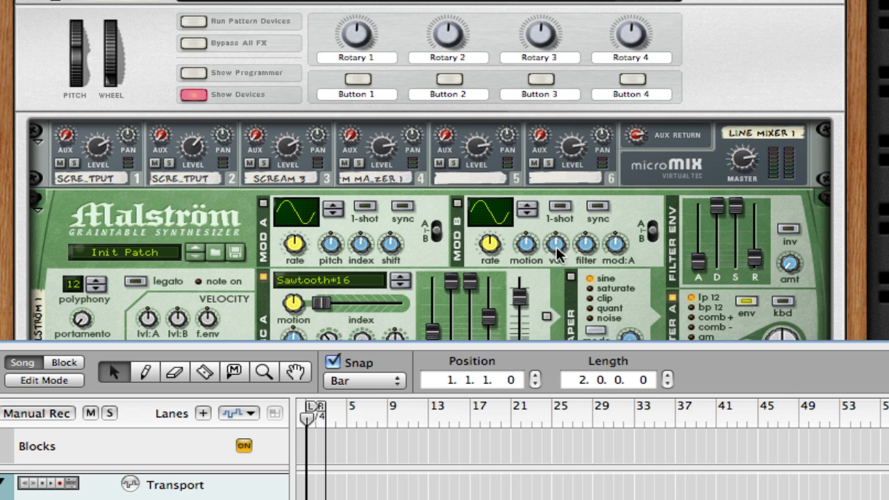
pyautogui.scroll(-8, 559, 253)
pyautogui.scroll(-1, 517, 105)
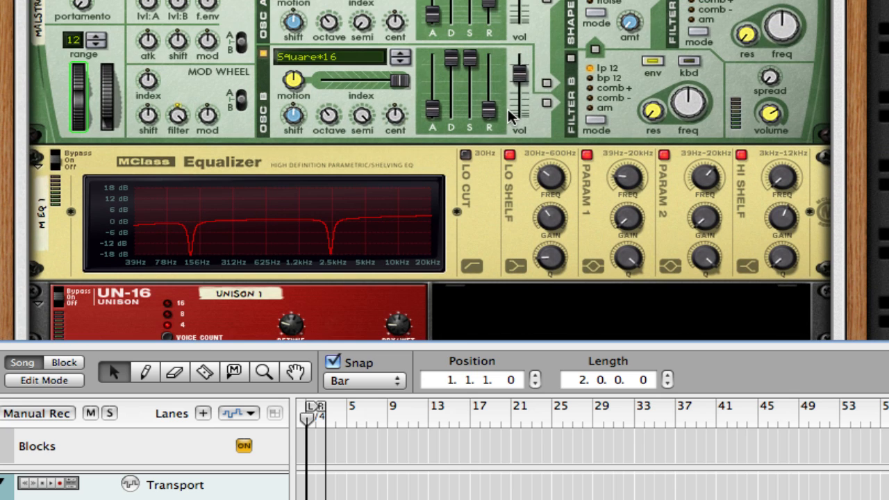
pyautogui.scroll(-4, 486, 122)
pyautogui.scroll(9, 480, 132)
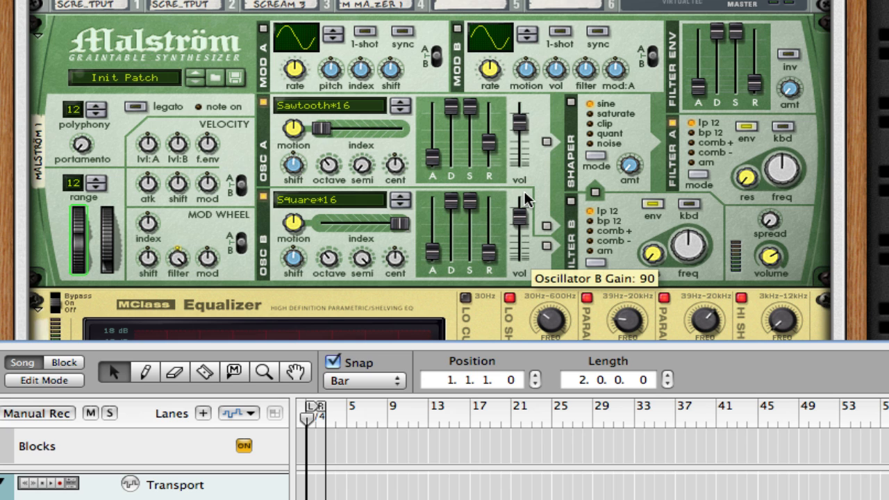
pyautogui.scroll(-10, 524, 189)
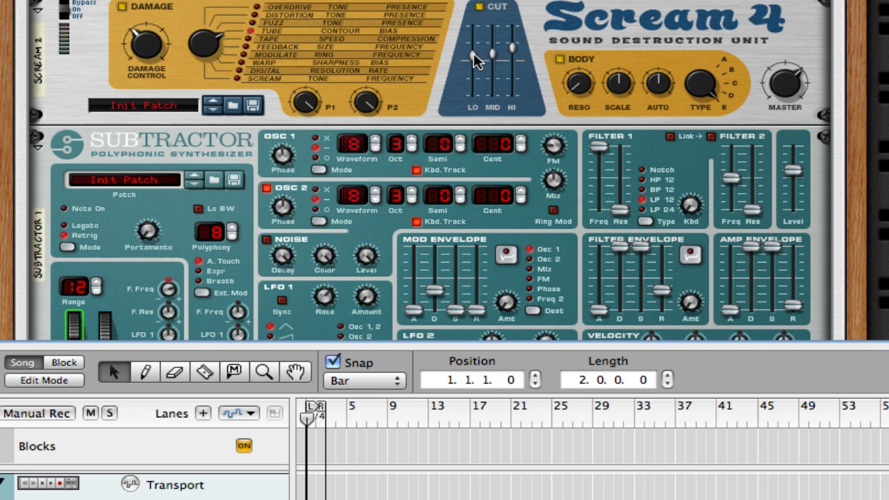
pyautogui.scroll(-3, 474, 63)
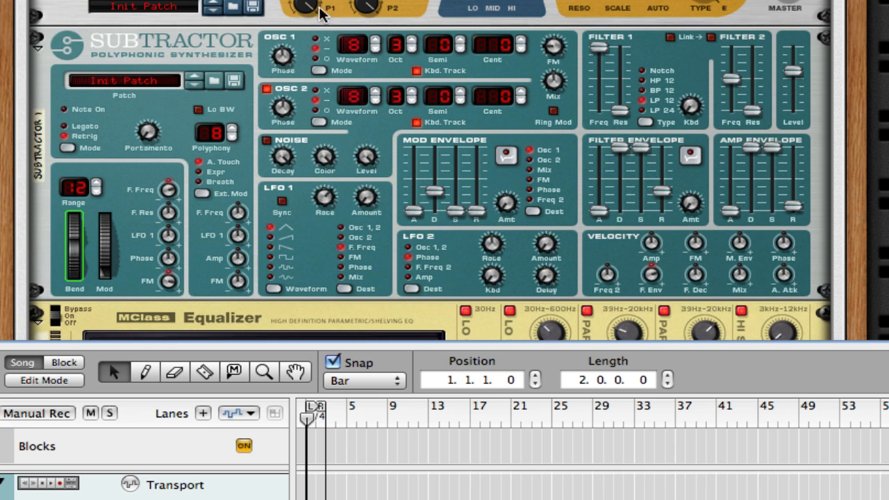
pyautogui.scroll(-15, 412, 155)
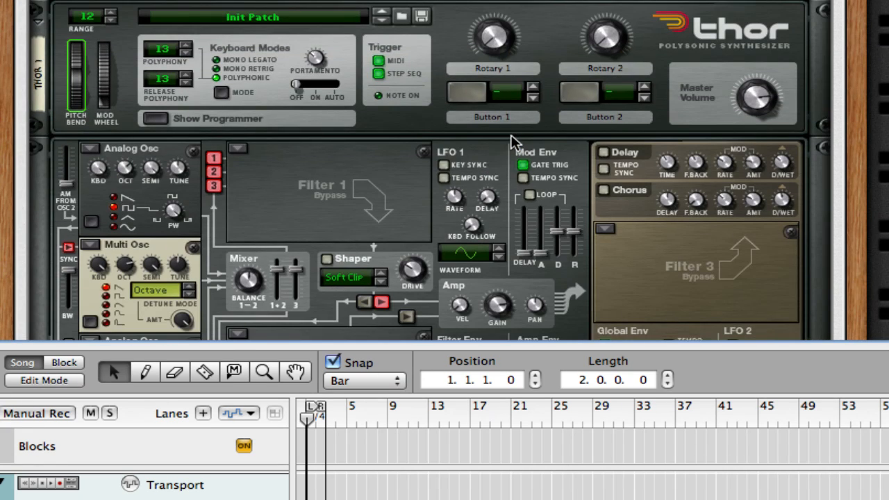
pyautogui.scroll(-7, 513, 141)
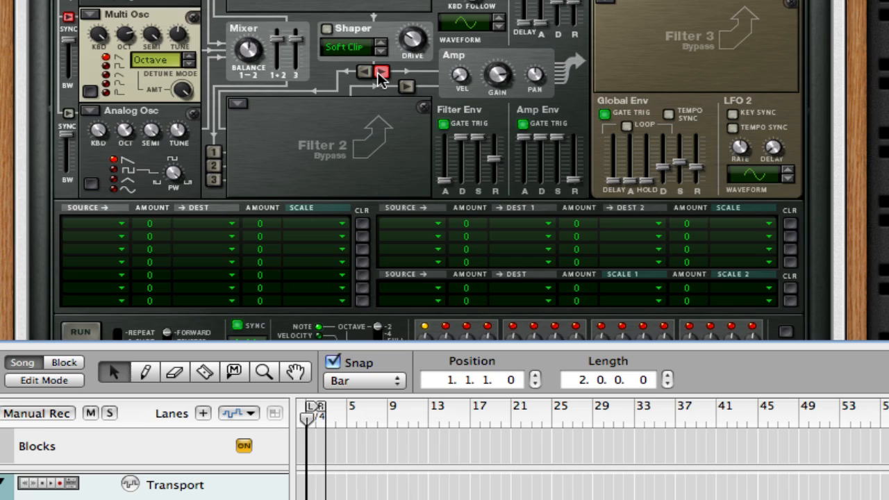
pyautogui.scroll(-13, 577, 88)
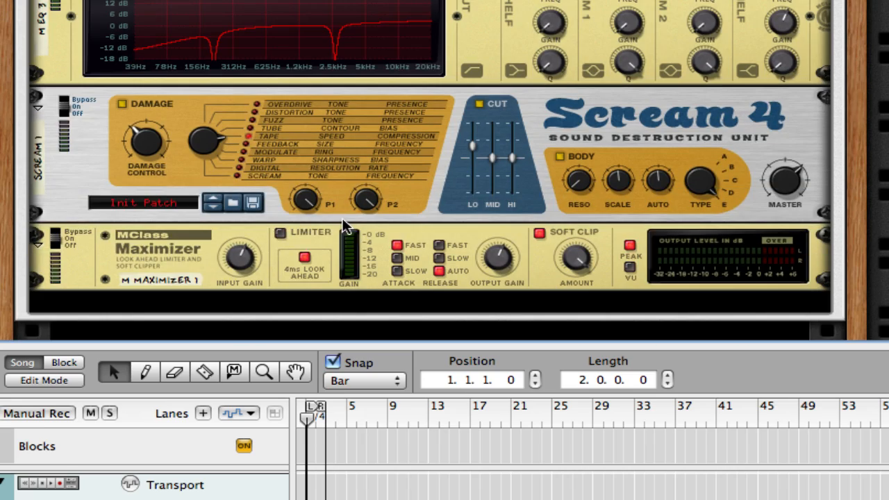
pyautogui.scroll(20, 446, 288)
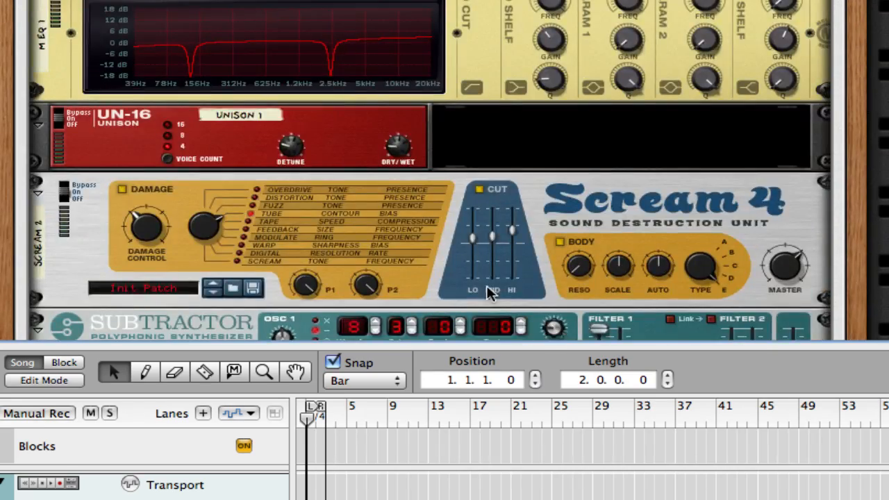
pyautogui.scroll(20, 486, 287)
# Step: Play the sequence from its start and look through the Sonic Jet Combinator's synthesizers and effects during playback
pyautogui.click(309, 417)
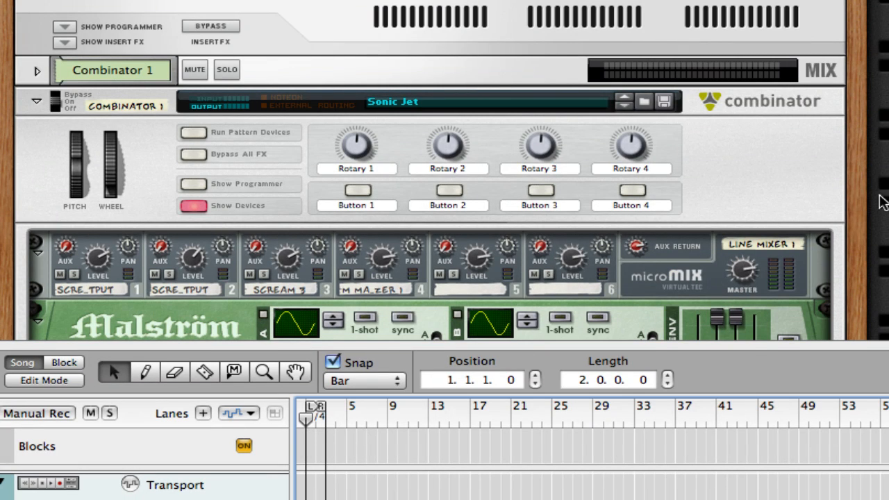
pyautogui.press('space')
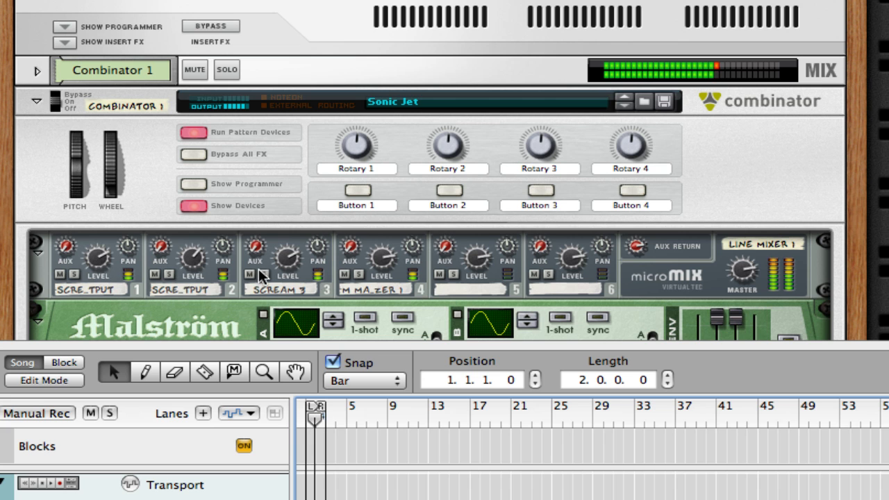
pyautogui.scroll(-10, 379, 270)
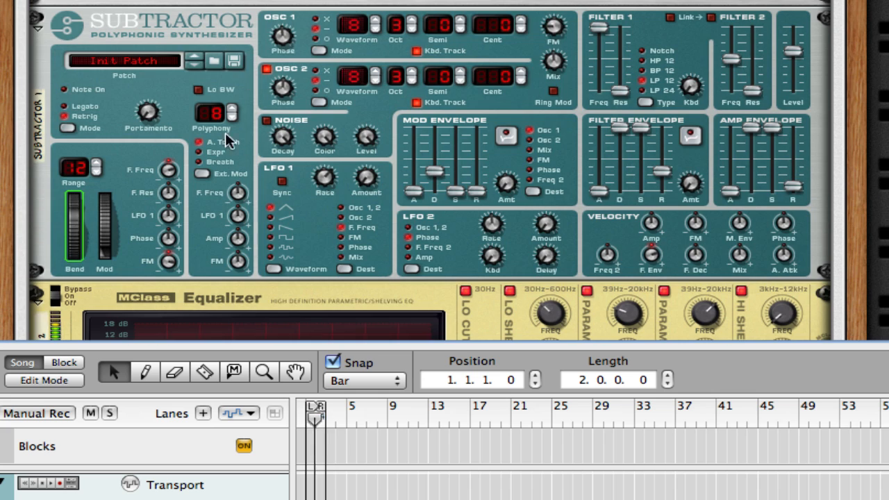
pyautogui.scroll(-10, 485, 183)
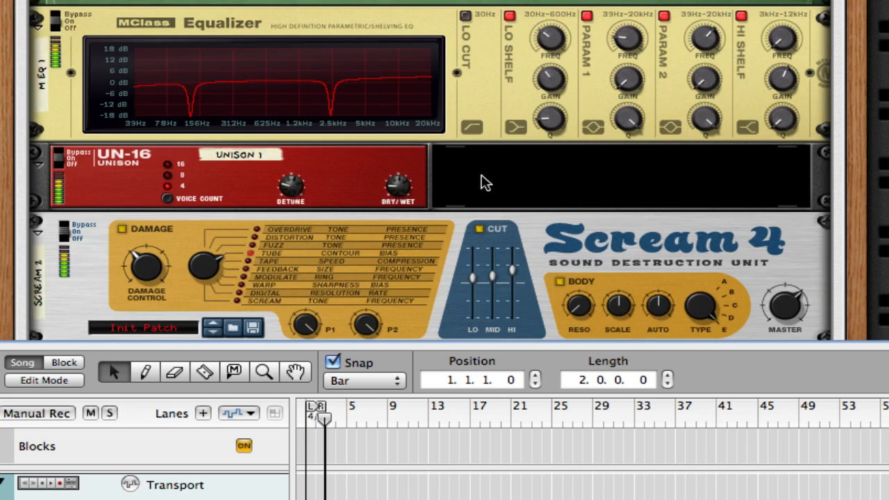
pyautogui.scroll(20, 484, 183)
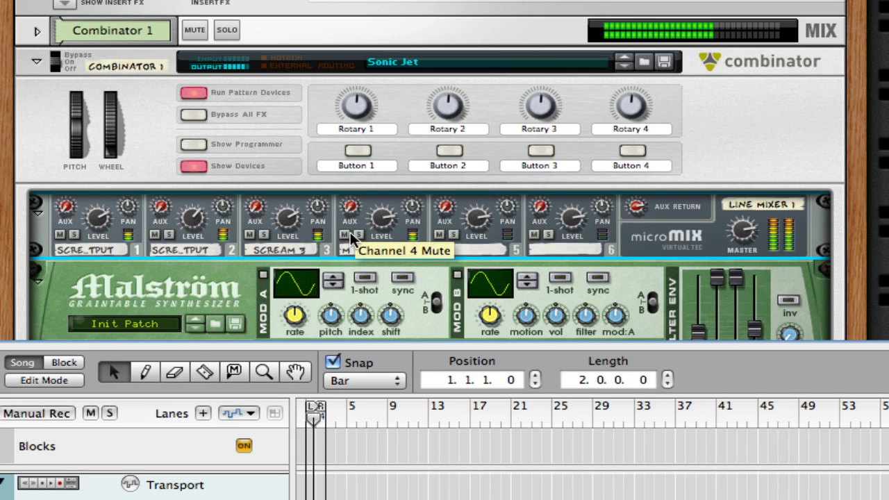
pyautogui.scroll(-20, 363, 234)
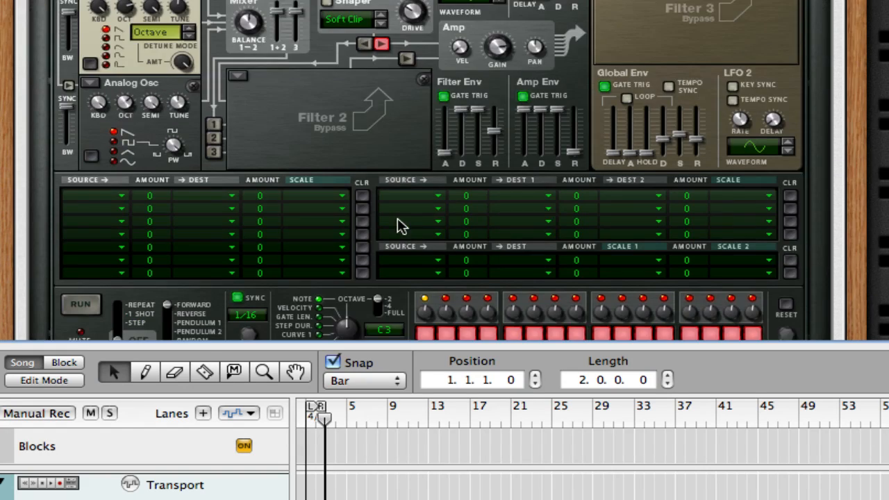
pyautogui.scroll(-8, 401, 226)
pyautogui.scroll(6, 401, 226)
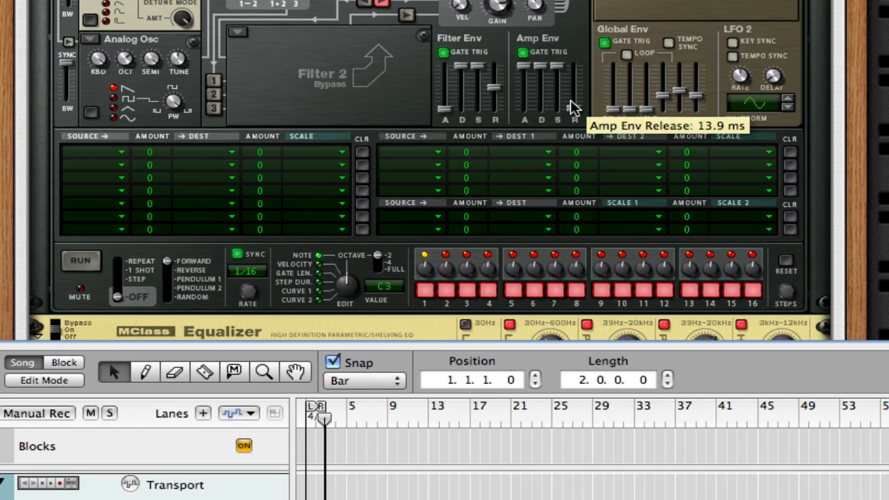
pyautogui.scroll(-15, 574, 117)
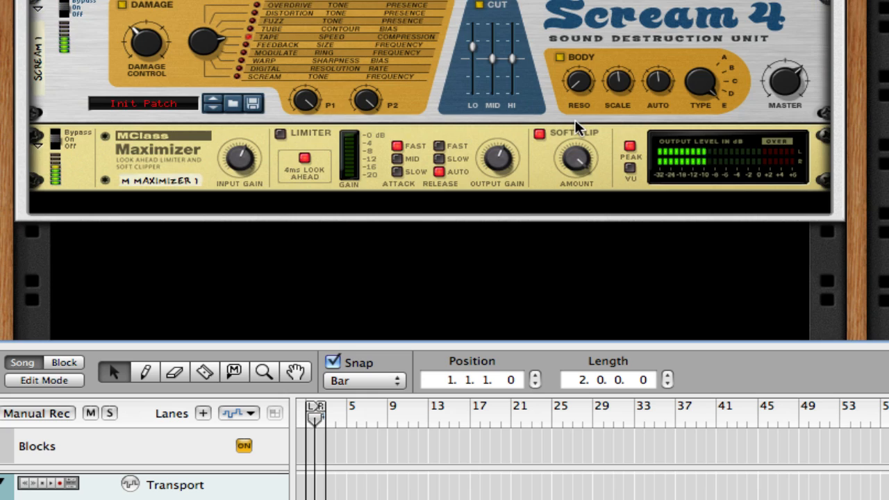
pyautogui.scroll(15, 576, 123)
pyautogui.scroll(-20, 576, 124)
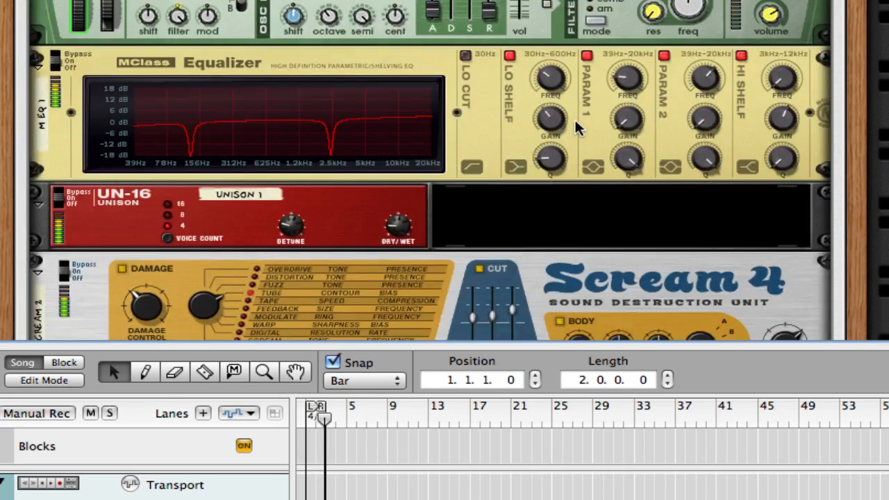
# Step: Audition channels 1 and 2 of Line Mixer 1 in solo, clear the solos, and stop playback
pyautogui.click(360, 275)
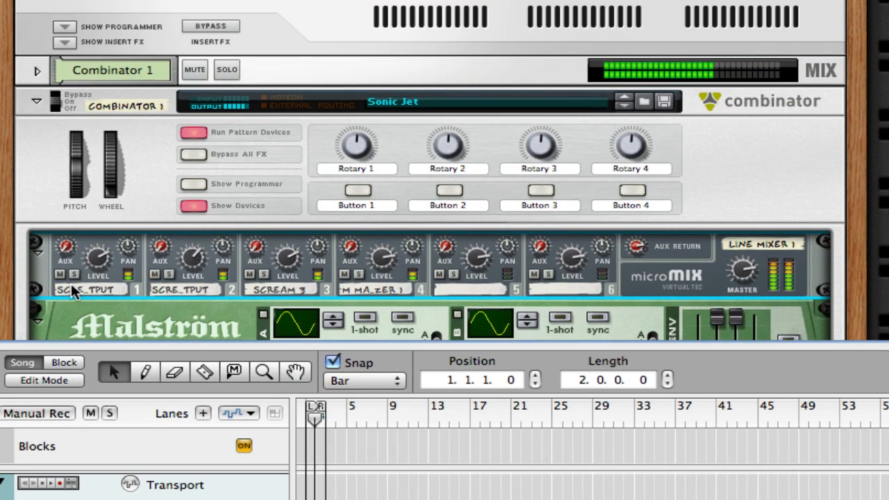
pyautogui.click(168, 275)
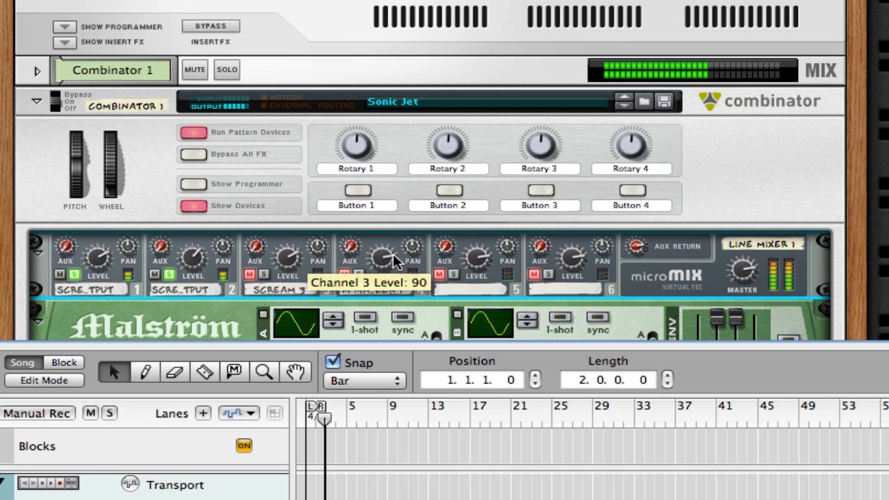
pyautogui.scroll(-10, 430, 253)
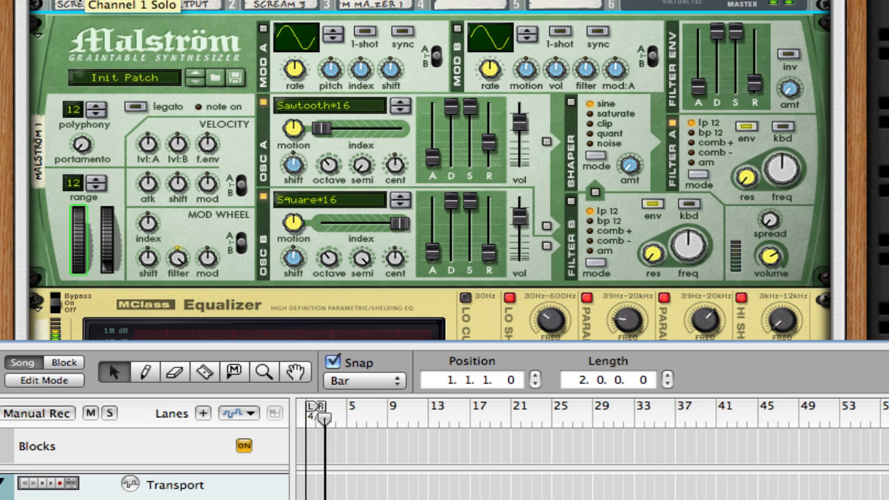
pyautogui.scroll(5, 740, 144)
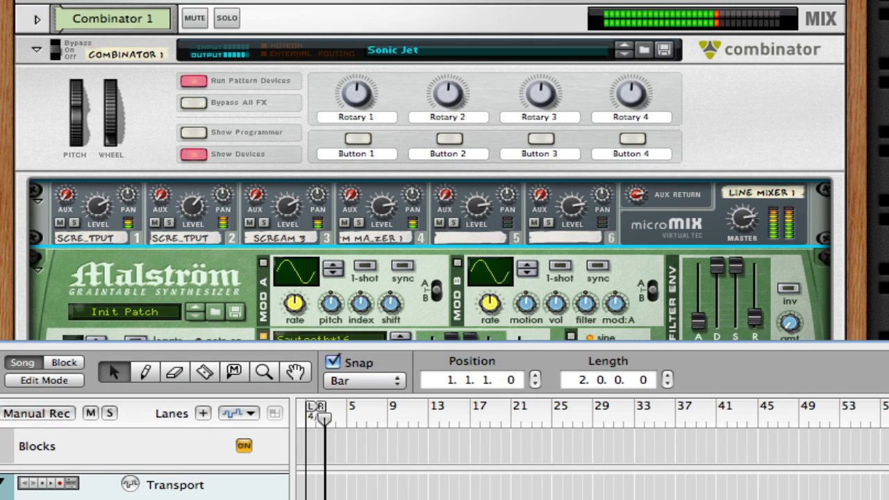
pyautogui.press('space')
pyautogui.scroll(1, 431, 171)
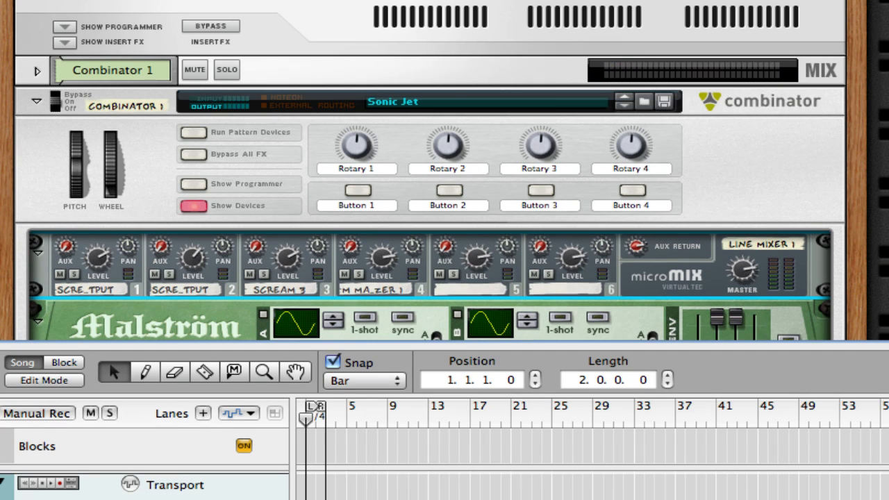
# Step: Go to Combinator 2, select Line Mixer 2 inside it, and check its wiring on the rear of the rack
pyautogui.click(881, 41)
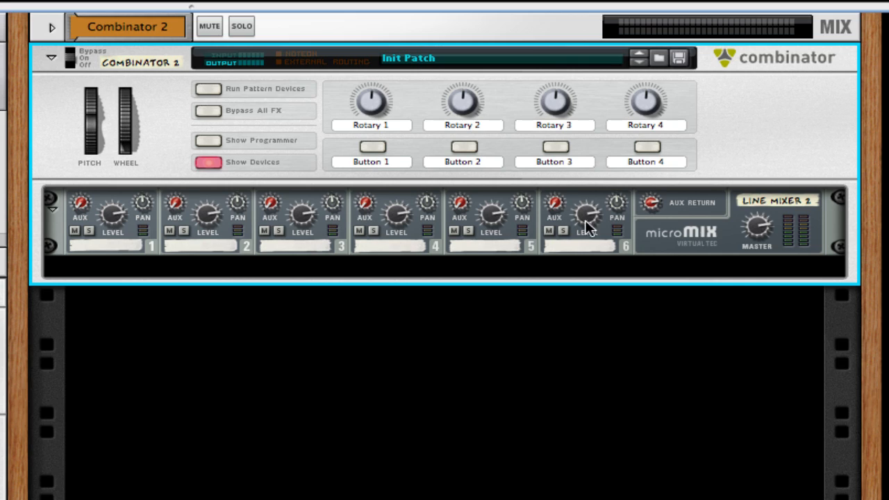
pyautogui.scroll(-2, 702, 232)
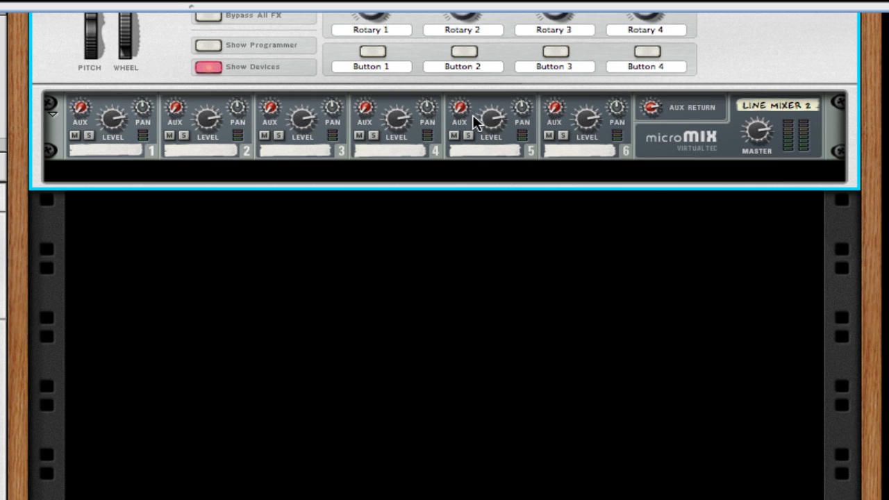
pyautogui.rightClick(657, 130)
pyautogui.click(592, 149)
pyautogui.scroll(3, 670, 194)
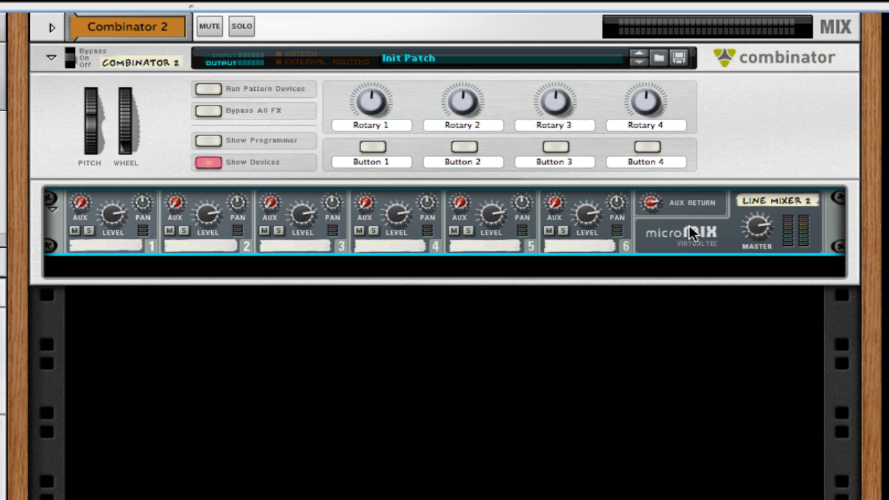
pyautogui.press('Tab')
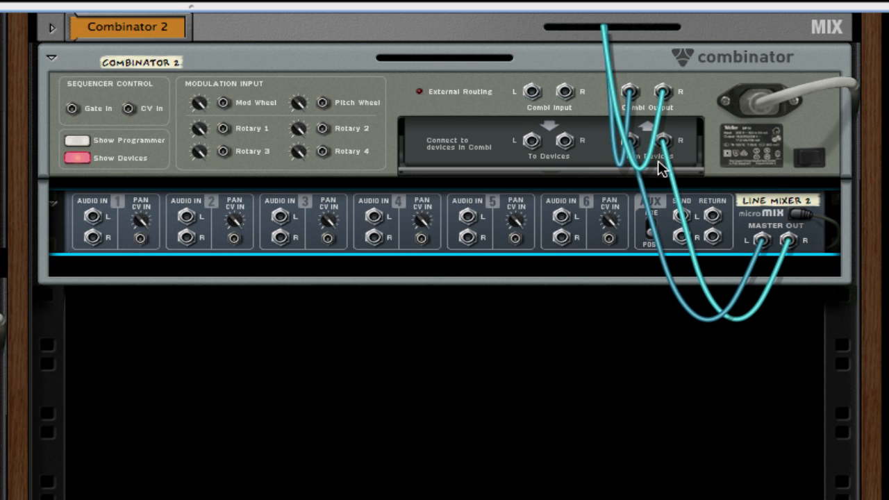
pyautogui.press('Tab')
# Step: Create a Malström synthesizer below Line Mixer 2 inside Combinator 2
pyautogui.rightClick(677, 227)
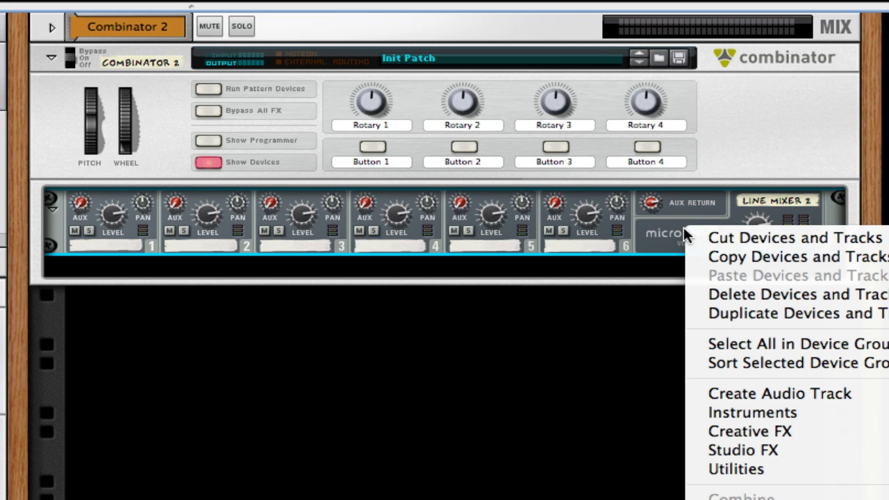
pyautogui.moveTo(736, 468)
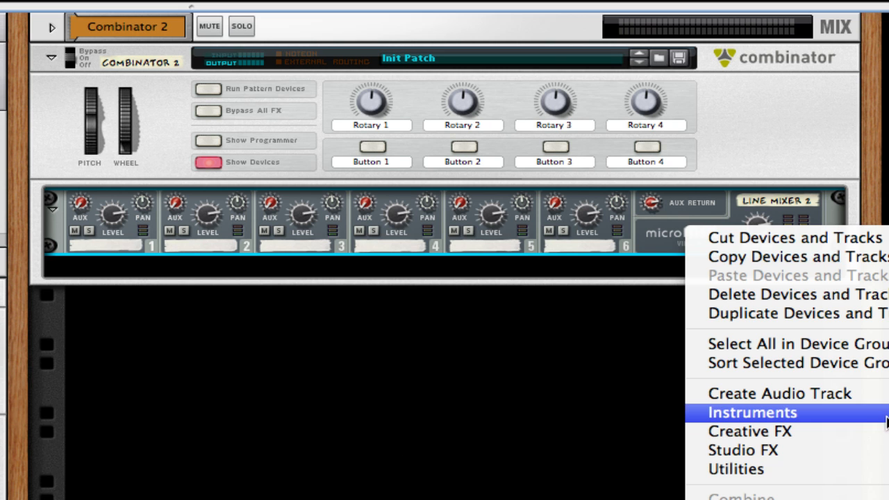
pyautogui.moveTo(886, 413)
pyautogui.click(455, 499)
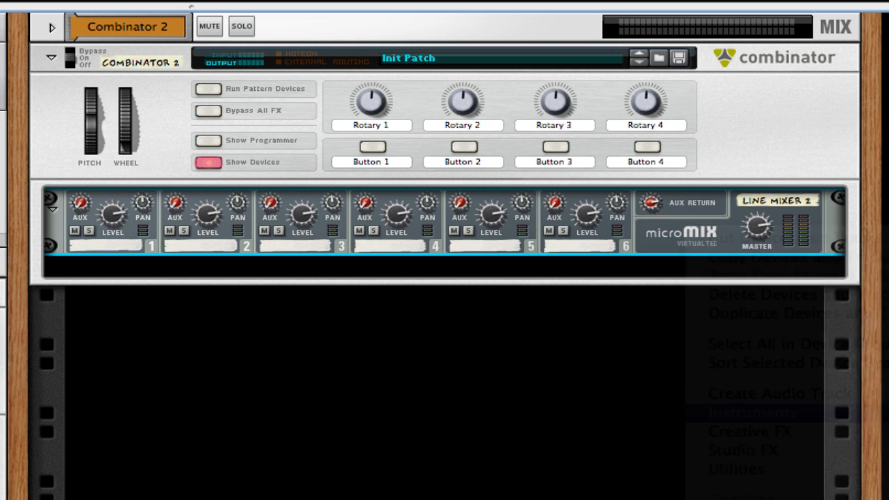
# Step: Disconnect the Malström's main outputs and route oscillator output A to Line Mixer 2's channel 1 left input and oscillator output B to channel 2's
pyautogui.press('Tab')
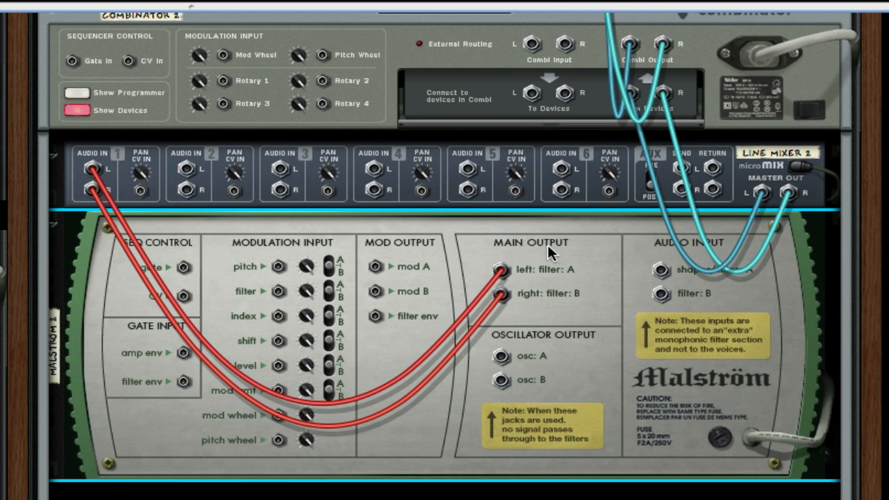
pyautogui.moveTo(502, 270); pyautogui.dragTo(453, 224)
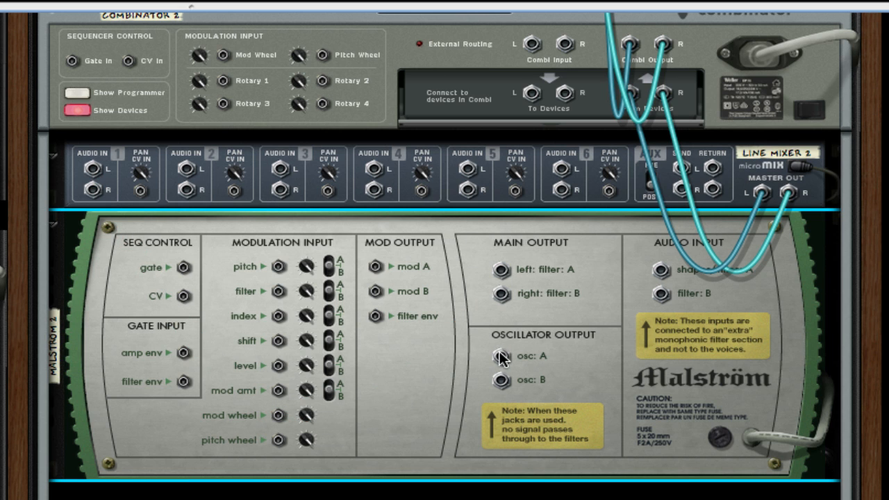
pyautogui.moveTo(500, 354); pyautogui.dragTo(93, 168)
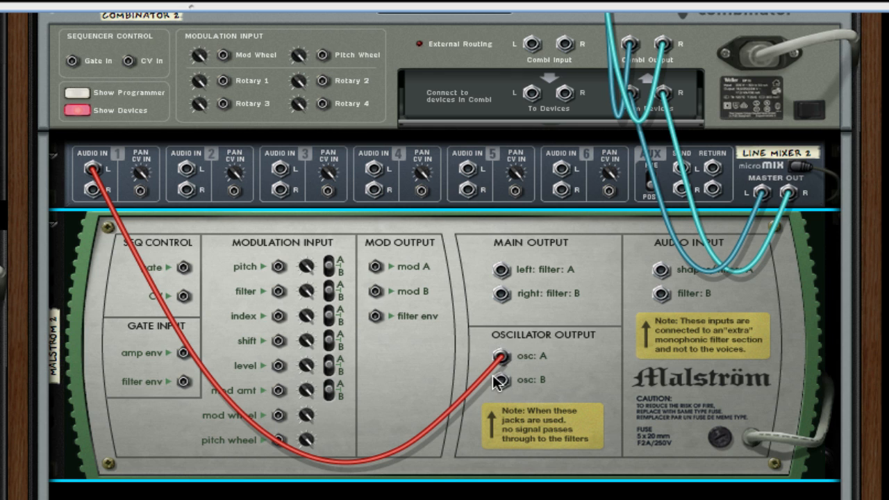
pyautogui.moveTo(501, 380); pyautogui.dragTo(188, 169)
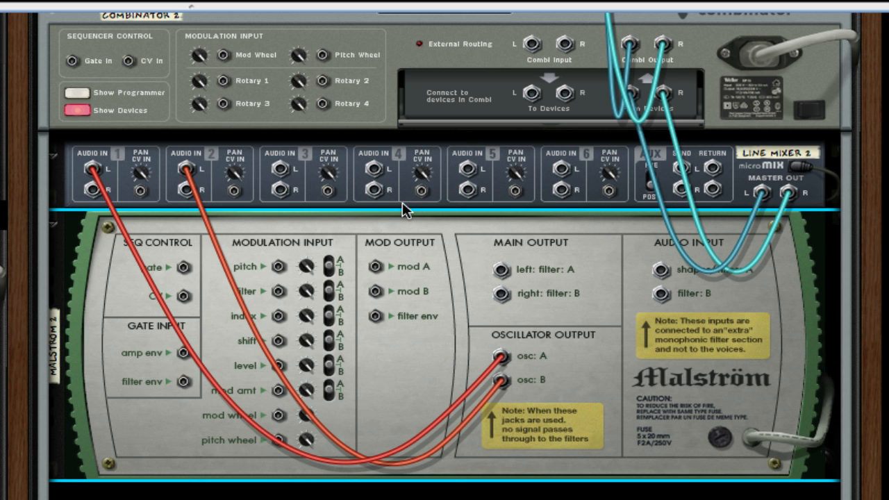
pyautogui.press('Tab')
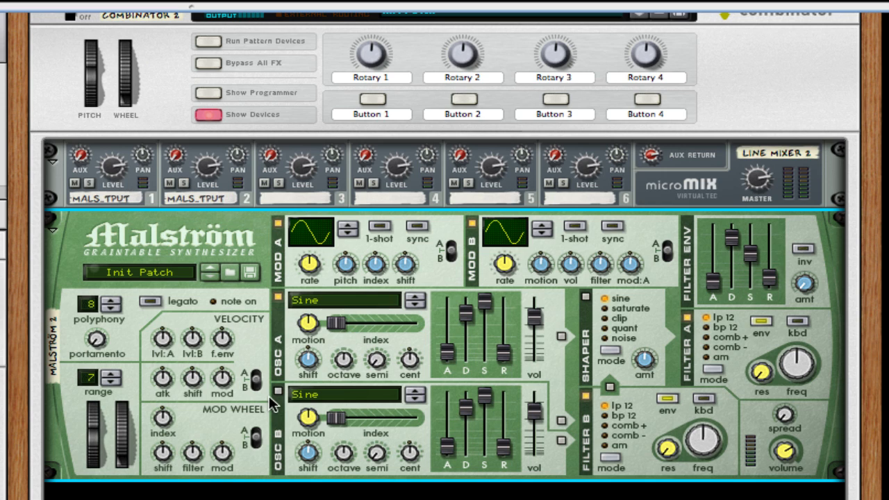
# Step: Switch off both modulators, Mod A and Mod B, on Malström 2
pyautogui.click(277, 224)
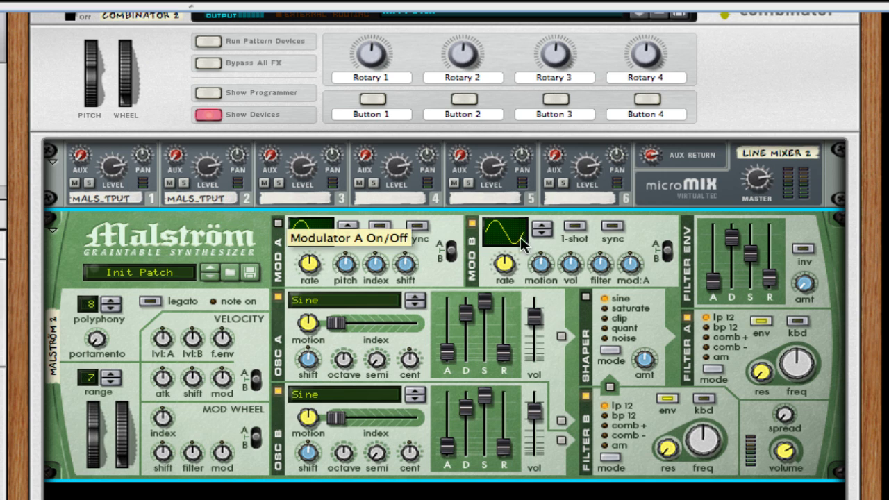
pyautogui.click(472, 223)
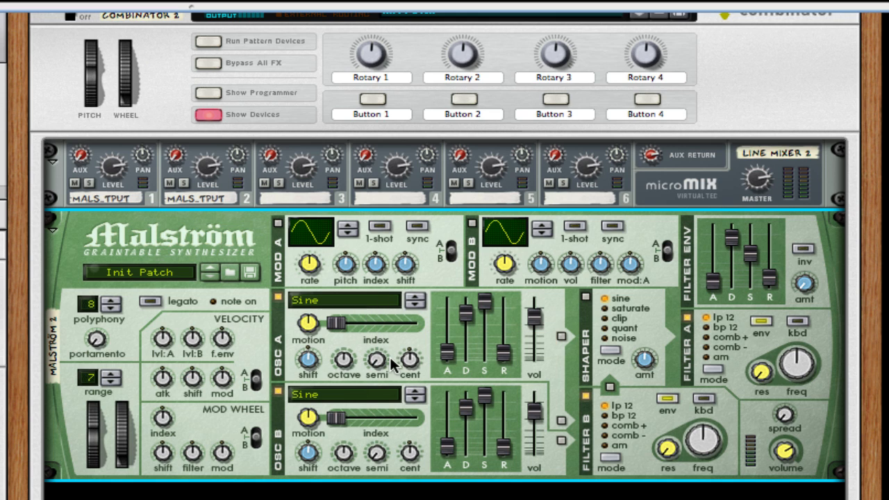
# Step: Lower oscillator A's octave slightly on Malström 2 and set its graintable to Wave: Sawtooth*16
pyautogui.scroll(-3, 392, 365)
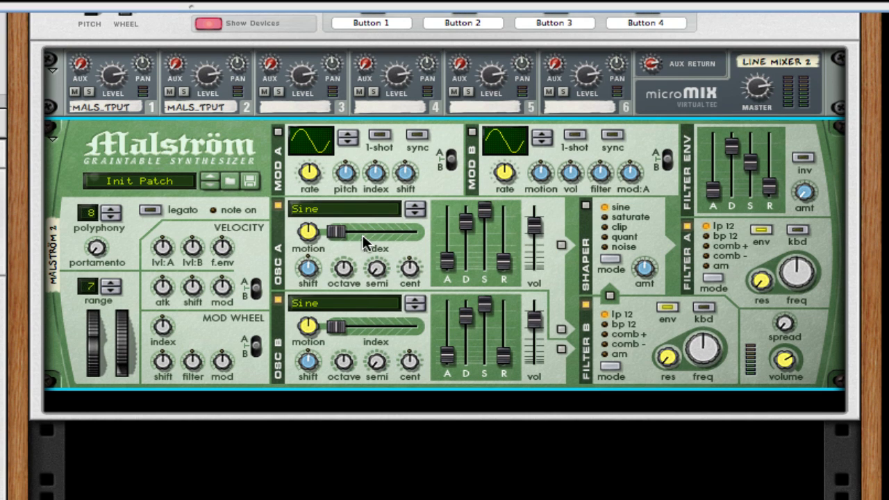
pyautogui.moveTo(342, 266); pyautogui.dragTo(346, 279)
pyautogui.click(368, 209)
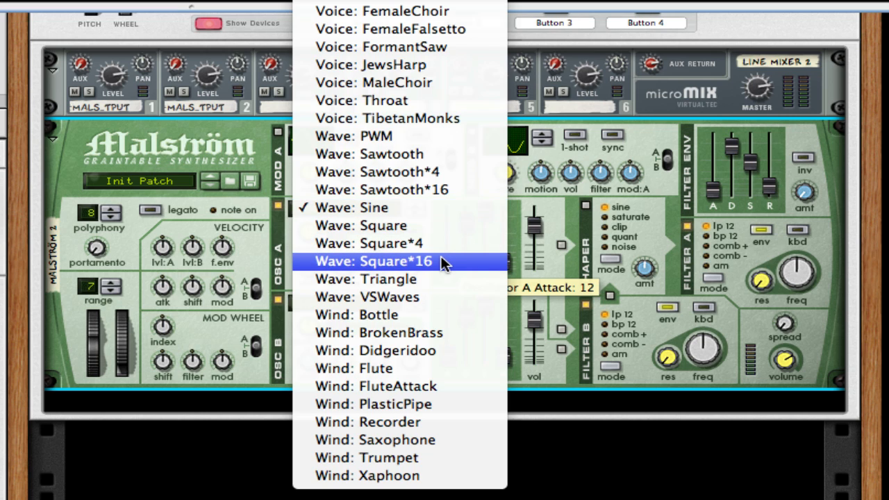
pyautogui.click(449, 188)
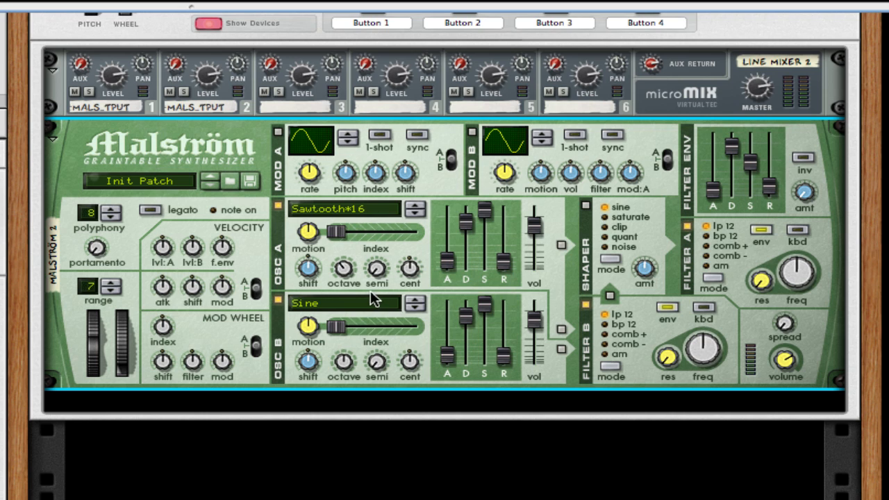
# Step: Raise the amp envelope decay of oscillators A and B to maximum on Malström 2
pyautogui.scroll(-3, 370, 291)
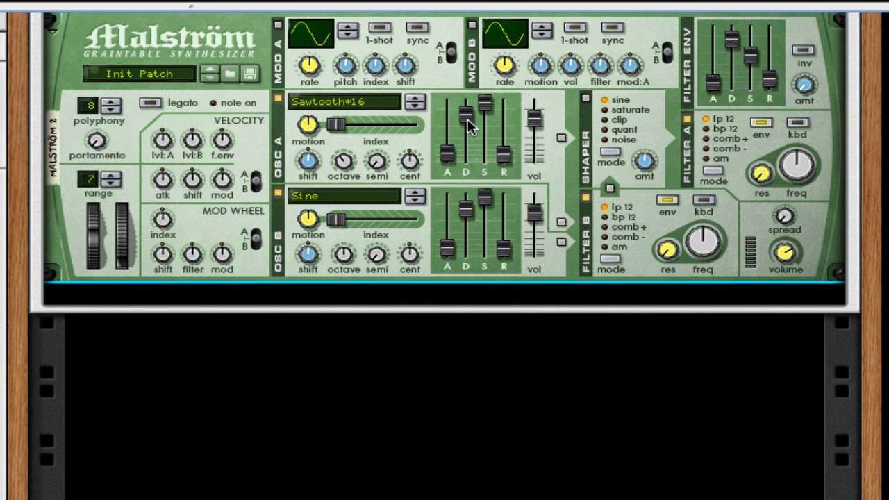
pyautogui.moveTo(467, 125); pyautogui.dragTo(469, 87)
pyautogui.moveTo(467, 208); pyautogui.dragTo(481, 148)
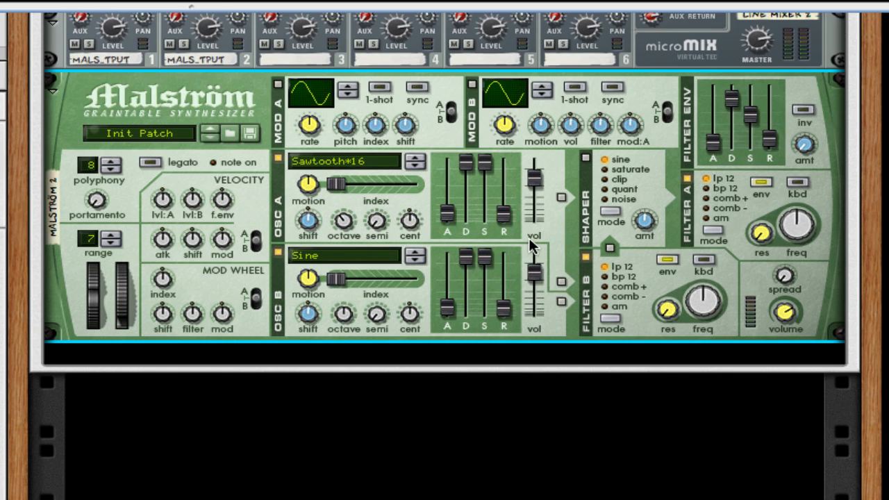
# Step: Set oscillator B's graintable to Wave: Square*16 on Malström 2
pyautogui.click(316, 252)
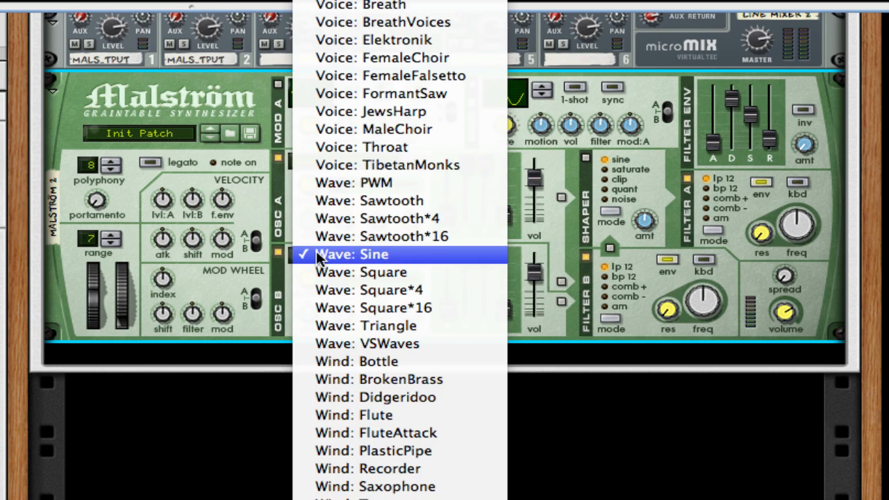
pyautogui.click(439, 308)
pyautogui.scroll(3, 526, 278)
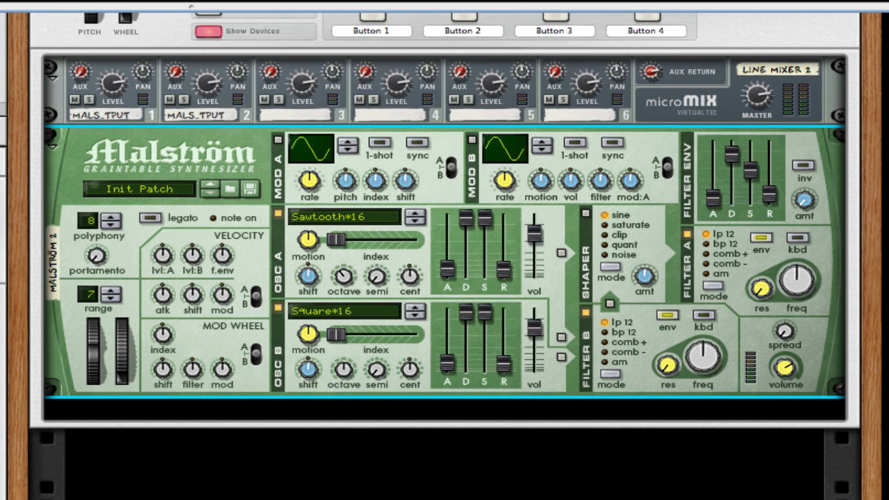
pyautogui.scroll(-5, 444, 257)
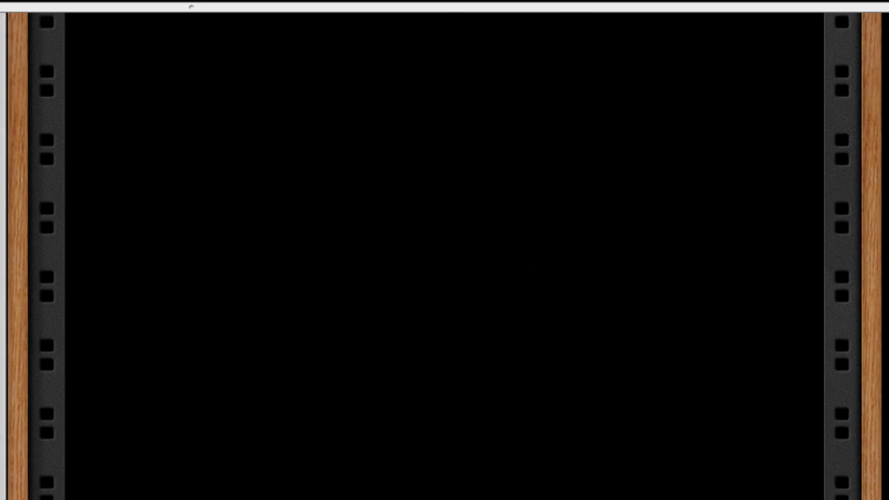
pyautogui.scroll(3, 444, 257)
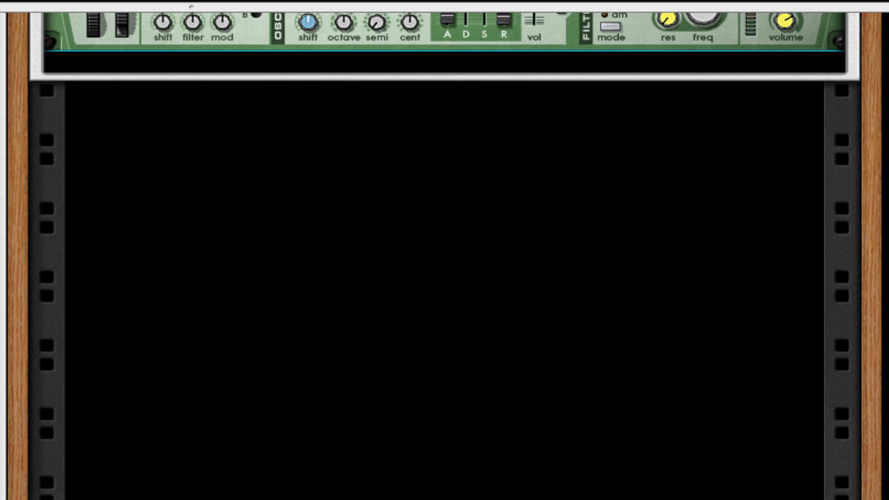
pyautogui.scroll(10, 113, 76)
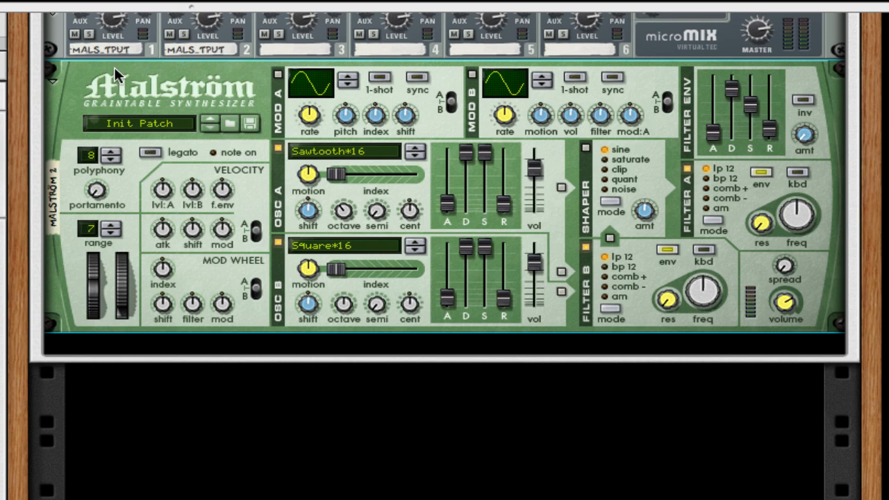
pyautogui.scroll(7, 72, 109)
pyautogui.rightClick(71, 112)
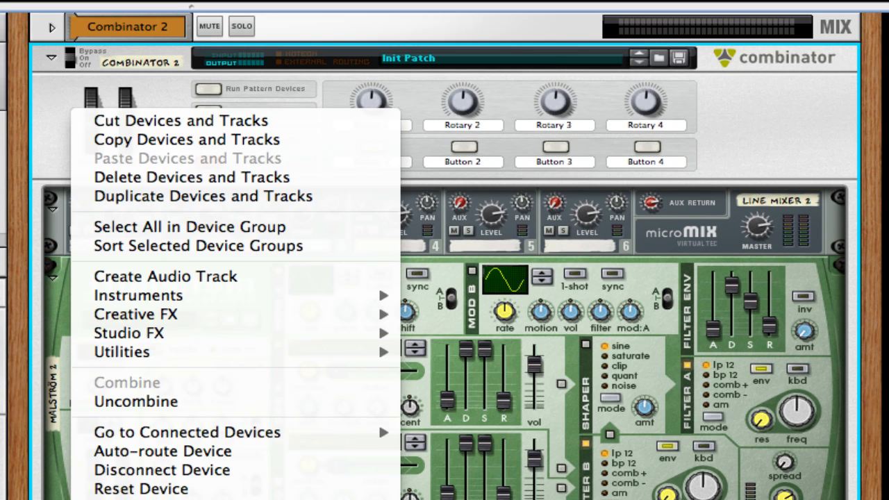
pyautogui.press('Escape')
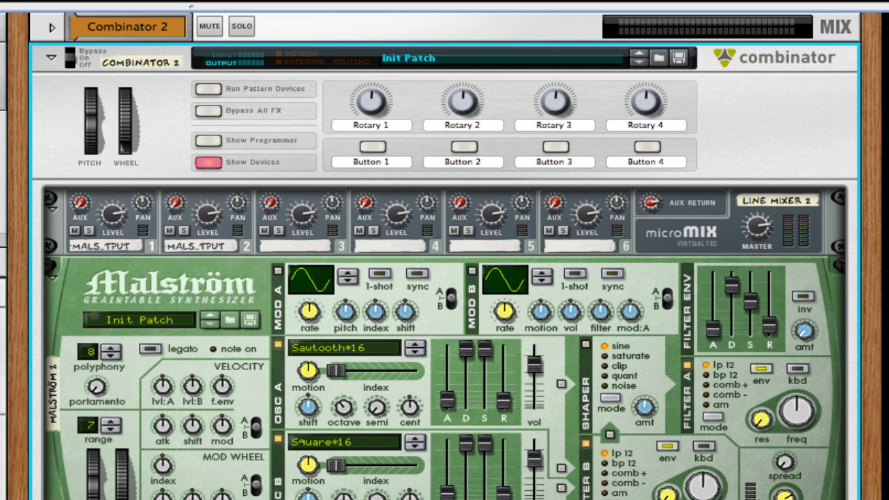
pyautogui.scroll(-2, 313, 394)
pyautogui.scroll(-2, 310, 393)
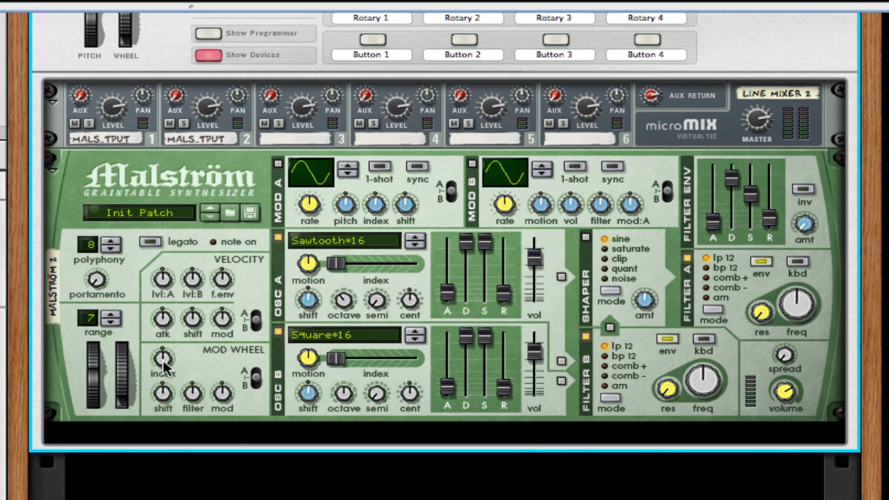
pyautogui.rightClick(208, 353)
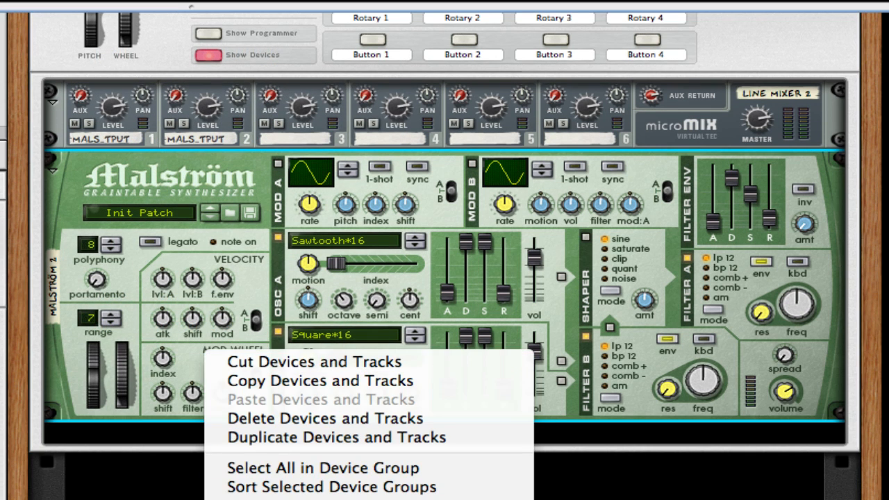
pyautogui.press('Escape')
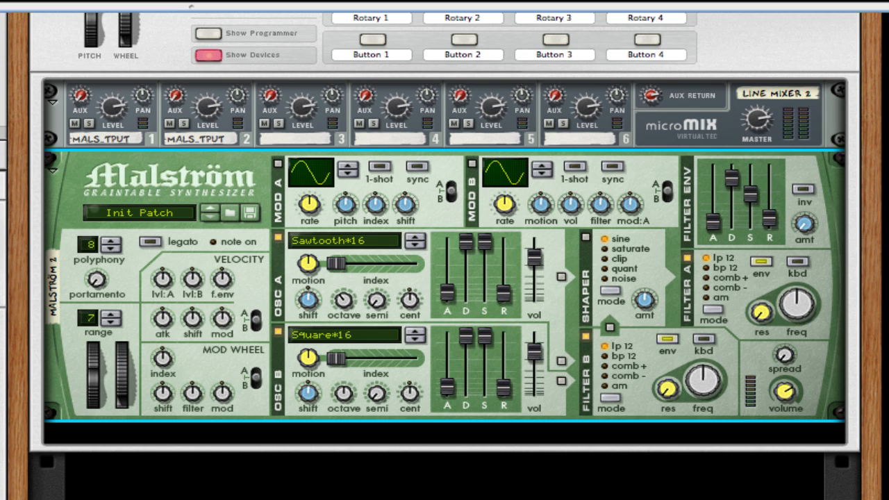
# Step: Audition channels 1 and 2 of Line Mixer 2 in solo one after the other, and clear each solo
pyautogui.click(88, 123)
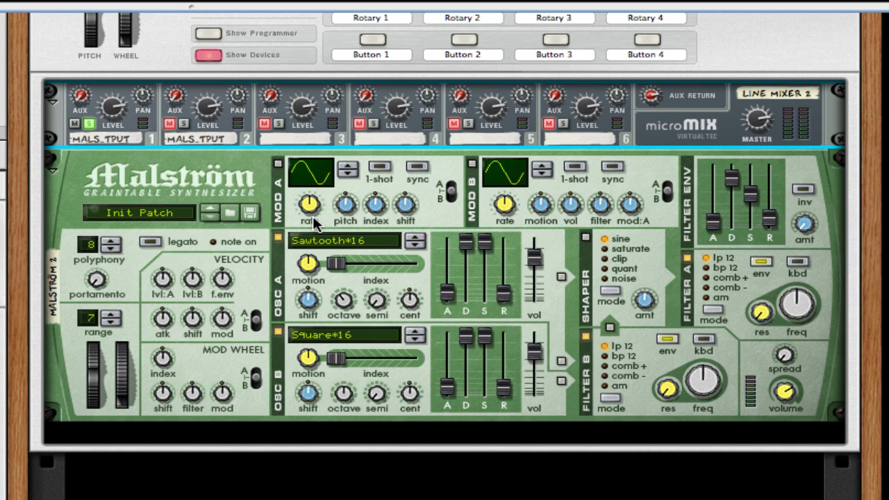
pyautogui.click(89, 125)
pyautogui.click(183, 124)
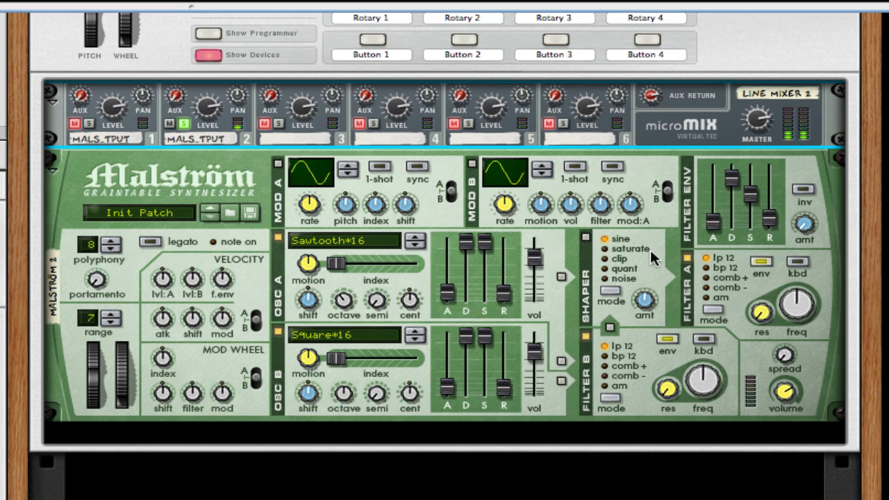
pyautogui.click(185, 124)
pyautogui.click(184, 124)
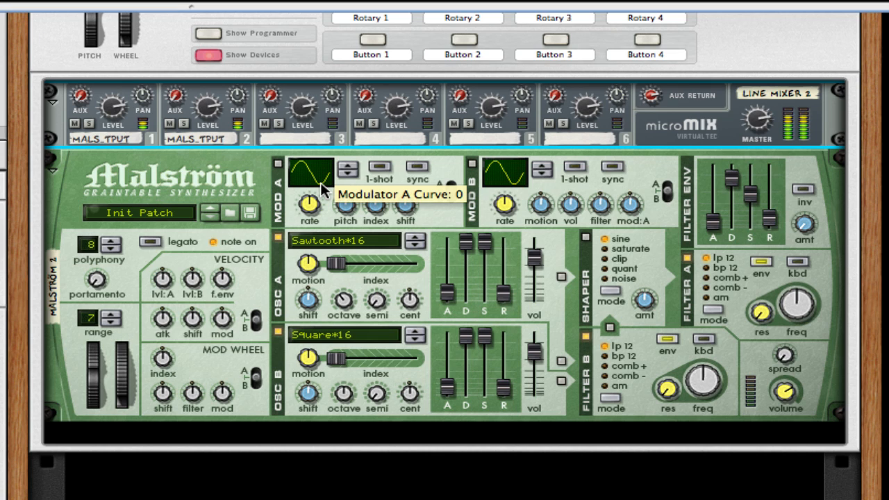
# Step: Create an MClass Equalizer directly below Malström 2 inside Combinator 2
pyautogui.scroll(-3, 484, 255)
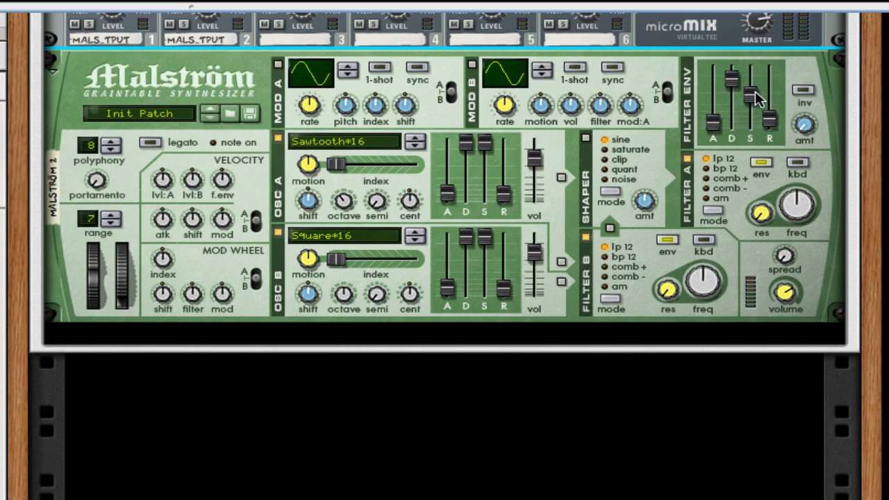
pyautogui.scroll(-3, 331, 198)
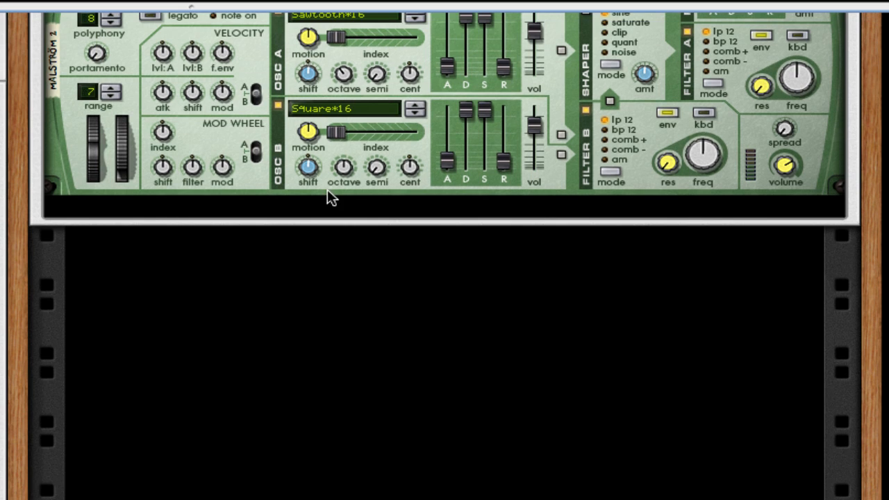
pyautogui.rightClick(271, 125)
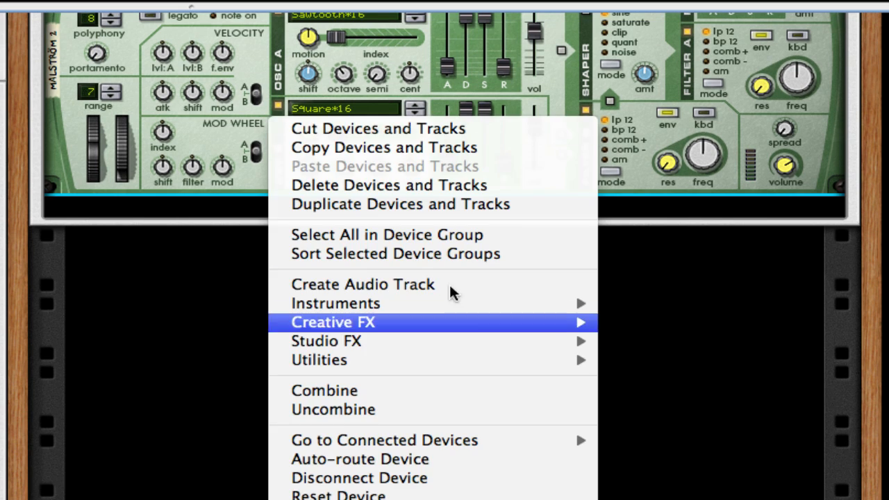
pyautogui.click(182, 277)
pyautogui.scroll(7, 201, 277)
pyautogui.rightClick(271, 357)
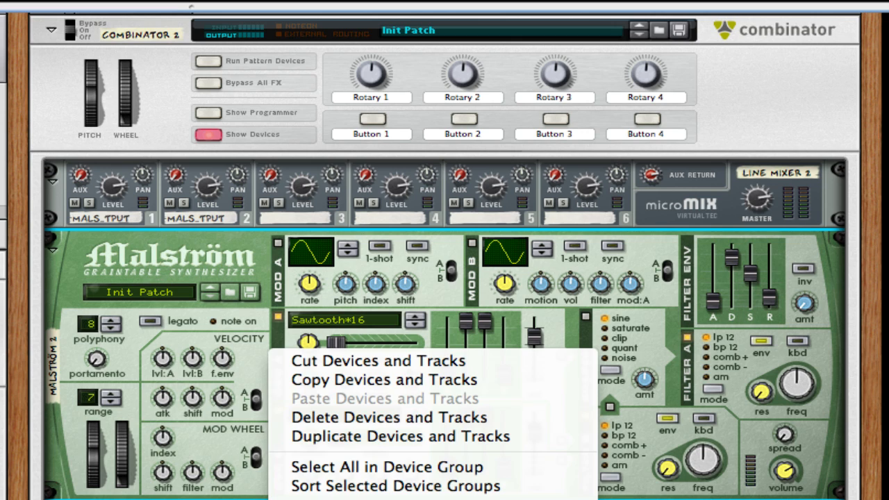
pyautogui.click(269, 351)
# Step: Create a UN-16 Unison below the MClass Equalizer and a Scream 4 distortion unit below the Unison
pyautogui.scroll(-4, 347, 375)
pyautogui.rightClick(445, 393)
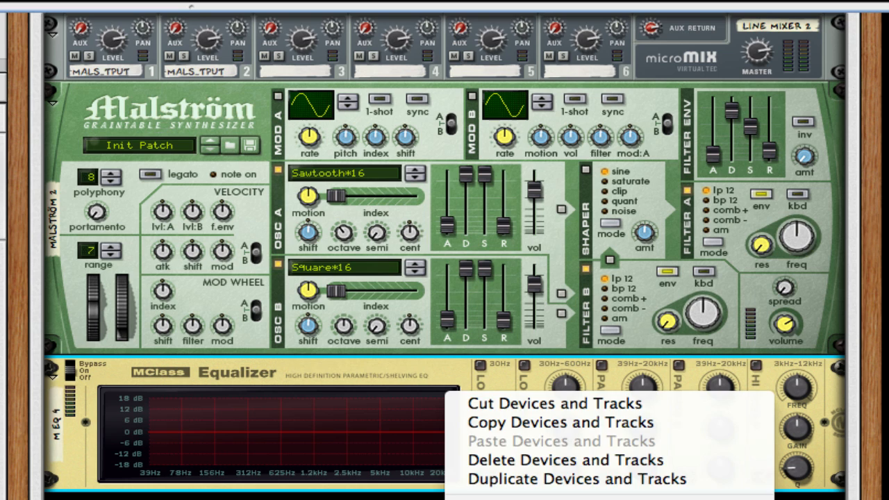
pyautogui.click(514, 497)
pyautogui.rightClick(411, 472)
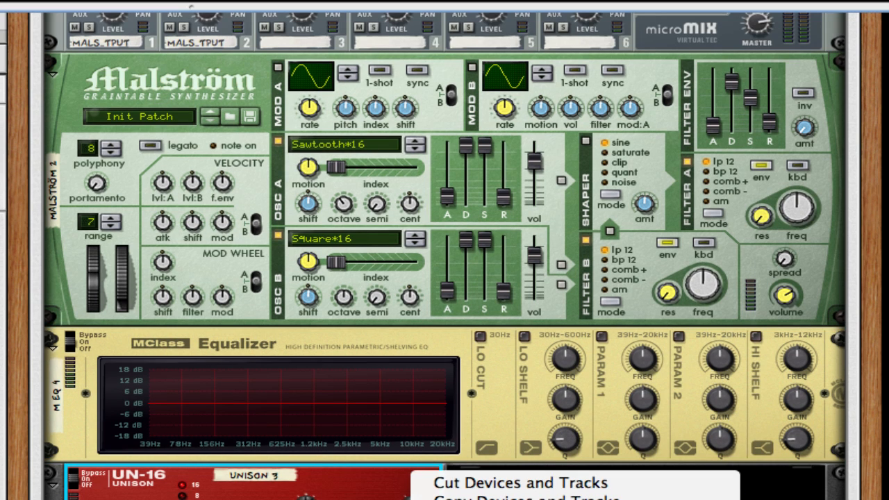
pyautogui.click(486, 497)
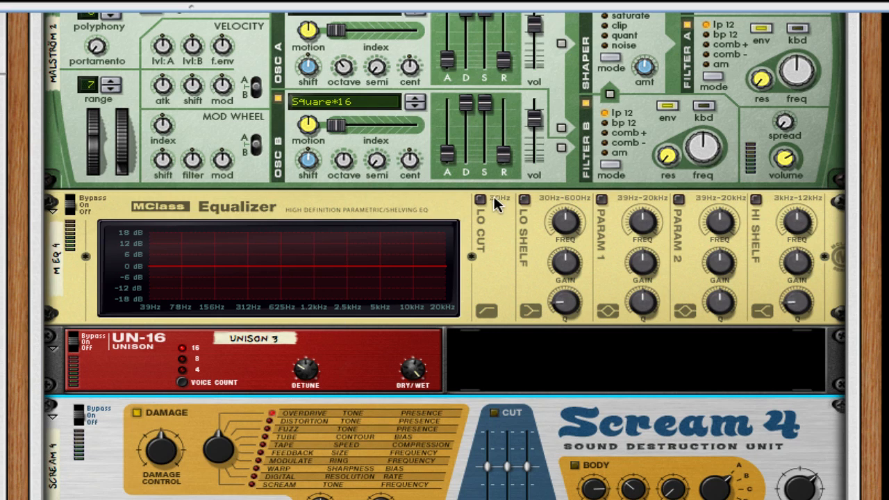
# Step: Enable the equalizer's low cut and low shelf, lowering the shelf's frequency slightly and its gain and Q to minimum
pyautogui.click(525, 200)
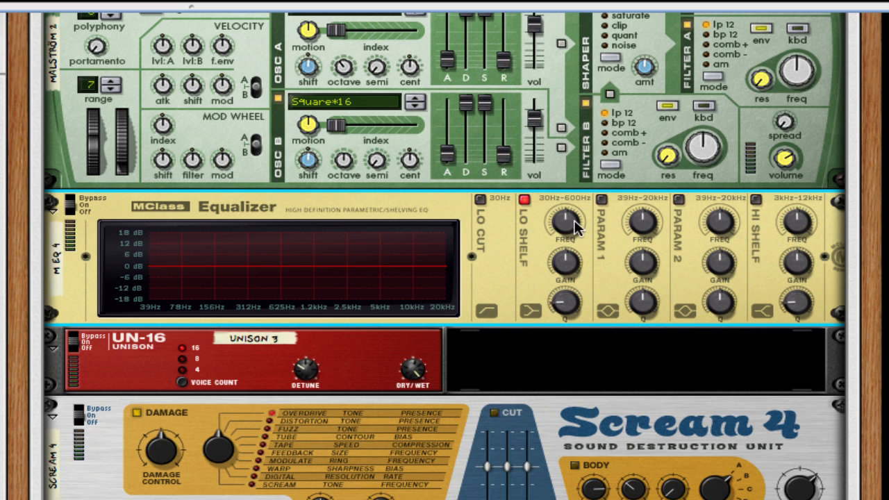
pyautogui.click(480, 199)
pyautogui.moveTo(565, 221); pyautogui.dragTo(585, 373)
pyautogui.moveTo(565, 293); pyautogui.dragTo(566, 326)
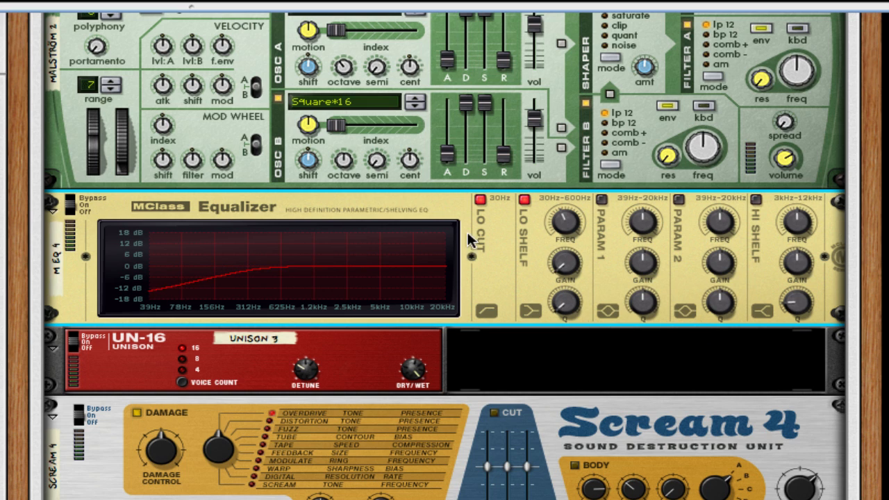
# Step: Enable the equalizer's Parametric 1 band and shape a narrow cut around 200 Hz with minimum gain and maximum Q
pyautogui.click(601, 199)
pyautogui.moveTo(649, 221); pyautogui.dragTo(644, 238)
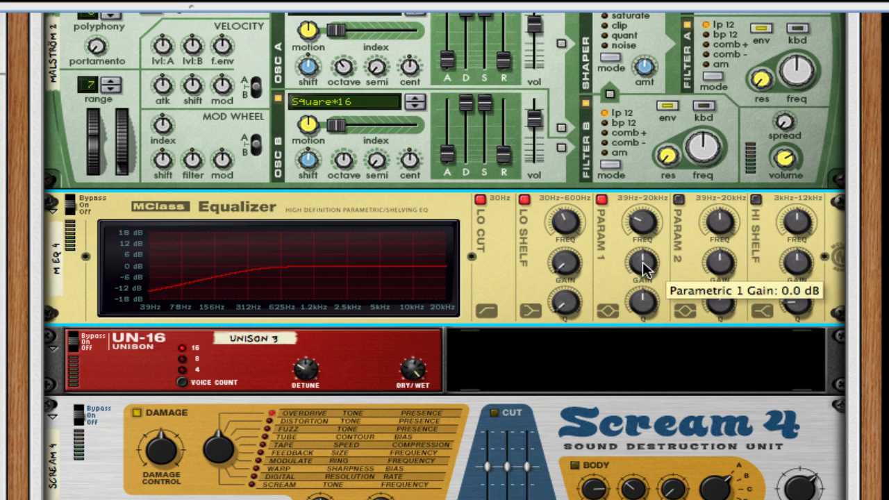
pyautogui.moveTo(644, 269); pyautogui.dragTo(644, 278)
pyautogui.moveTo(642, 312); pyautogui.dragTo(642, 304)
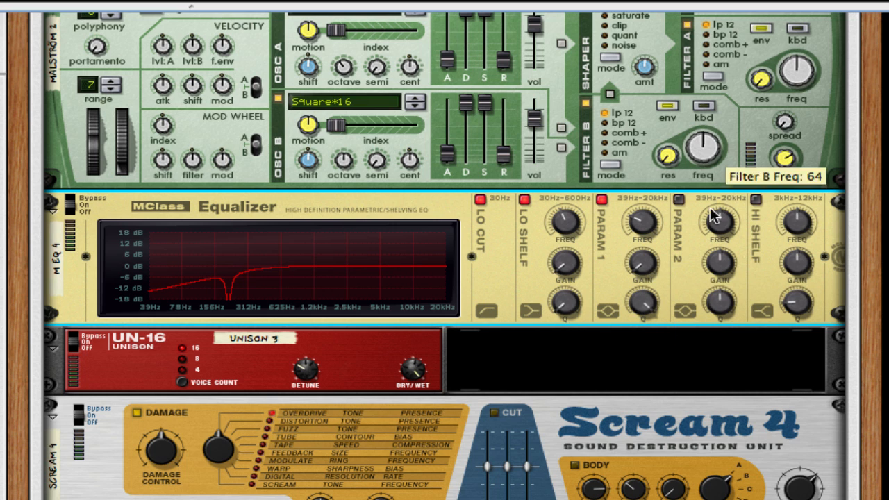
# Step: Enable Parametric 2 for a narrow cut around 2.5 kHz with minimum gain and maximum Q, and try the high shelf at its lowest frequency
pyautogui.click(678, 199)
pyautogui.moveTo(713, 224); pyautogui.dragTo(712, 219)
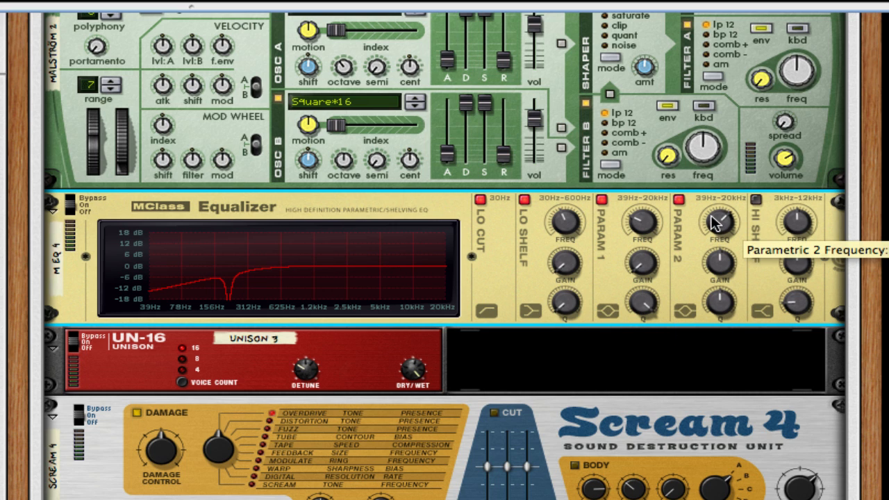
pyautogui.moveTo(715, 263); pyautogui.dragTo(728, 382)
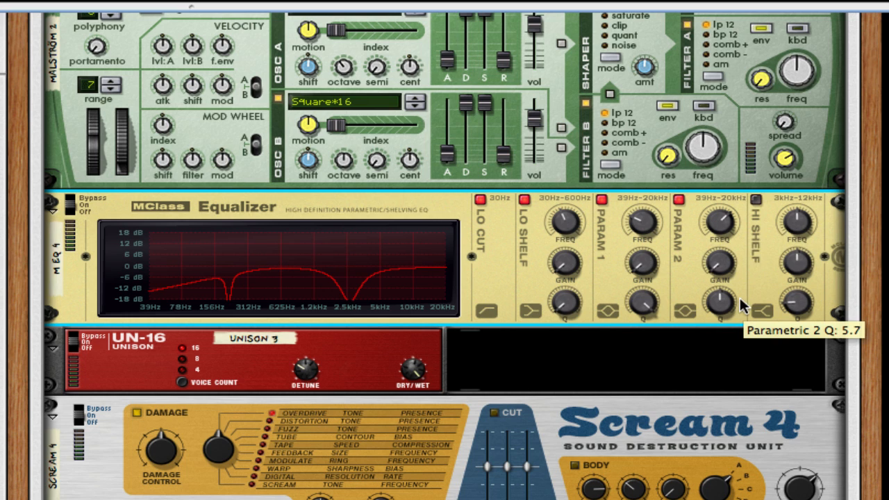
pyautogui.click(755, 199)
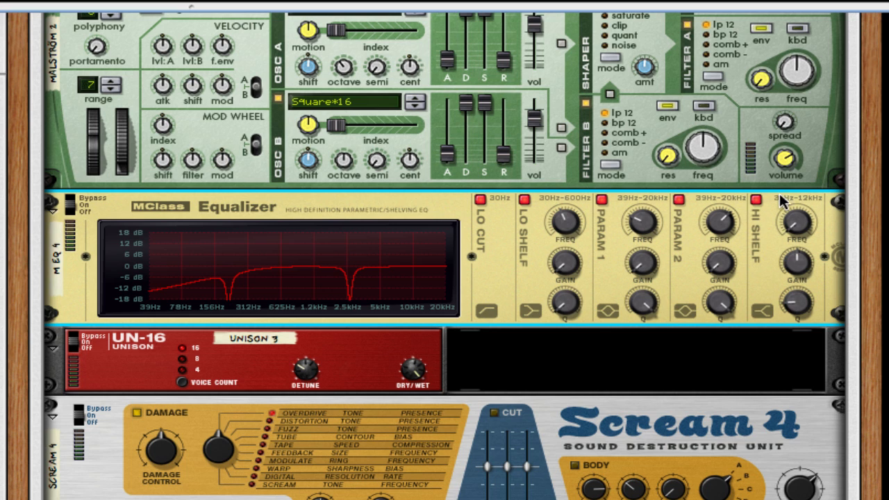
pyautogui.click(757, 199)
# Step: Flip the rack to its rear and disconnect the cables from the Malström's left and right main outputs
pyautogui.scroll(5, 513, 344)
pyautogui.scroll(-1, 513, 339)
pyautogui.press('Tab')
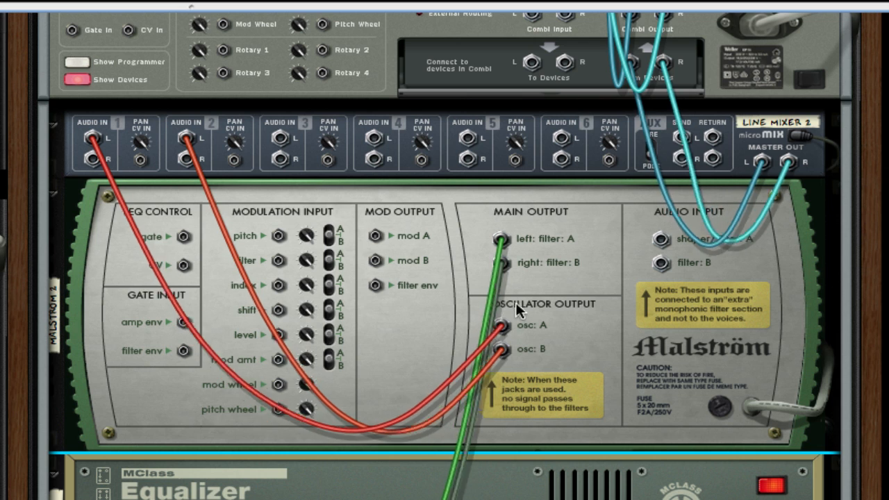
pyautogui.moveTo(502, 238); pyautogui.dragTo(424, 245)
pyautogui.scroll(-3, 528, 285)
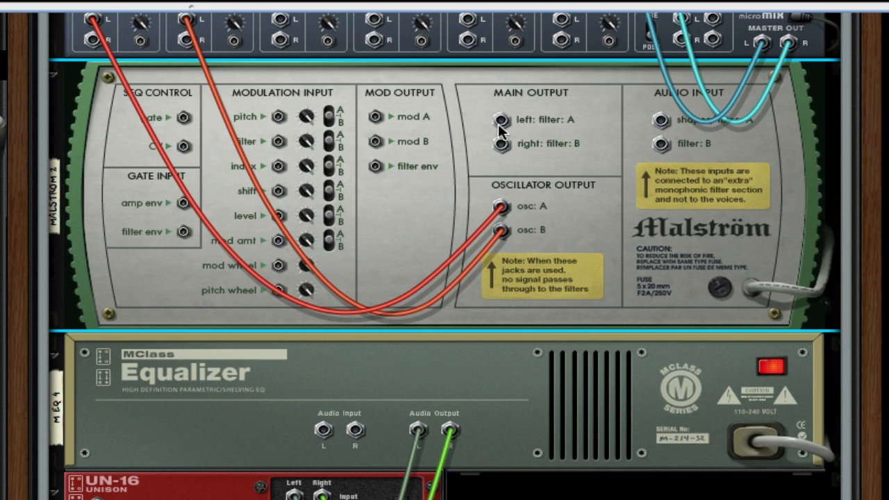
# Step: Unplug the Malström's oscillator A and B outputs from the line mixer and reconnect them to the equalizer's left and right audio inputs
pyautogui.moveTo(501, 206); pyautogui.dragTo(348, 162)
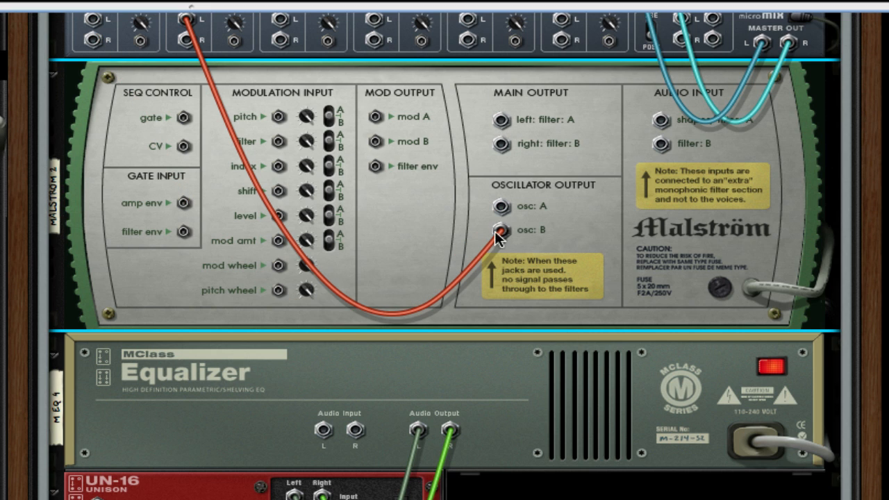
pyautogui.moveTo(501, 230); pyautogui.dragTo(446, 238)
pyautogui.moveTo(500, 205); pyautogui.dragTo(323, 429)
pyautogui.moveTo(501, 230); pyautogui.dragTo(355, 429)
# Step: Connect Scream 4's left and right outputs to line mixer channels 1 and 2, and flip the rack back to its front
pyautogui.scroll(-10, 439, 338)
pyautogui.scroll(6, 443, 330)
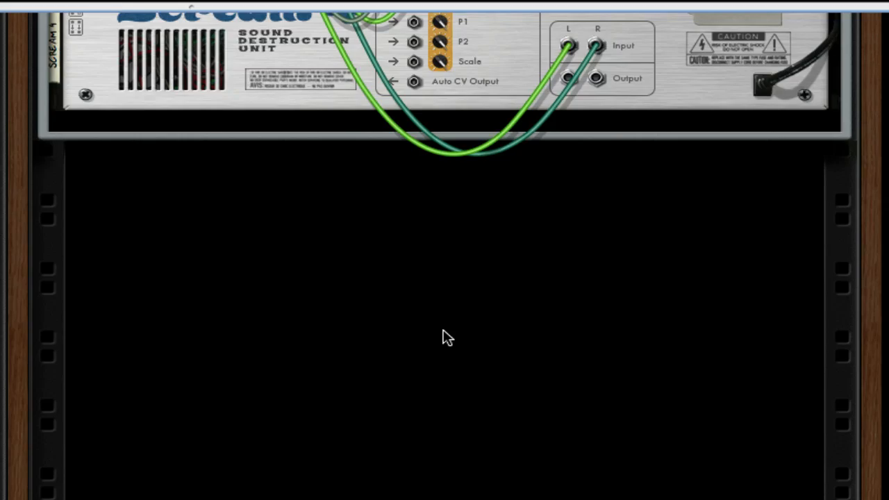
pyautogui.moveTo(568, 336); pyautogui.dragTo(191, 148)
pyautogui.scroll(-6, 427, 228)
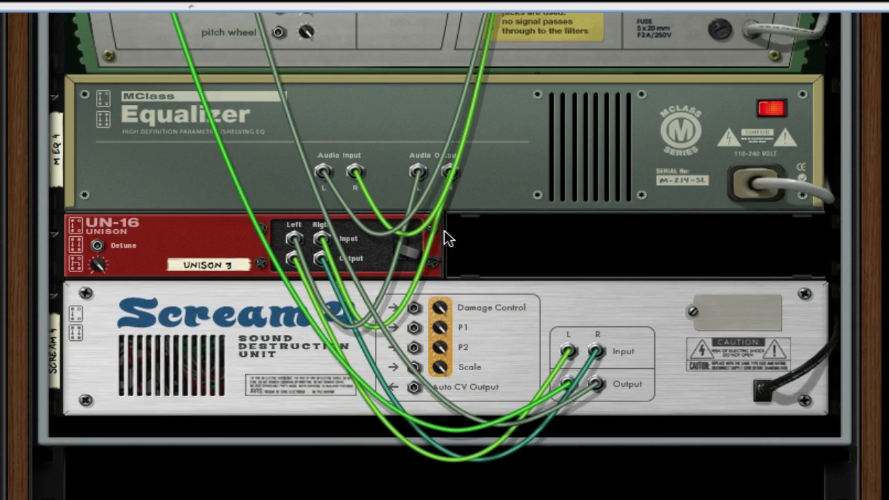
pyautogui.press('Tab')
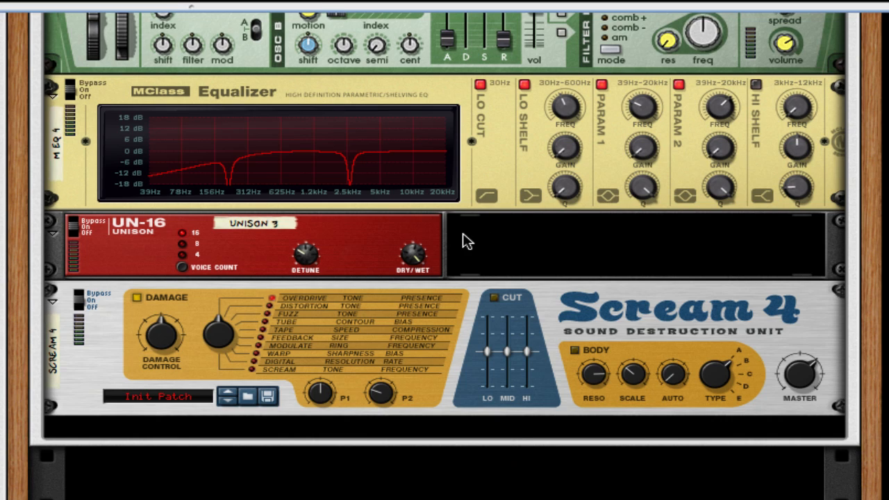
pyautogui.scroll(5, 464, 243)
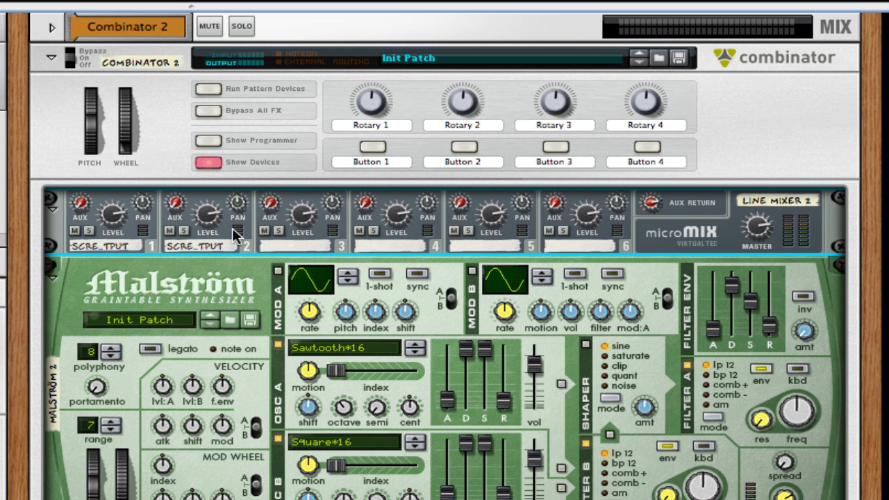
pyautogui.scroll(-6, 542, 346)
pyautogui.scroll(-4, 540, 352)
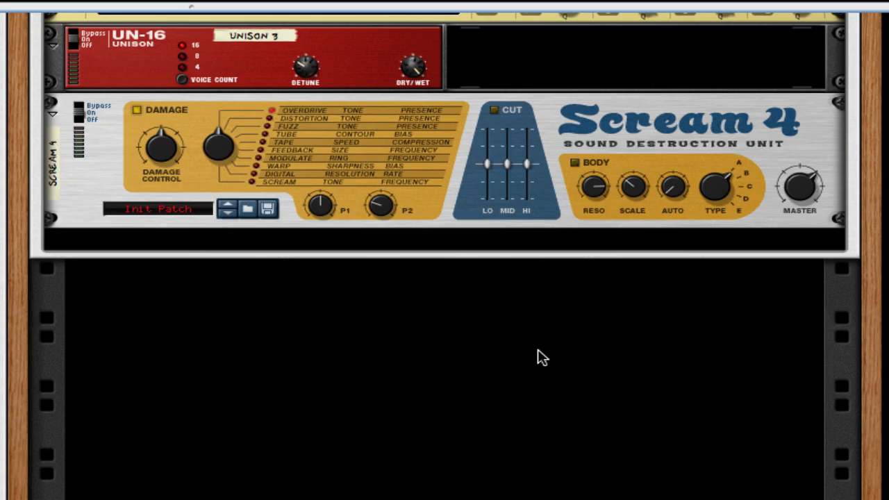
# Step: Set the UN-16 Unison to 4 voices with Dry/Wet at about 16 and a slightly lower detune
pyautogui.scroll(5, 537, 357)
pyautogui.click(92, 406)
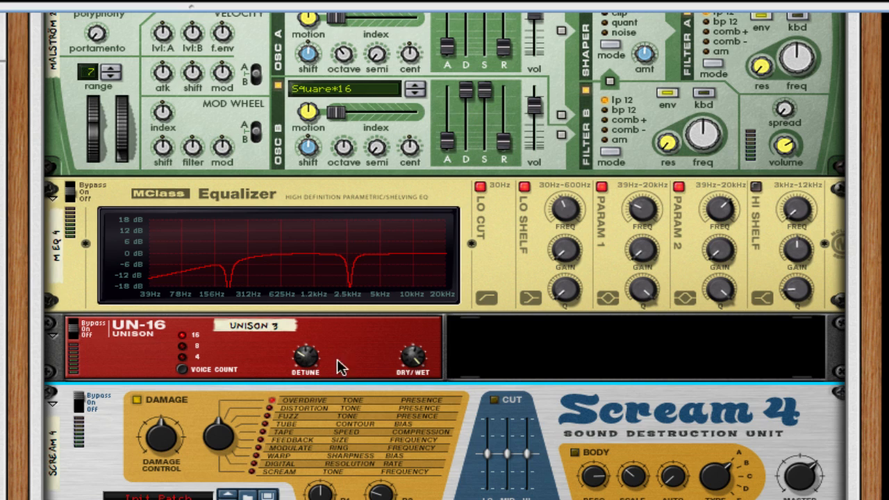
pyautogui.click(419, 357)
pyautogui.moveTo(424, 394); pyautogui.dragTo(425, 407)
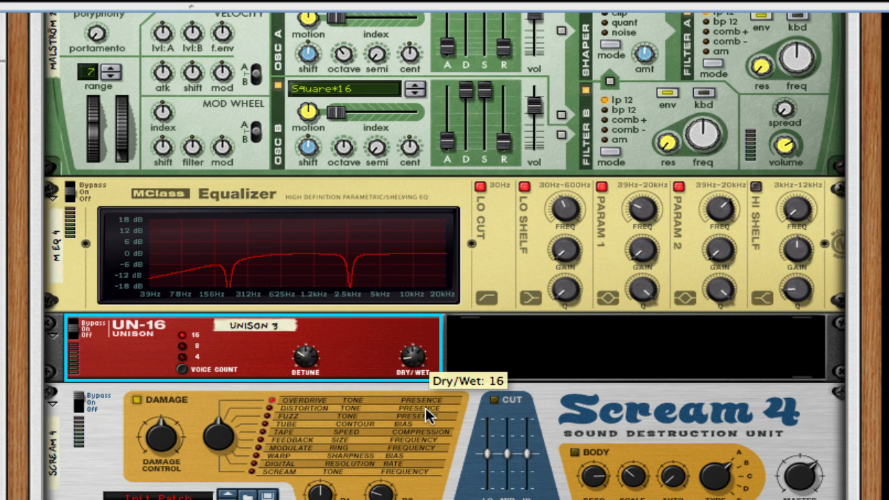
pyautogui.moveTo(316, 366); pyautogui.dragTo(316, 371)
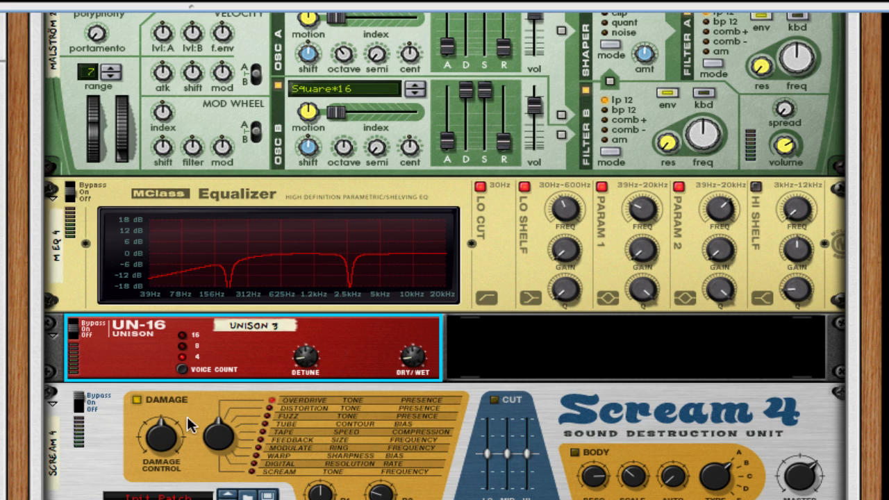
# Step: Set Scream 4's damage type to Tube, lower Damage Control, and set P1 to maximum and P2 to minimum
pyautogui.click(79, 403)
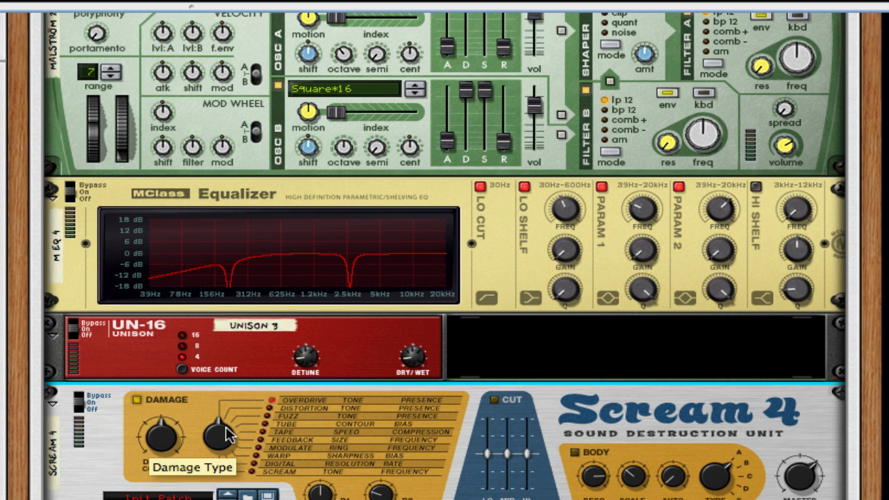
pyautogui.moveTo(217, 411); pyautogui.dragTo(217, 409)
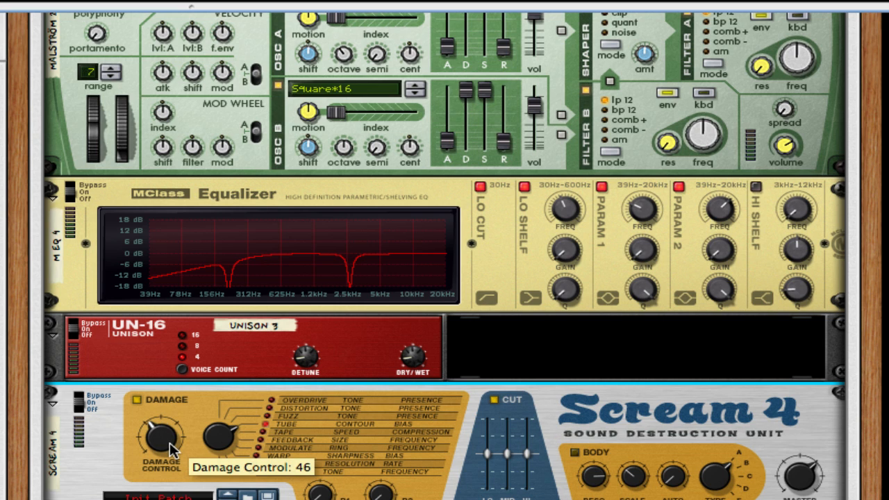
pyautogui.moveTo(169, 442); pyautogui.dragTo(169, 456)
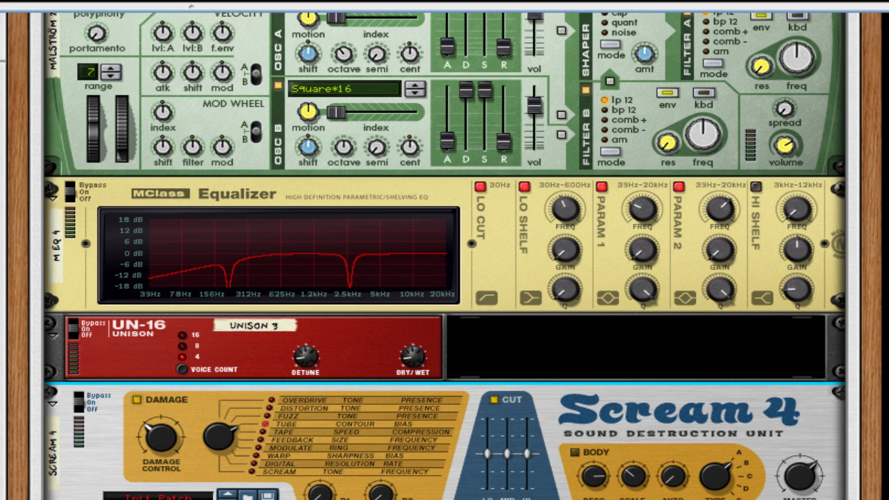
pyautogui.moveTo(379, 497)
pyautogui.mouseDown()
pyautogui.moveTo(378, 440)
pyautogui.moveTo(379, 499)
pyautogui.mouseUp()
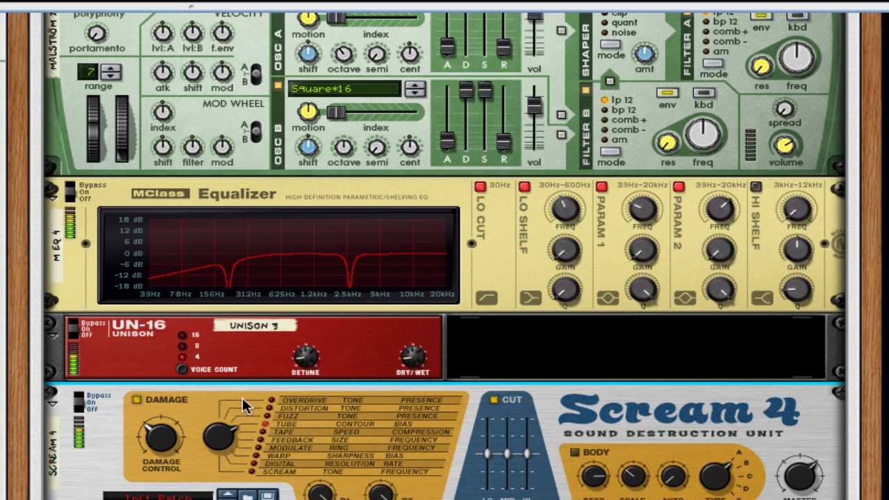
pyautogui.moveTo(224, 437); pyautogui.dragTo(223, 436)
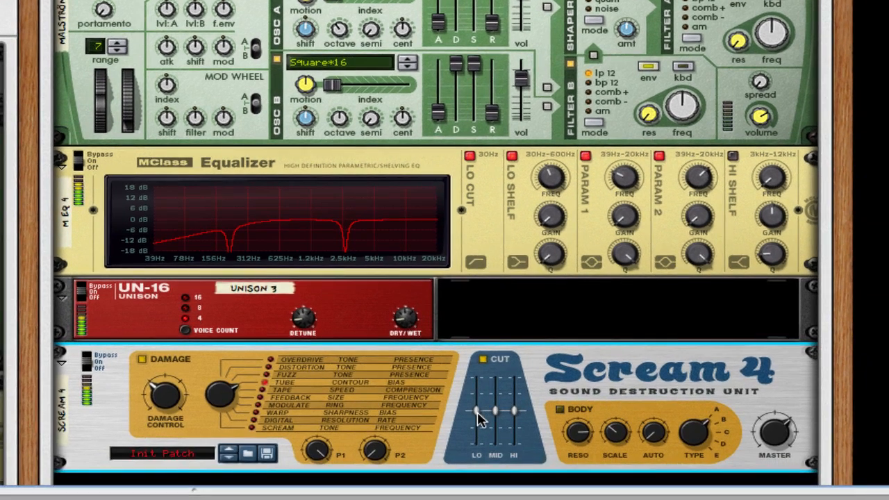
# Step: Shape Scream 4's Cut section with Lo slightly lowered and Mid and Hi slightly raised, comparing the sound with the section off
pyautogui.moveTo(486, 458); pyautogui.dragTo(484, 473)
pyautogui.moveTo(477, 429)
pyautogui.mouseDown()
pyautogui.moveTo(475, 448)
pyautogui.moveTo(467, 383)
pyautogui.moveTo(475, 417)
pyautogui.mouseUp()
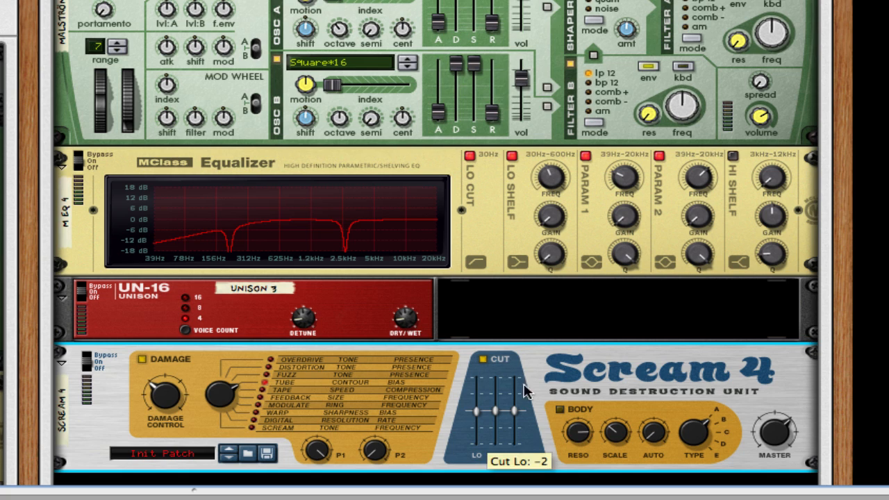
pyautogui.click(488, 362)
pyautogui.click(488, 361)
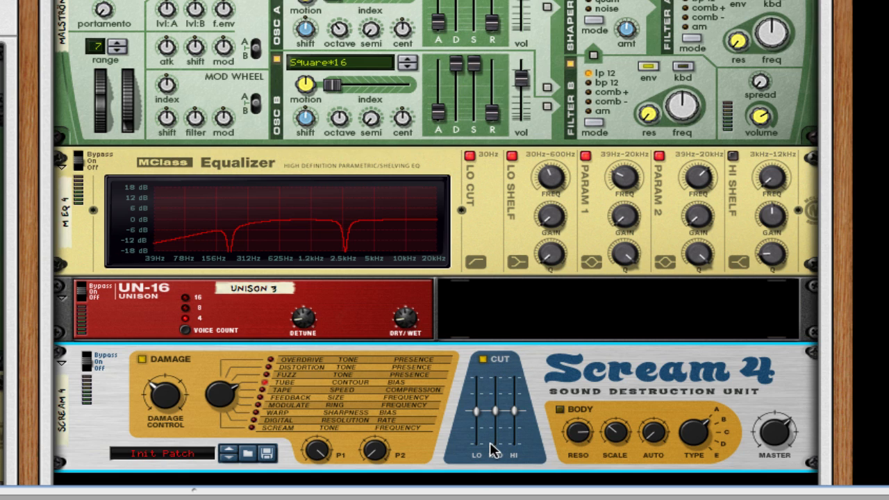
pyautogui.moveTo(475, 414); pyautogui.dragTo(517, 415)
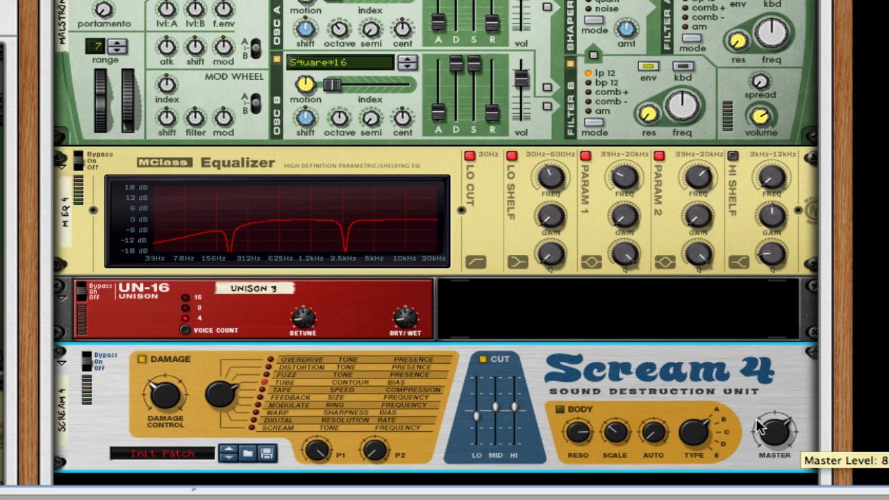
# Step: Enable Scream 4's Body section with type E, Auto at about 63, Scale near the middle and Reso at minimum
pyautogui.click(560, 411)
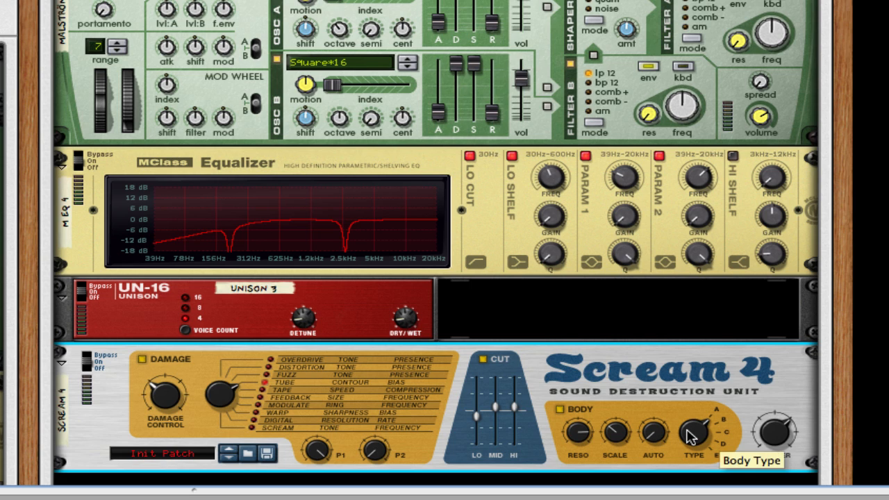
pyautogui.moveTo(656, 431); pyautogui.dragTo(665, 401)
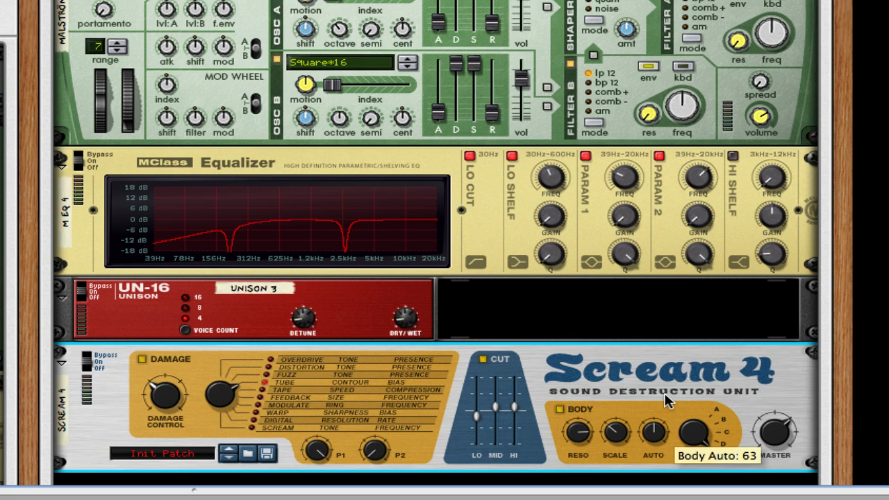
pyautogui.moveTo(629, 445); pyautogui.dragTo(628, 430)
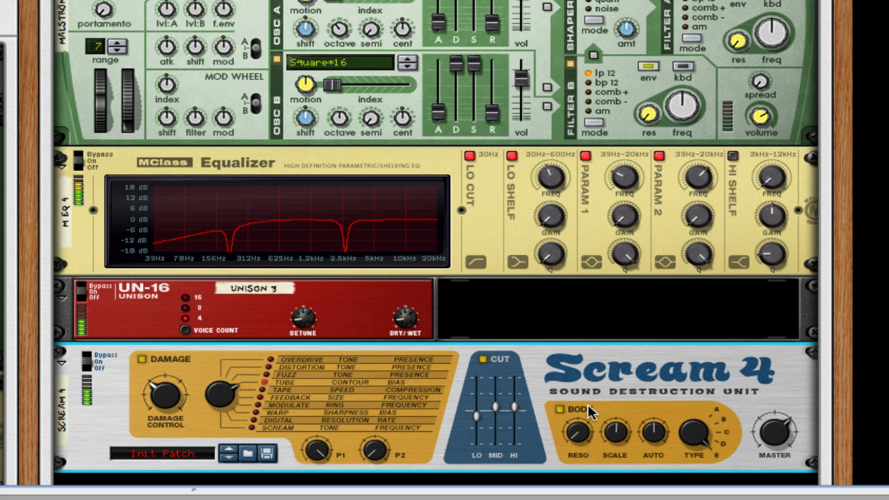
# Step: Adjust the line mixer's channel 1 level and set the channel 2 level to 80
pyautogui.scroll(5, 378, 268)
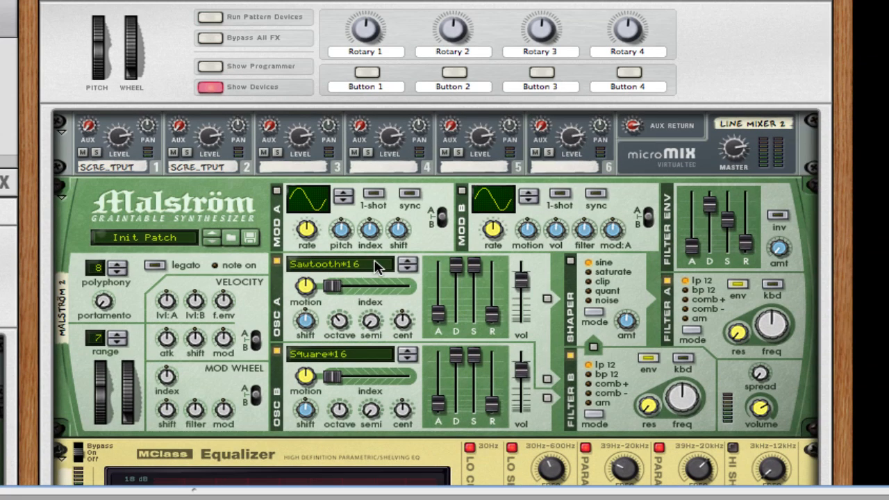
pyautogui.moveTo(123, 134); pyautogui.dragTo(209, 146)
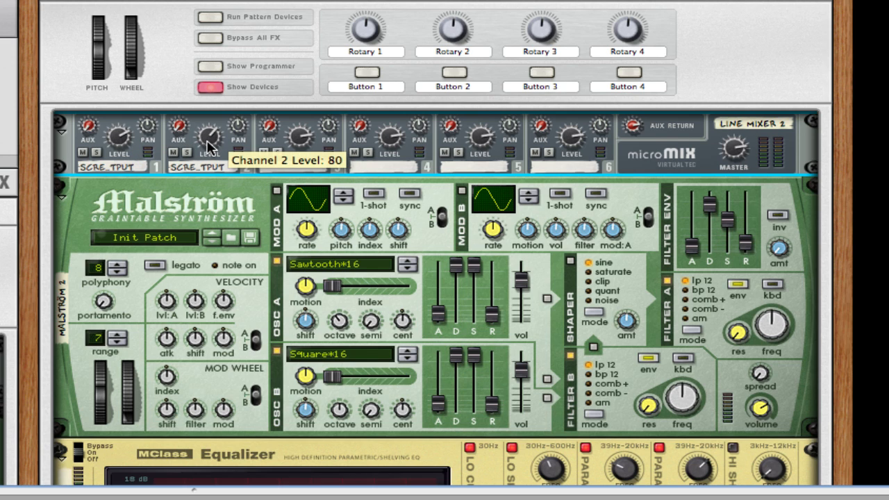
pyautogui.scroll(-5, 531, 324)
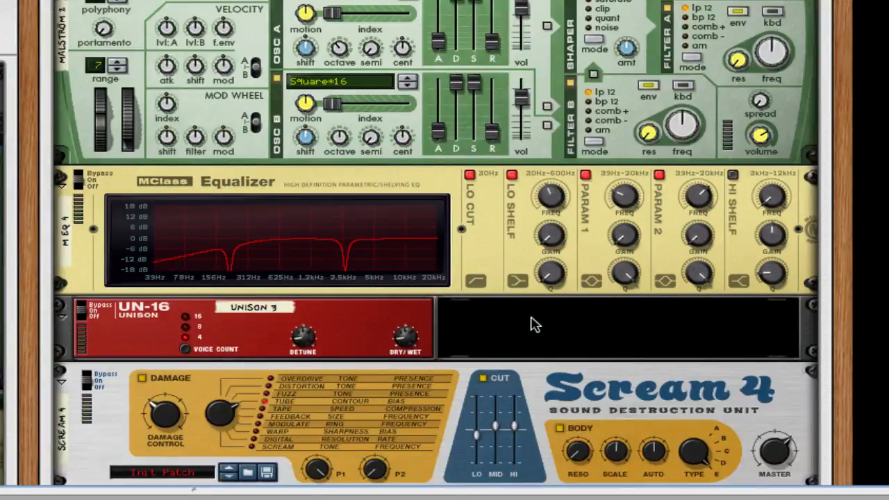
pyautogui.scroll(-4, 531, 324)
# Step: Fold the Malström, MClass Equalizer, UN-16 Unison and Scream 4 devices inside the Combinator
pyautogui.scroll(10, 531, 324)
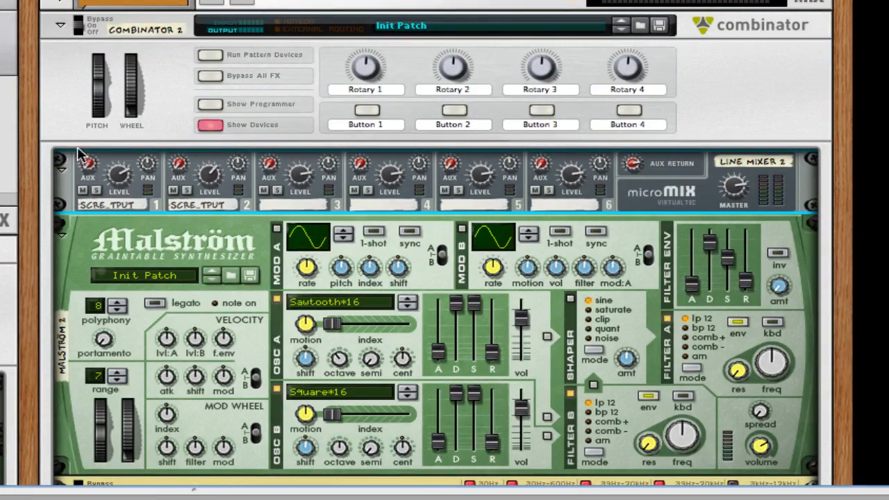
pyautogui.click(62, 238)
pyautogui.click(61, 265)
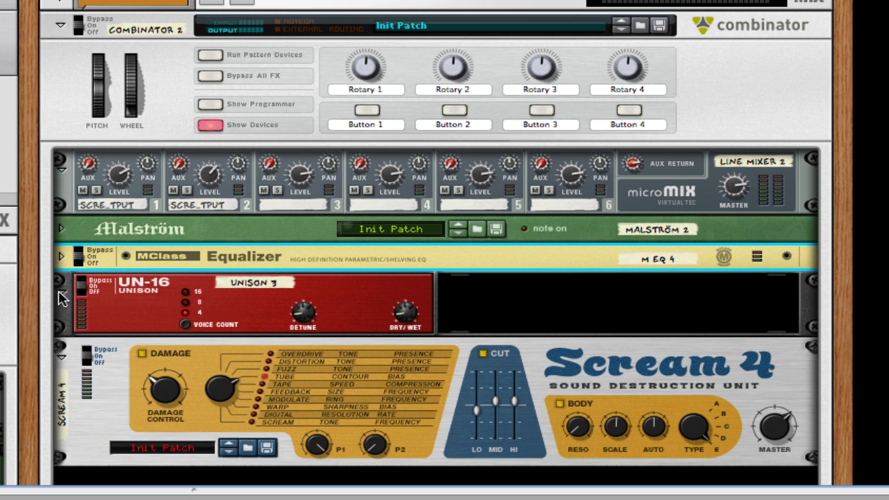
pyautogui.click(61, 298)
pyautogui.click(62, 316)
pyautogui.scroll(-1, 292, 340)
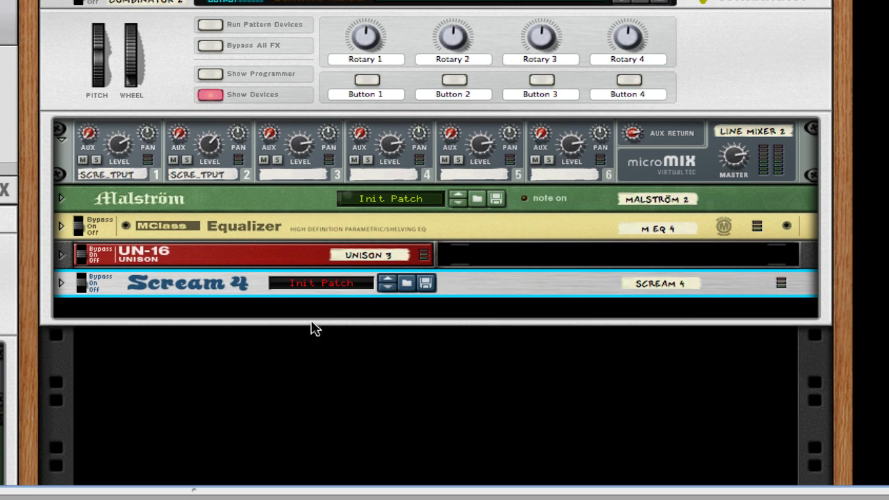
# Step: Create a Subtractor synthesizer below Scream 4 inside the Combinator
pyautogui.rightClick(334, 308)
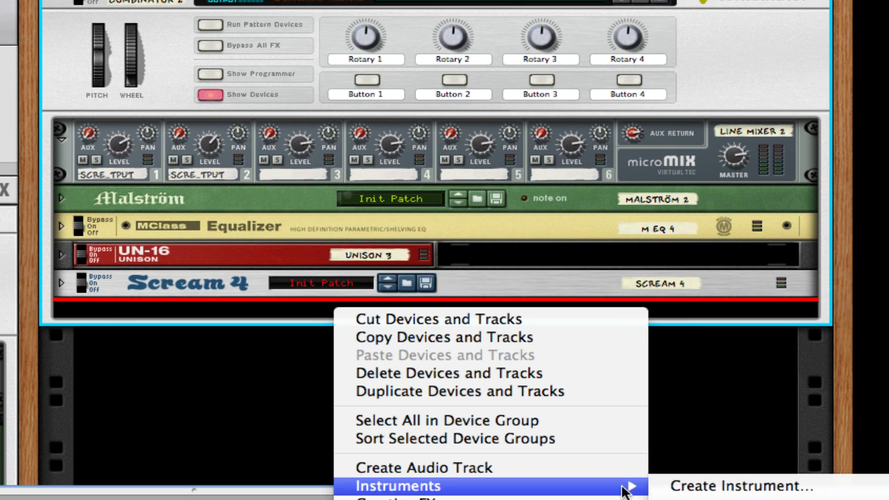
pyautogui.moveTo(605, 490)
pyautogui.click(715, 498)
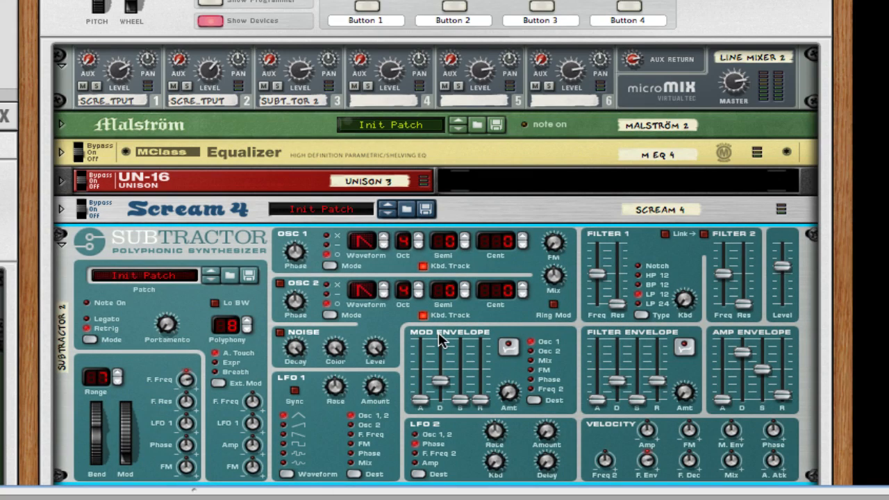
# Step: Unfold the Malström to review its oscillator and filter settings, and fold it again
pyautogui.moveTo(442, 340)
pyautogui.click(61, 125)
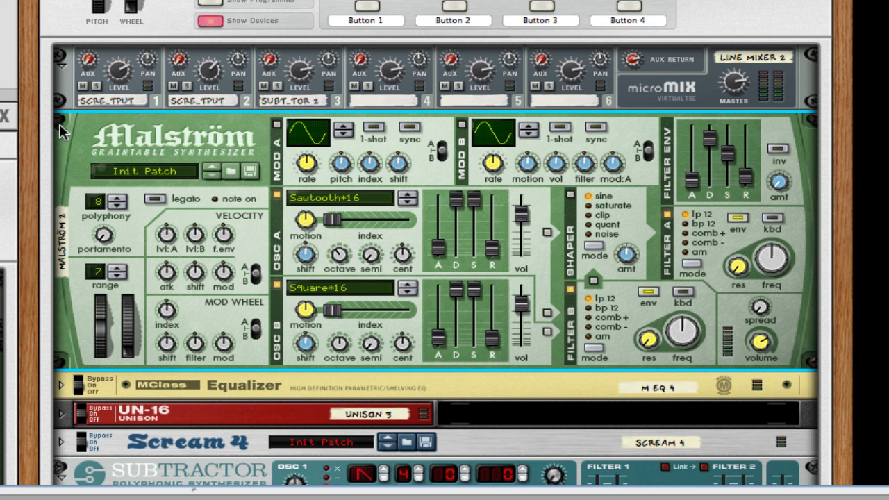
pyautogui.click(61, 125)
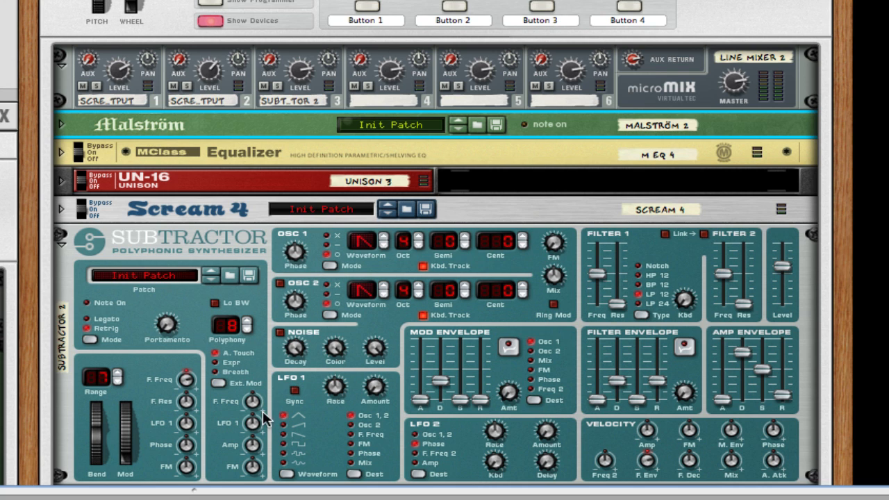
pyautogui.scroll(-5, 407, 267)
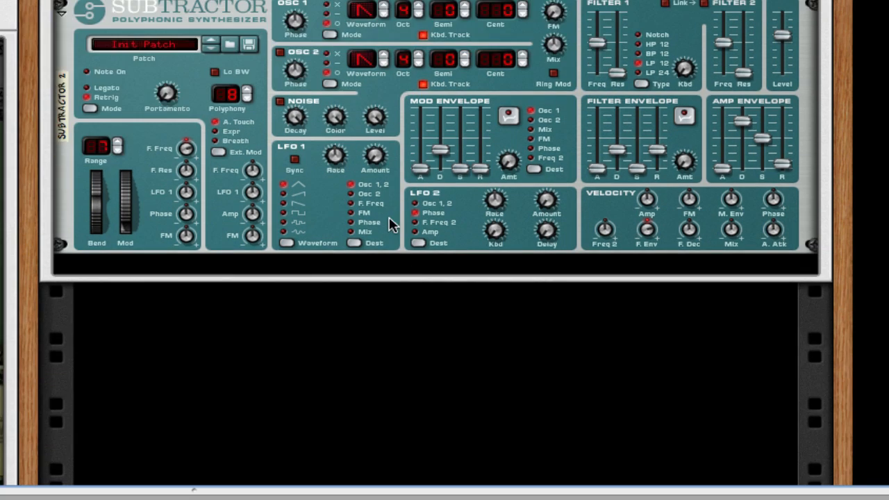
pyautogui.scroll(-6, 392, 227)
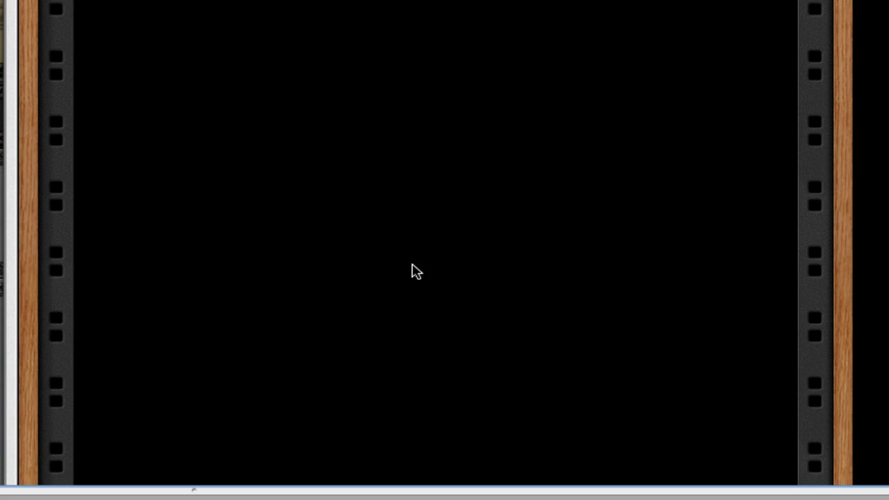
pyautogui.scroll(13, 412, 272)
pyautogui.scroll(-2, 416, 278)
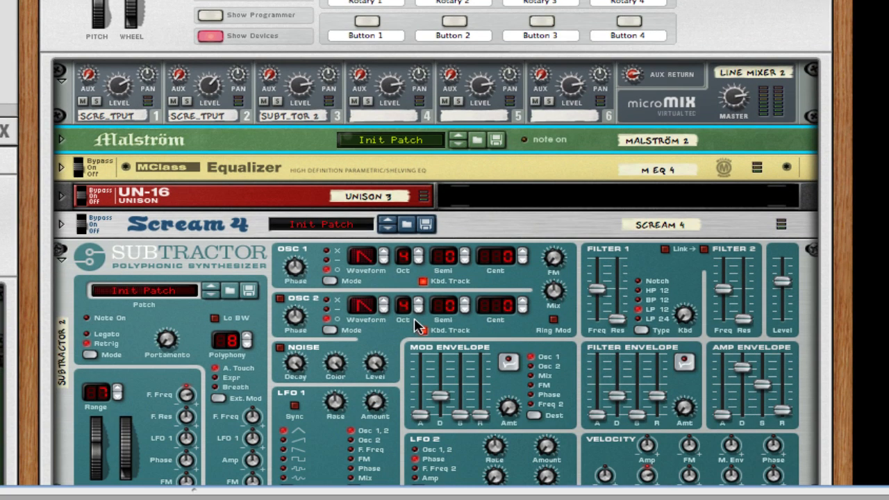
# Step: Set the waveform of the Subtractor's oscillator 1 to 8
pyautogui.click(383, 252)
pyautogui.click(383, 251)
pyautogui.click(384, 251)
pyautogui.click(384, 251)
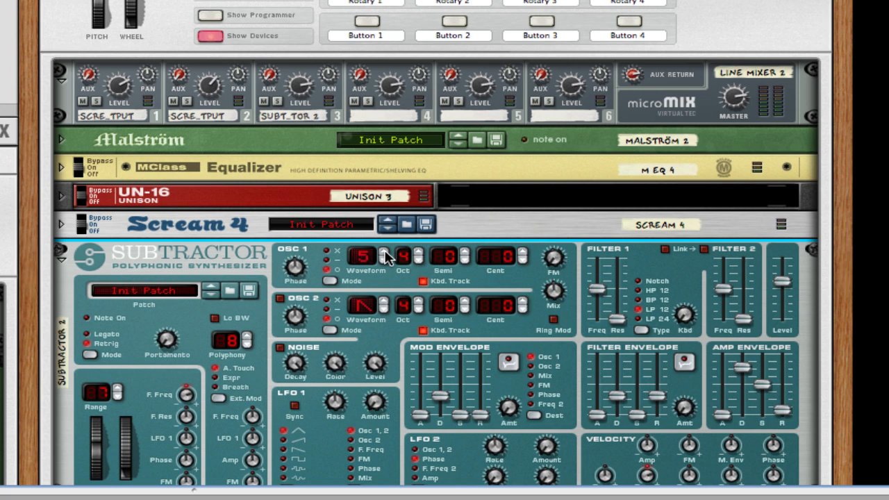
pyautogui.click(383, 251)
pyautogui.click(383, 252)
pyautogui.click(383, 251)
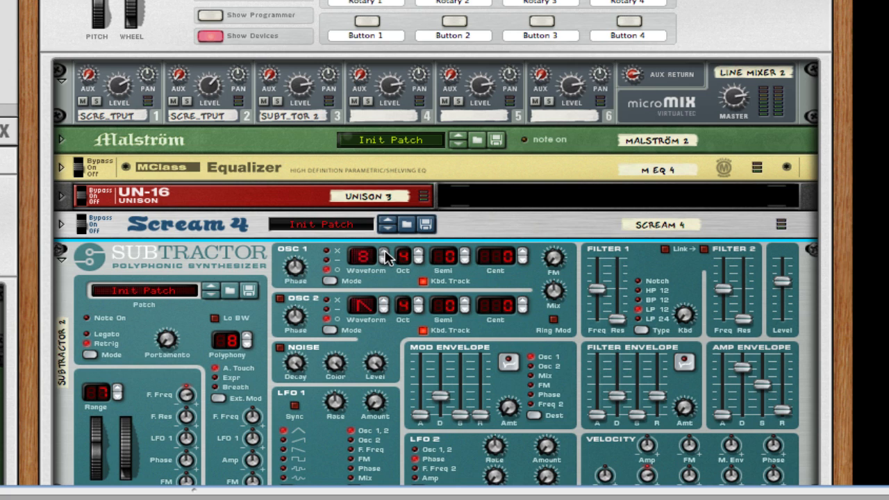
# Step: Set the waveform of the Subtractor's oscillator 2 to 8
pyautogui.click(385, 300)
pyautogui.click(384, 300)
pyautogui.click(384, 300)
pyautogui.click(384, 300)
pyautogui.click(385, 300)
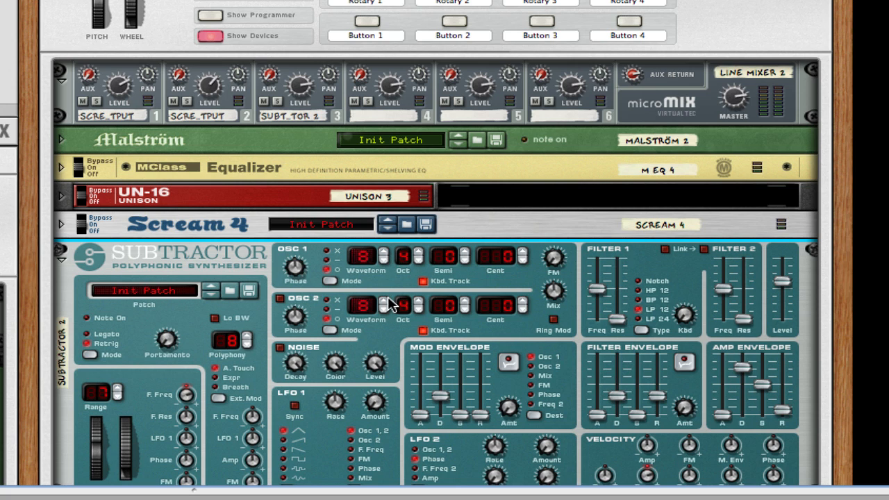
# Step: Switch both Subtractor oscillators to the minus (–) phase mode and set oscillator 2's octave to 3
pyautogui.scroll(-10, 396, 295)
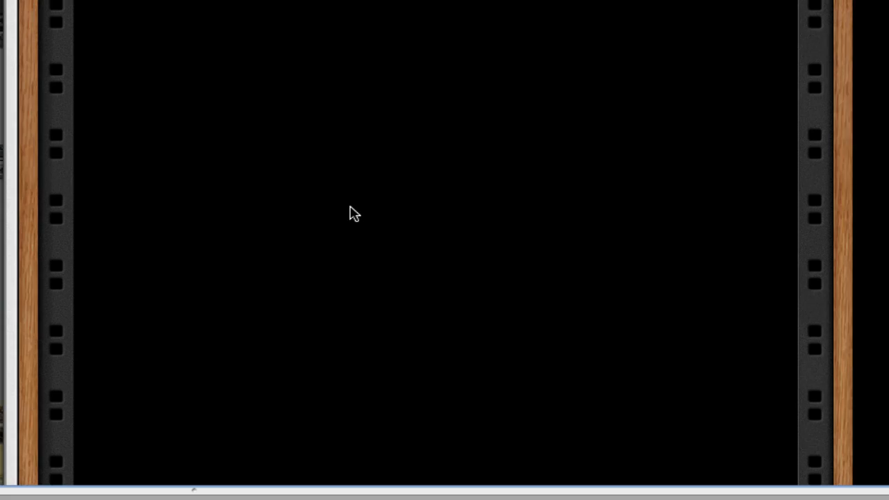
pyautogui.scroll(8, 349, 213)
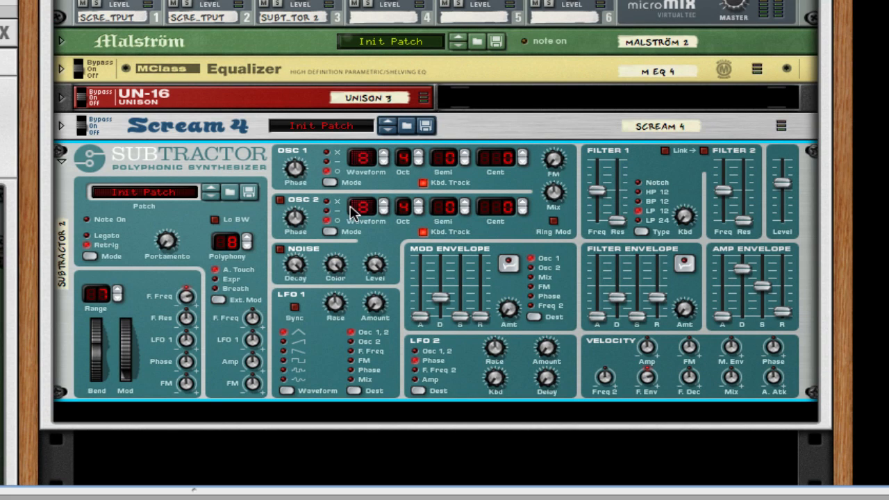
pyautogui.click(325, 202)
pyautogui.click(326, 210)
pyautogui.scroll(-3, 562, 158)
pyautogui.scroll(-3, 436, 243)
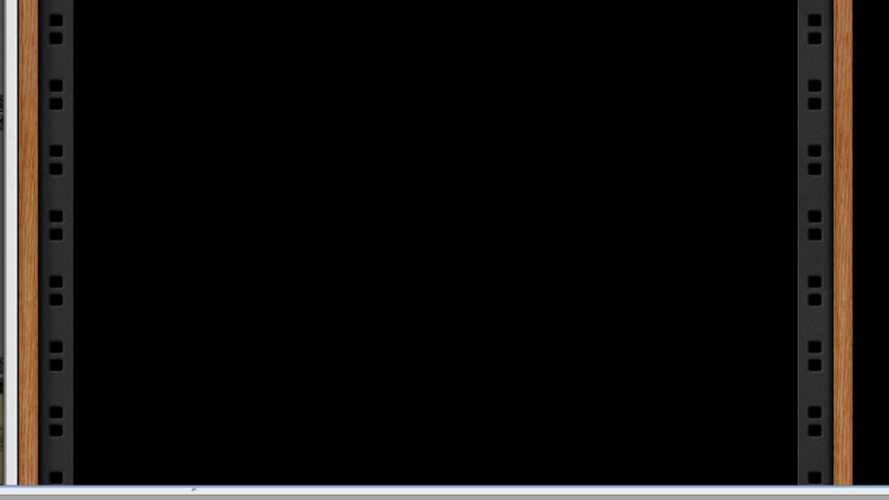
pyautogui.scroll(10, 408, 232)
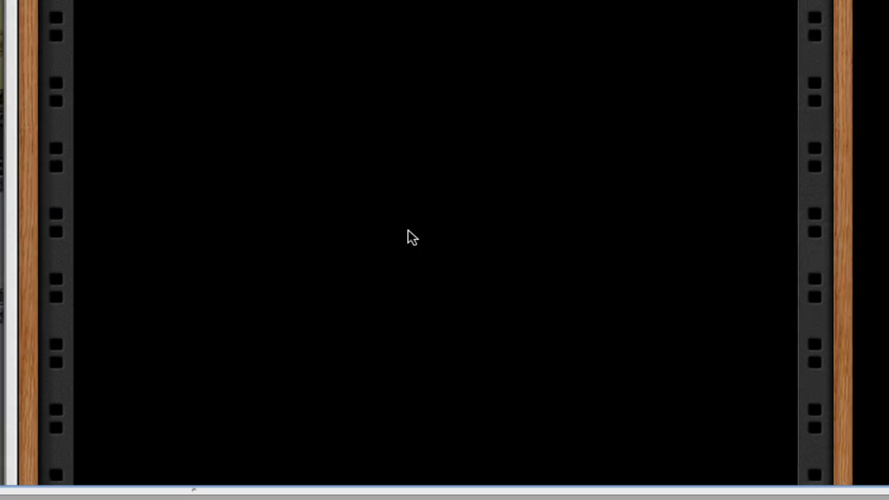
# Step: Set the Subtractor's FM amount to 28 and solo its channel 3 on the line mixer
pyautogui.scroll(-2, 555, 306)
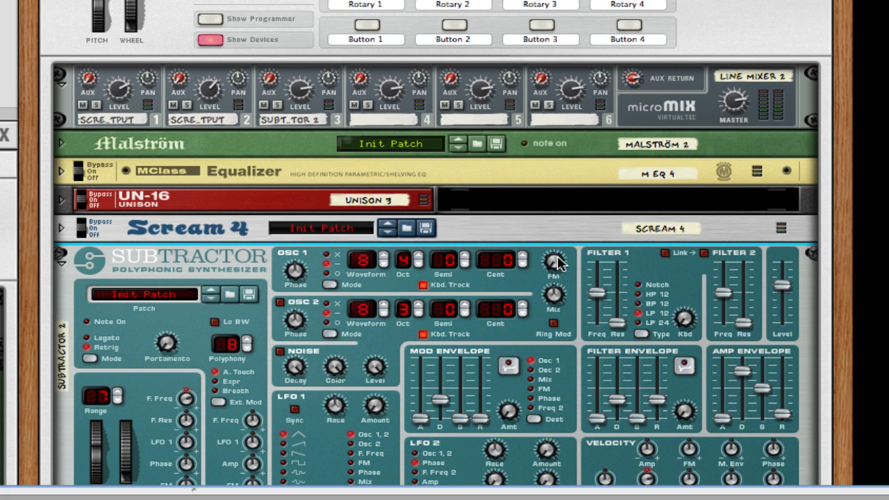
pyautogui.moveTo(556, 260); pyautogui.dragTo(555, 252)
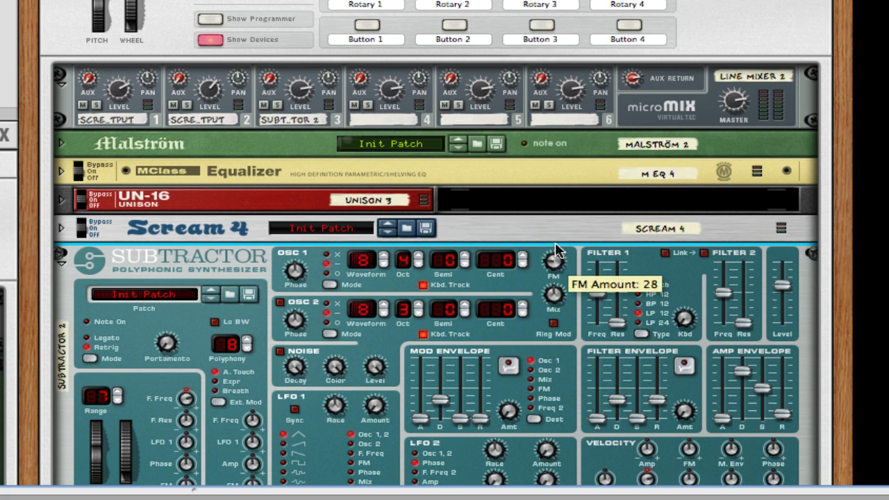
pyautogui.click(277, 105)
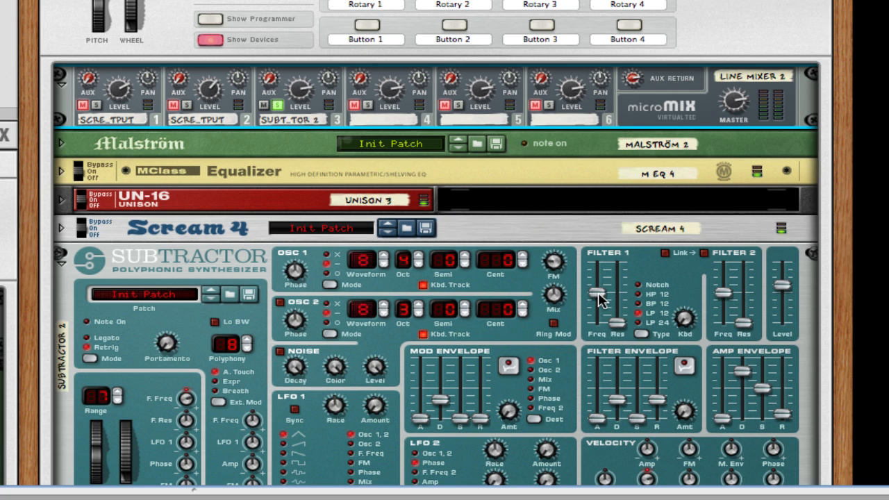
pyautogui.moveTo(599, 297)
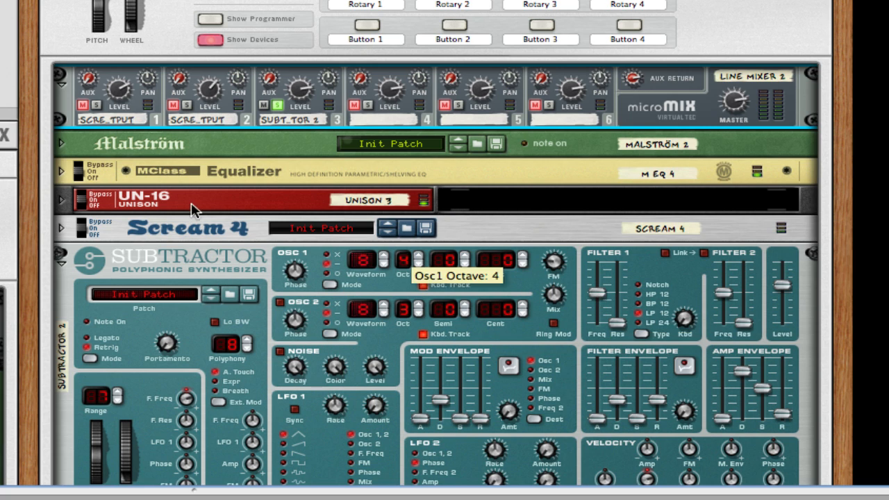
# Step: Inspect the rear cabling, then unplug and reconnect the Subtractor's main output to the line mixer's left audio input on channel 3
pyautogui.press('Tab')
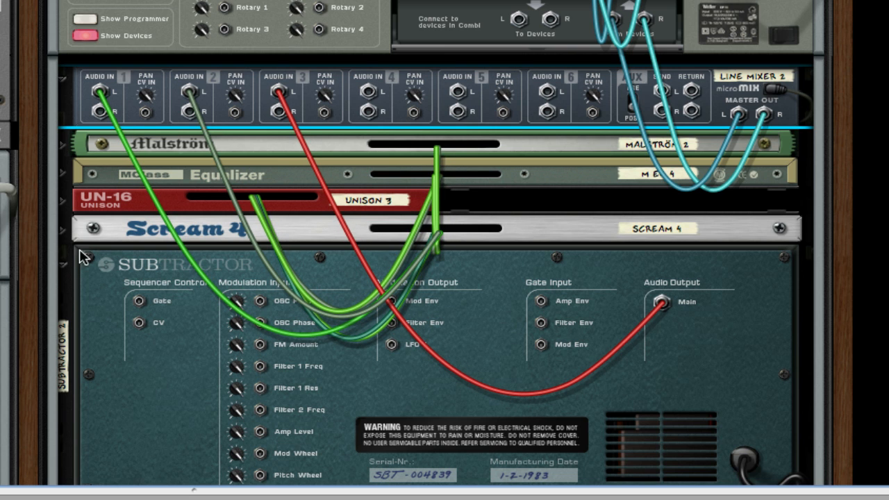
pyautogui.press('Tab')
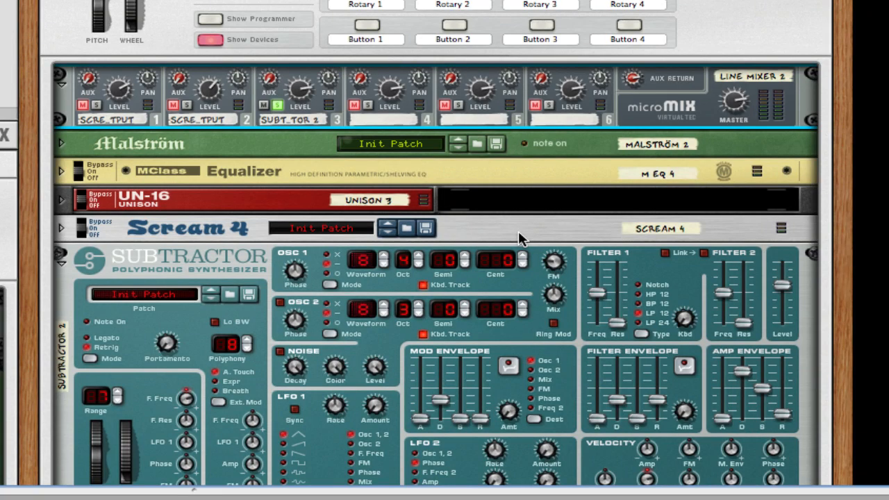
pyautogui.scroll(-4, 520, 238)
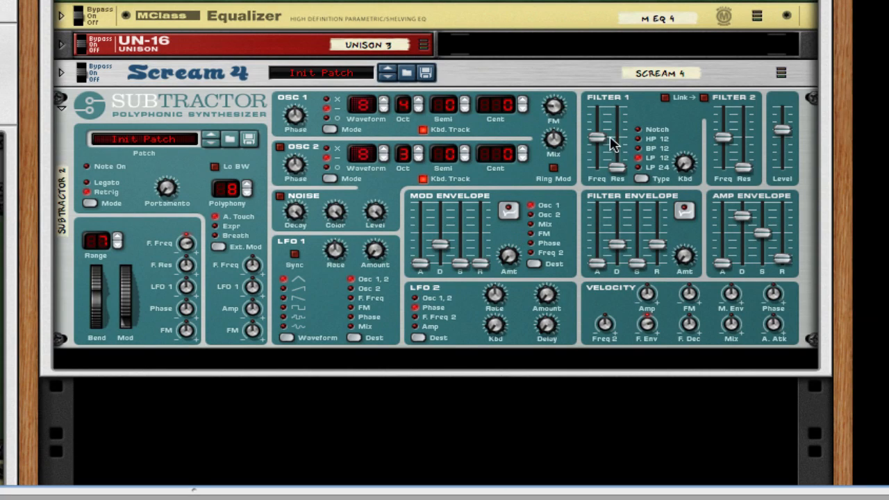
pyautogui.scroll(-3, 288, 247)
pyautogui.scroll(8, 287, 248)
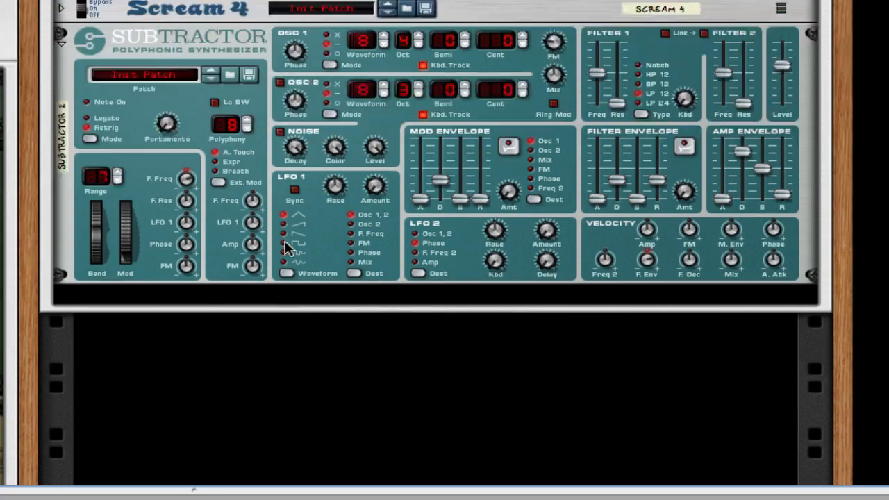
pyautogui.press('Tab')
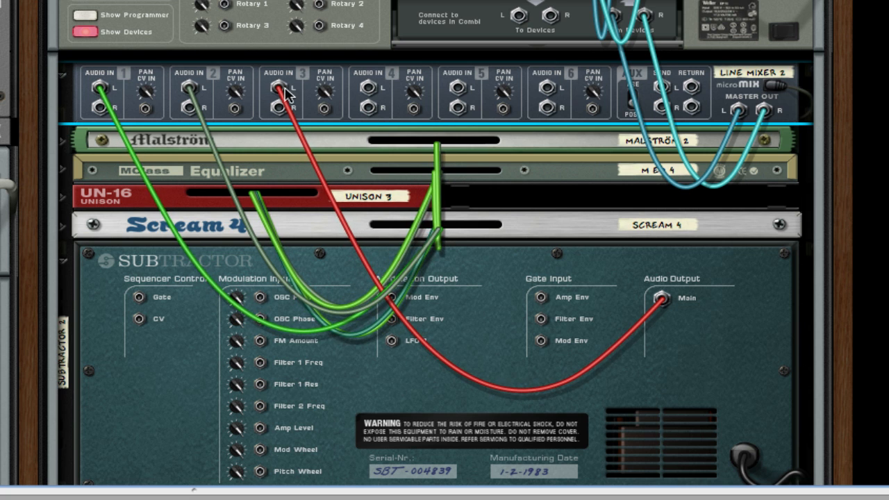
pyautogui.moveTo(281, 88); pyautogui.dragTo(520, 273)
pyautogui.moveTo(665, 297); pyautogui.dragTo(280, 88)
pyautogui.press('Tab')
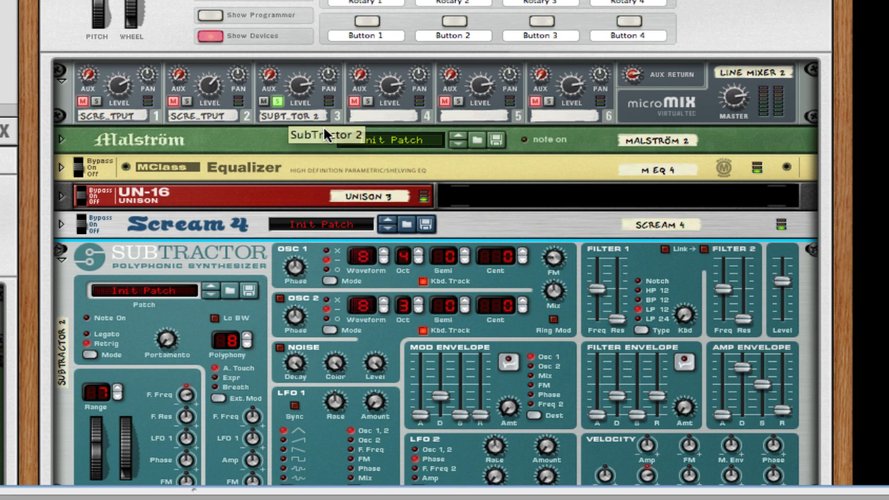
# Step: Raise the Subtractor's filter 1 frequency to its maximum and increase its output level slightly
pyautogui.scroll(-3, 337, 152)
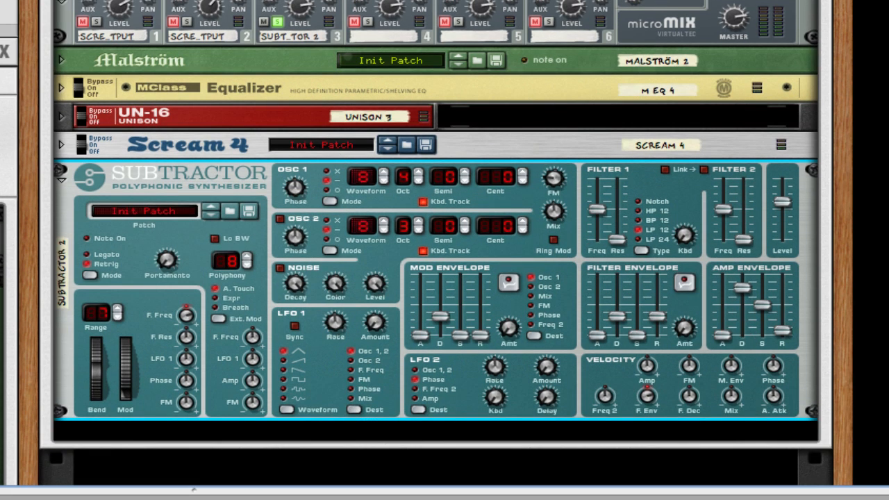
pyautogui.scroll(1, 444, 243)
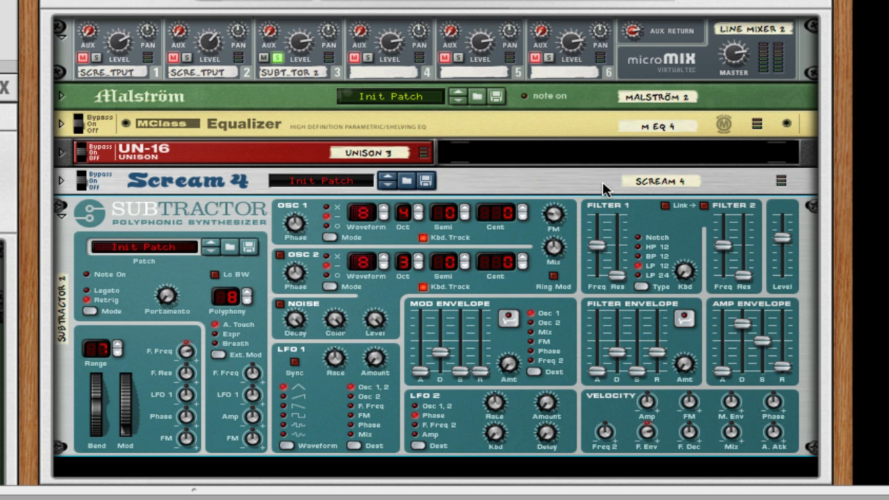
pyautogui.moveTo(597, 245); pyautogui.dragTo(619, 224)
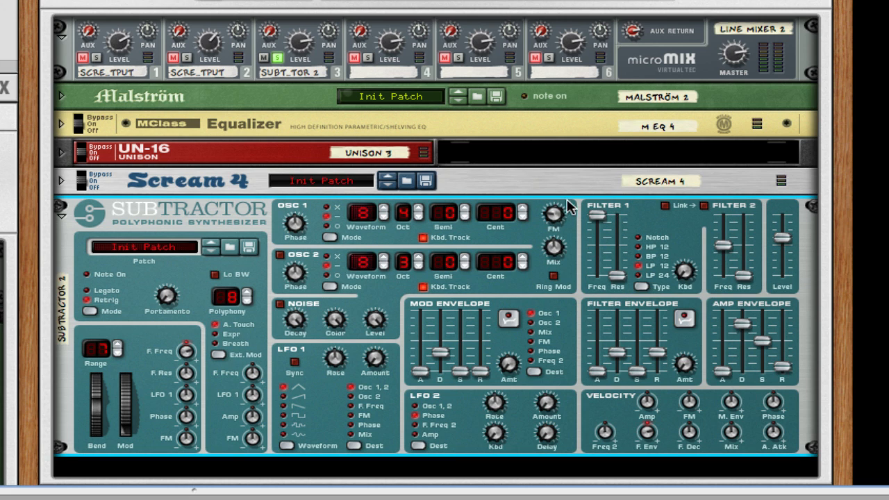
pyautogui.moveTo(782, 236); pyautogui.dragTo(781, 235)
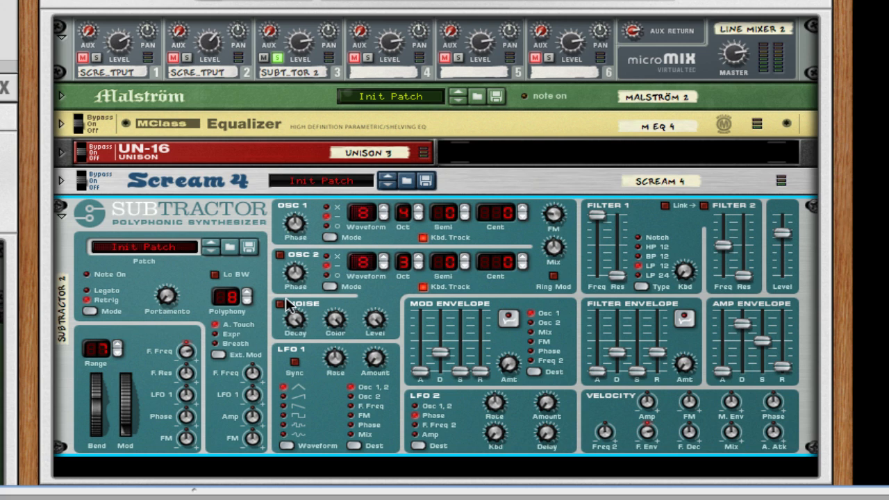
# Step: Enable oscillator 2, raise the mod wheel's FM amount, set its phase amount to 25, and test the wheel
pyautogui.click(281, 256)
pyautogui.moveTo(189, 437)
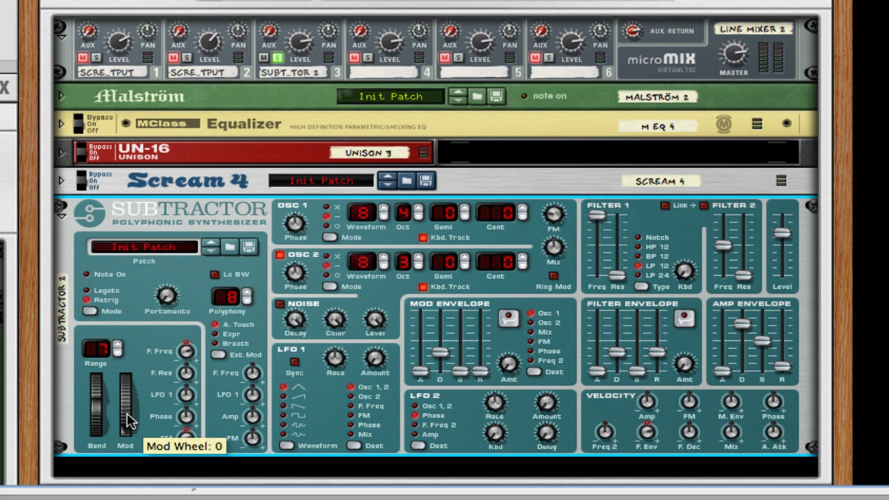
pyautogui.moveTo(128, 420); pyautogui.dragTo(127, 377)
pyautogui.moveTo(188, 417); pyautogui.dragTo(191, 408)
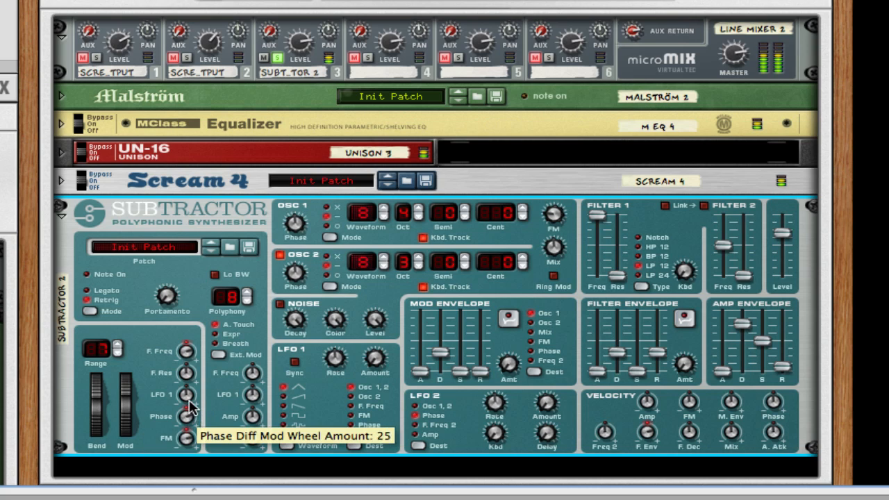
pyautogui.moveTo(125, 416)
pyautogui.mouseDown()
pyautogui.moveTo(125, 392)
pyautogui.moveTo(125, 431)
pyautogui.mouseUp()
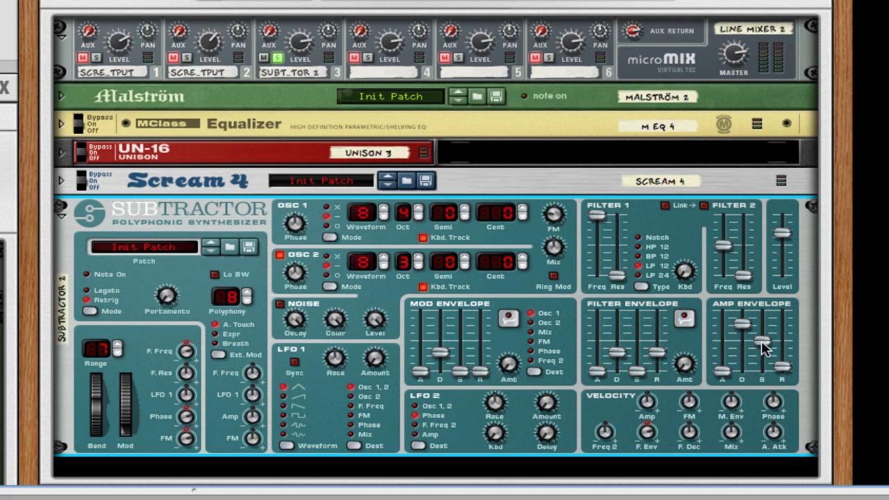
# Step: Raise the Subtractor's amp envelope decay and sustain to maximum, and reset the LFO 1 amount after trying it
pyautogui.moveTo(762, 347); pyautogui.dragTo(742, 306)
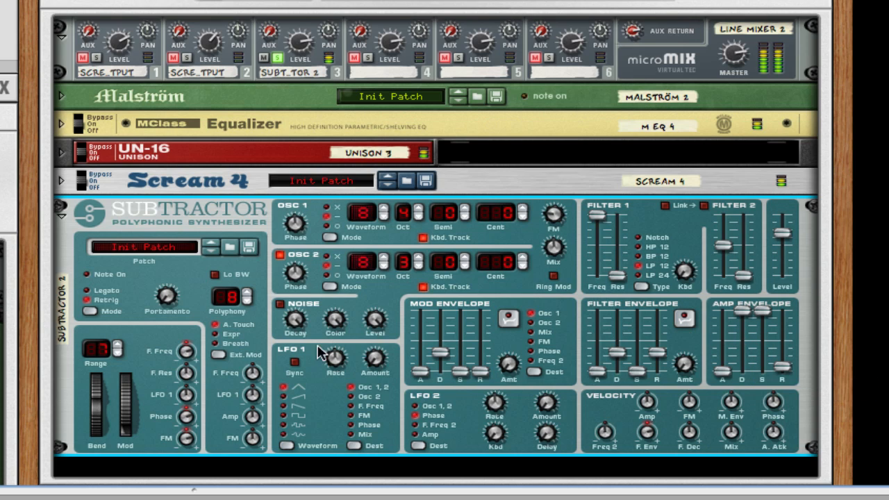
pyautogui.moveTo(334, 358); pyautogui.dragTo(335, 352)
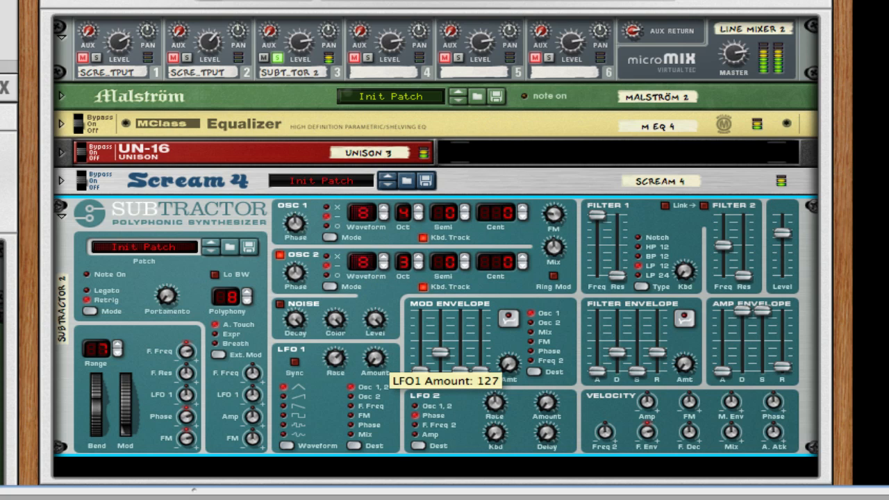
pyautogui.keyDown('super'); pyautogui.click(376, 358); pyautogui.keyUp('super')
# Step: Create an MClass Equalizer and a UN-16 Unison below the Subtractor inside the Combinator
pyautogui.scroll(-2, 335, 316)
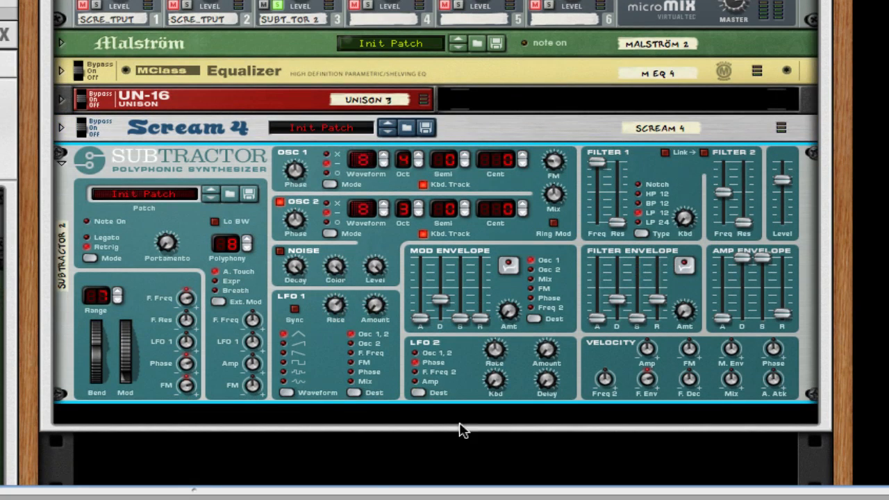
pyautogui.rightClick(336, 338)
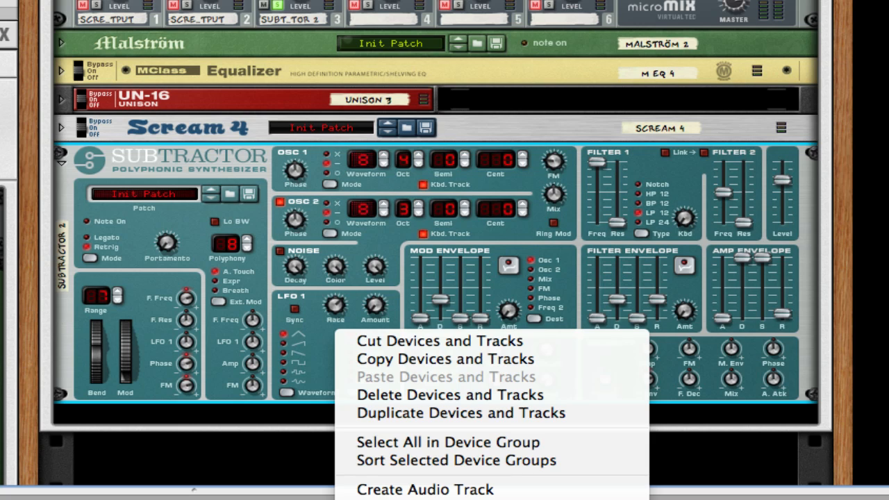
pyautogui.click(271, 298)
pyautogui.rightClick(447, 403)
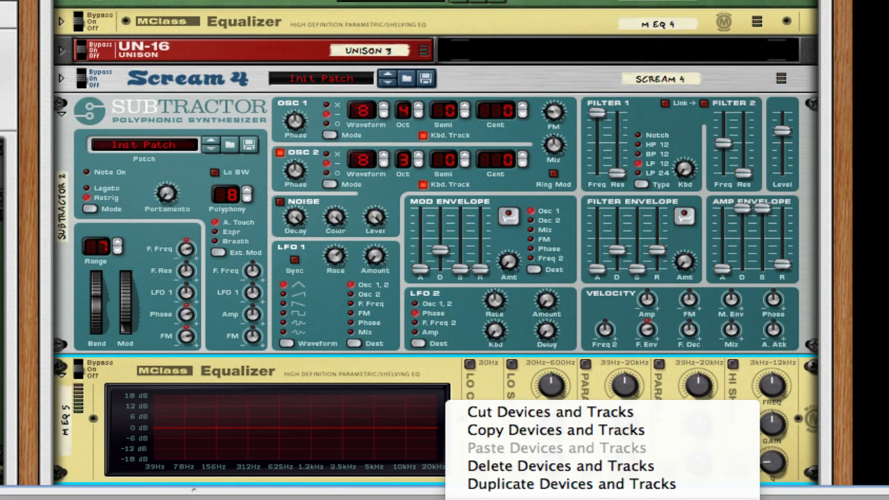
pyautogui.click(380, 497)
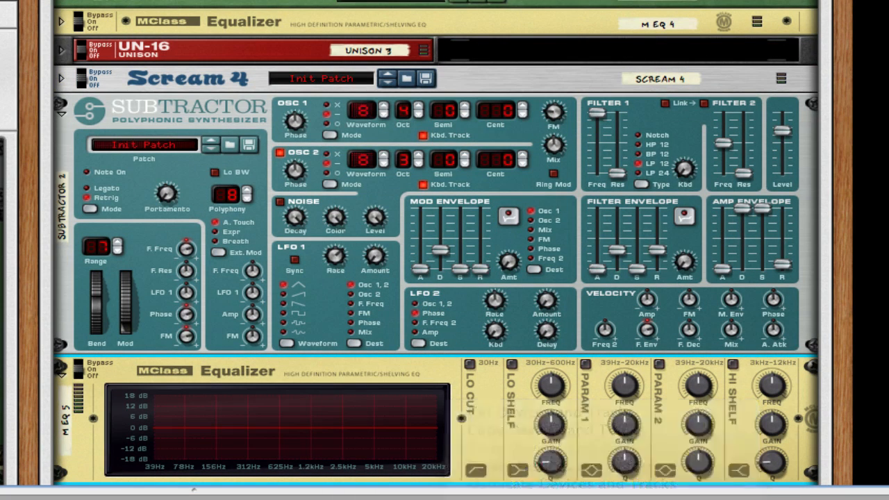
# Step: Set the new Unison's dry/wet to 26 and voice count to 4, and lower its detune
pyautogui.moveTo(405, 463); pyautogui.dragTo(400, 497)
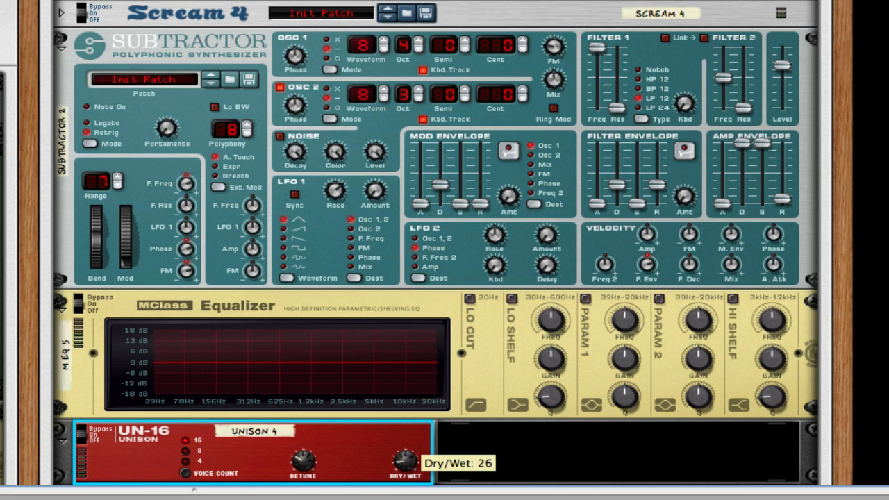
pyautogui.moveTo(304, 470); pyautogui.dragTo(305, 479)
pyautogui.rightClick(349, 445)
pyautogui.click(284, 432)
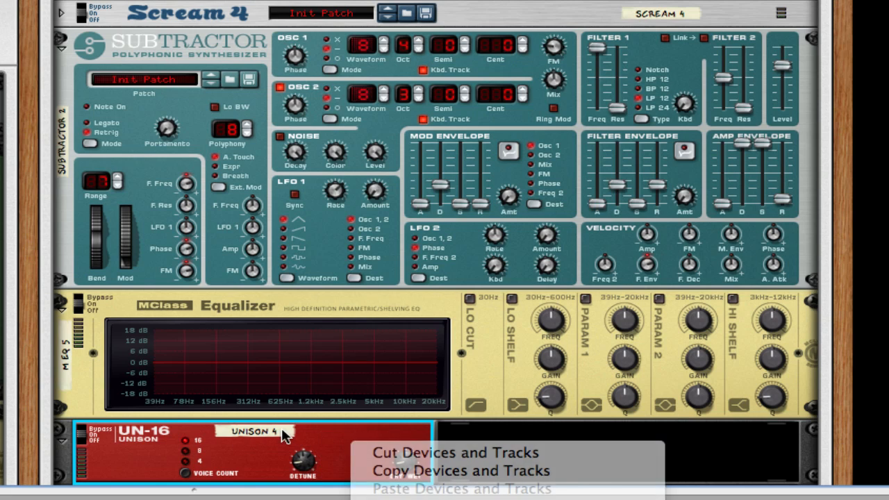
# Step: Create a Scream 4 distortion unit below the new Unison inside the Combinator
pyautogui.rightClick(373, 447)
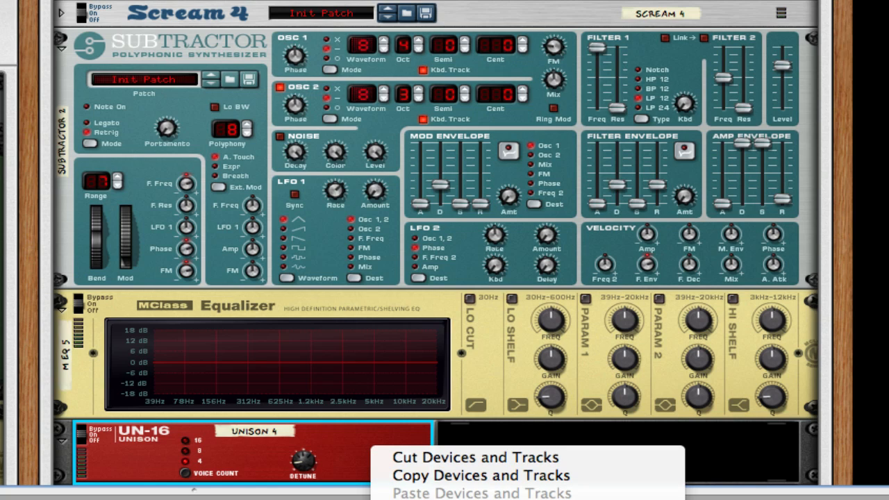
pyautogui.click(500, 498)
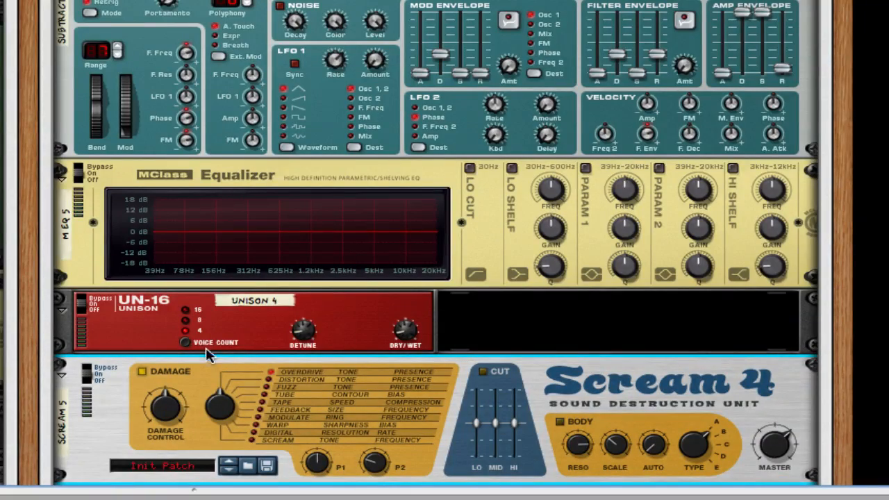
pyautogui.scroll(6, 347, 354)
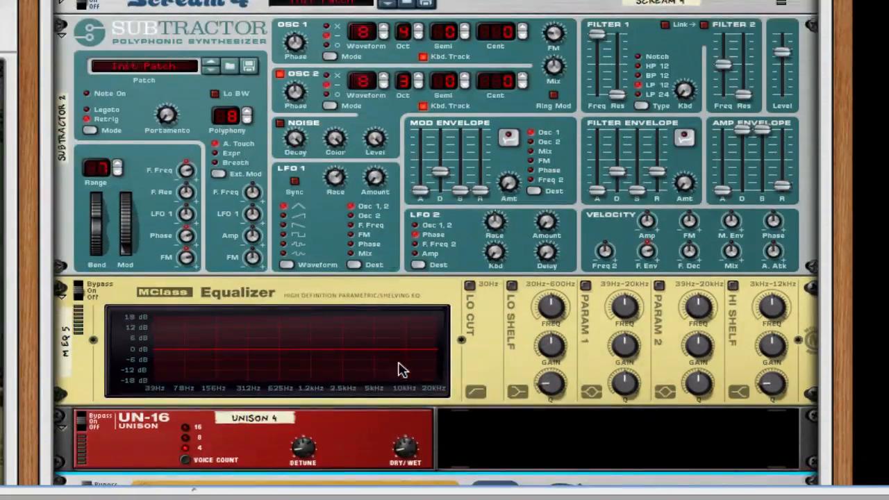
# Step: Enable the low cut and low shelf on the Subtractor's equalizer, setting the shelf frequency to 88.2 Hz and its gain to minimum
pyautogui.scroll(-2, 405, 366)
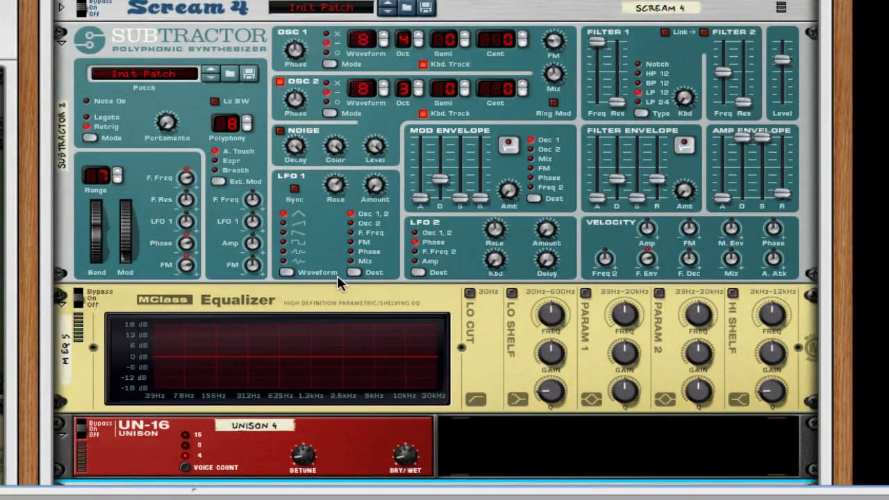
pyautogui.scroll(-2, 436, 278)
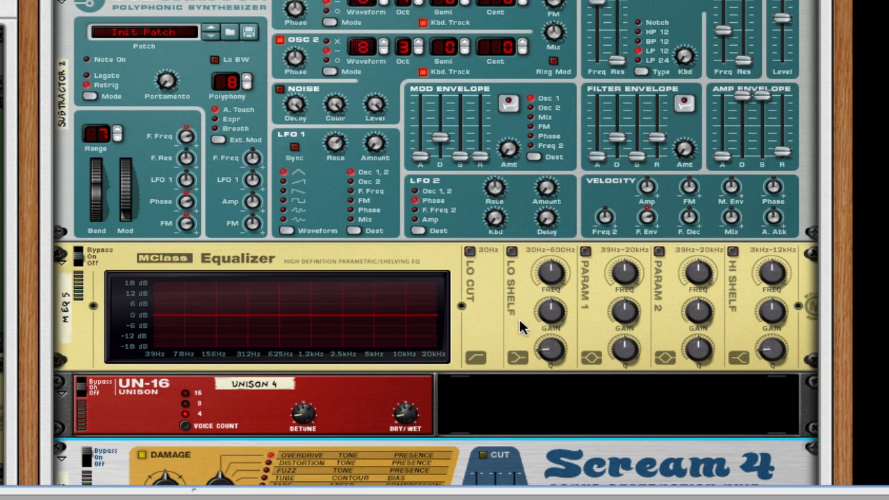
pyautogui.scroll(1, 515, 315)
pyautogui.click(469, 286)
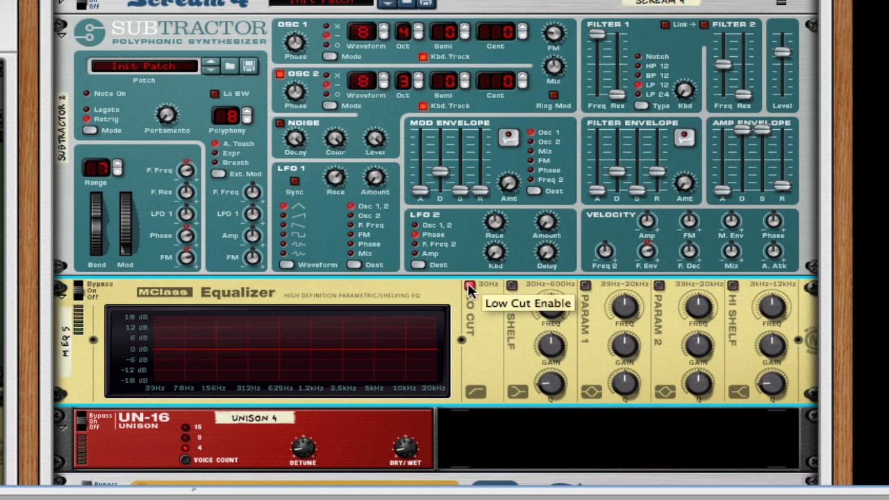
pyautogui.click(511, 285)
pyautogui.moveTo(549, 306); pyautogui.dragTo(548, 312)
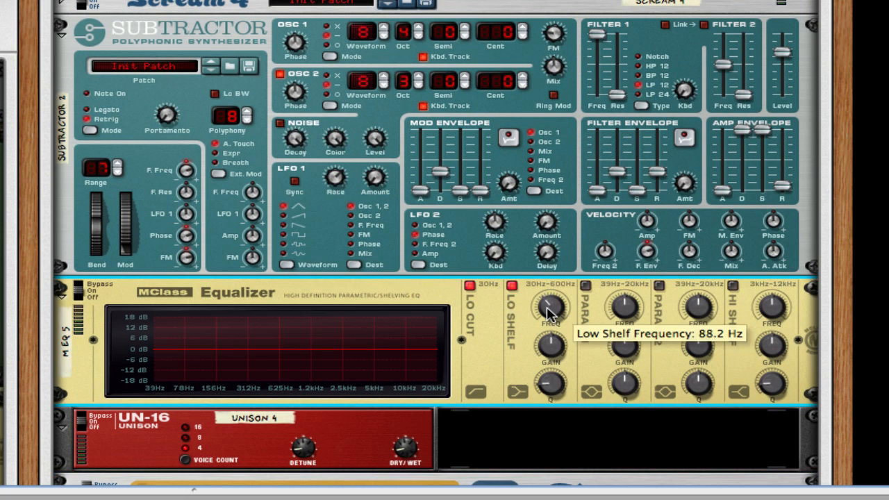
pyautogui.moveTo(550, 343); pyautogui.dragTo(549, 364)
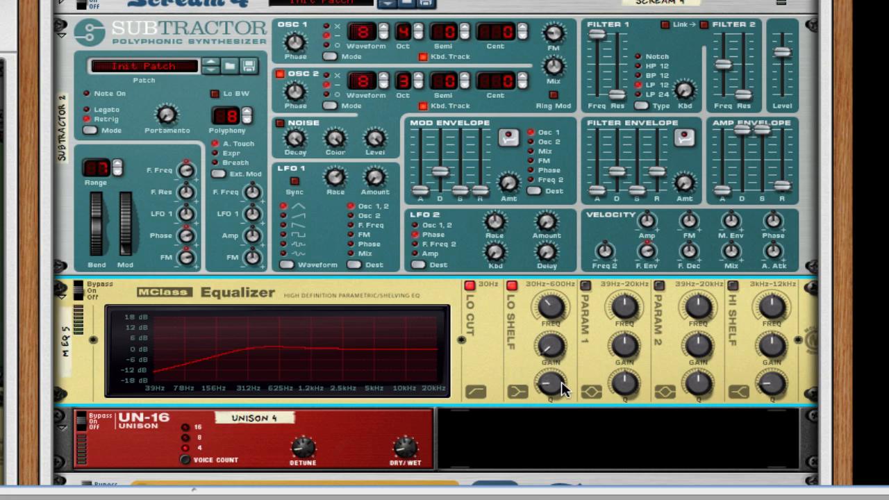
# Step: Enable parametric bands 1 and 2 and shape them into deep, narrow notches at about 200 Hz and 2.5 kHz
pyautogui.click(585, 286)
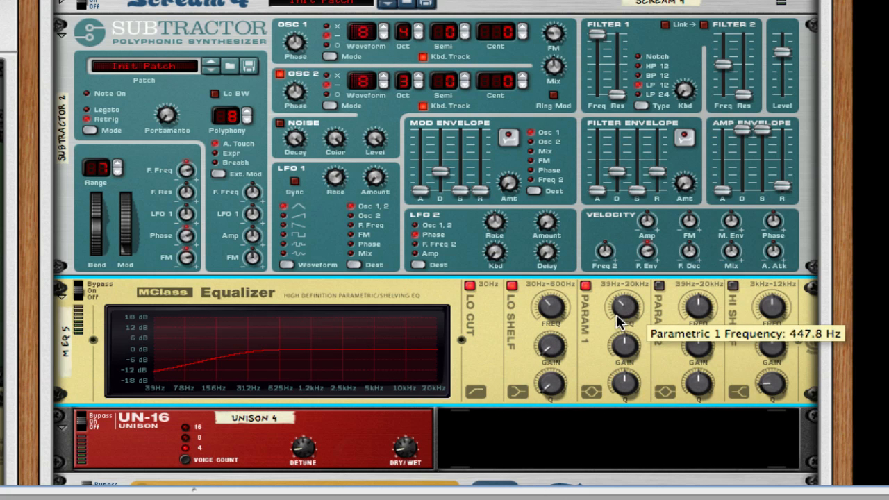
pyautogui.moveTo(620, 320); pyautogui.dragTo(627, 406)
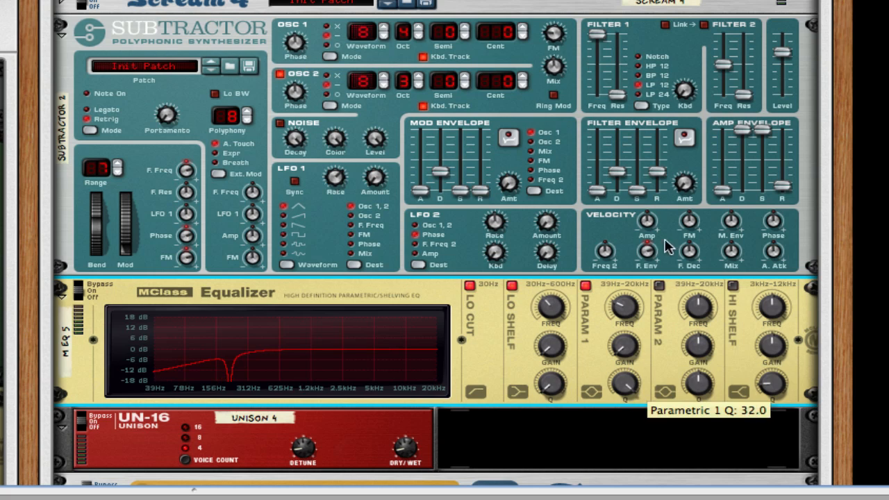
pyautogui.click(657, 286)
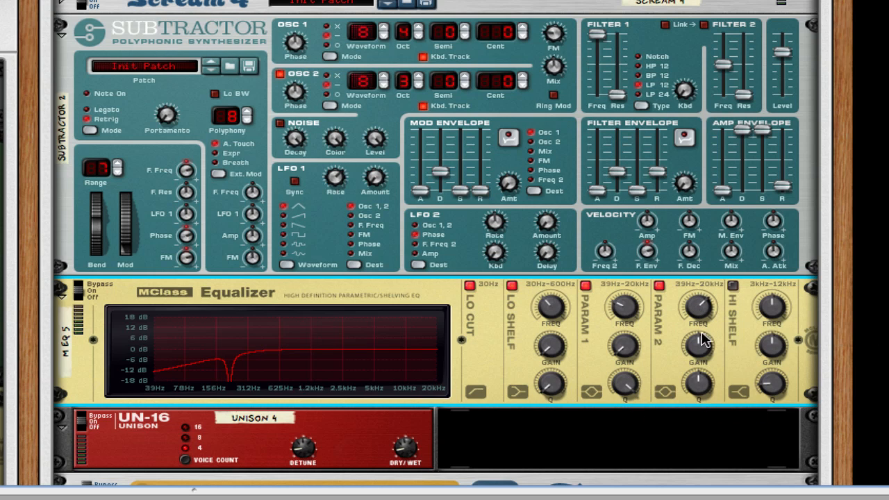
pyautogui.moveTo(699, 343); pyautogui.dragTo(696, 342)
pyautogui.moveTo(698, 382); pyautogui.dragTo(708, 406)
# Step: Set the lower Scream 4 to Tube damage with P1 at maximum, P2 at minimum and a reduced damage control
pyautogui.scroll(-5, 663, 326)
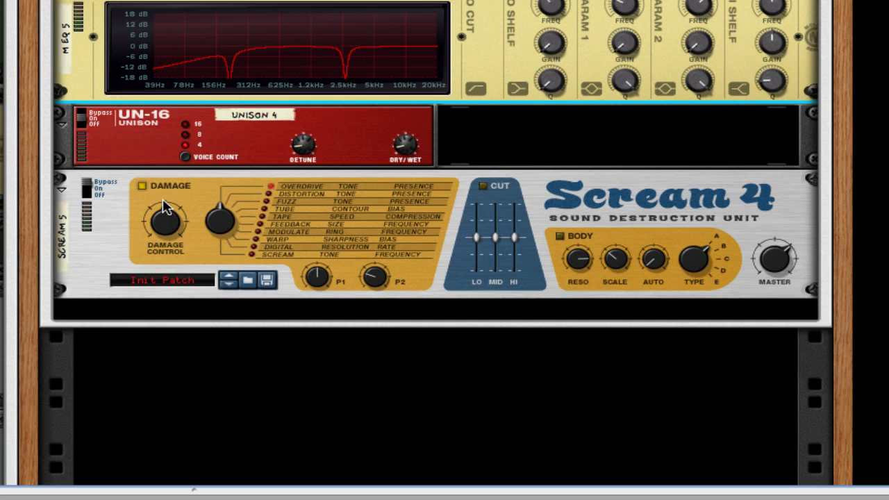
pyautogui.moveTo(222, 234); pyautogui.dragTo(218, 207)
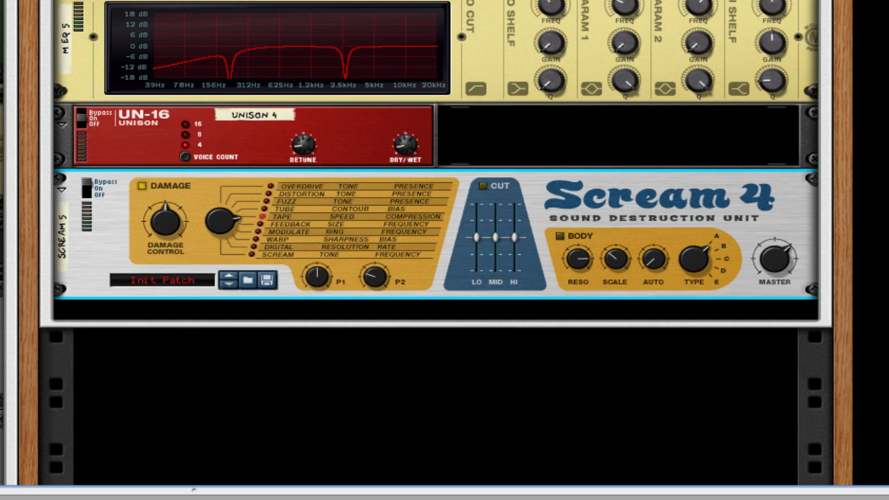
pyautogui.scroll(-10, 436, 243)
pyautogui.scroll(8, 244, 311)
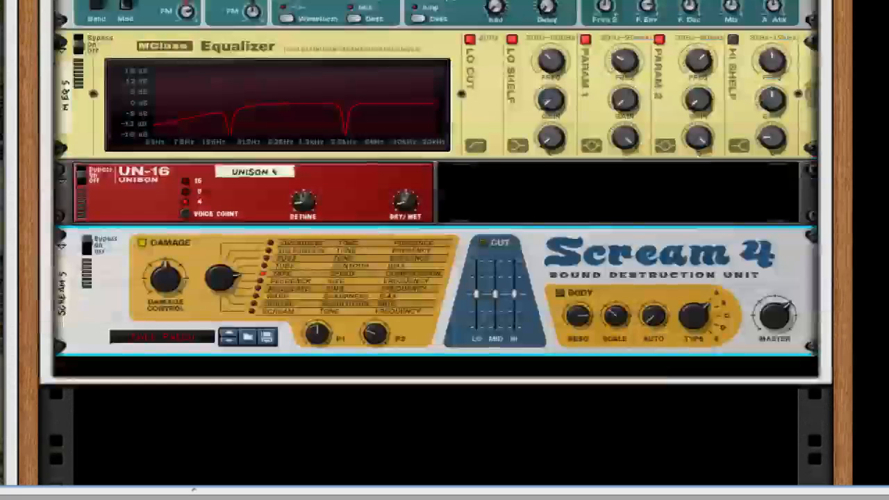
pyautogui.scroll(-3, 321, 349)
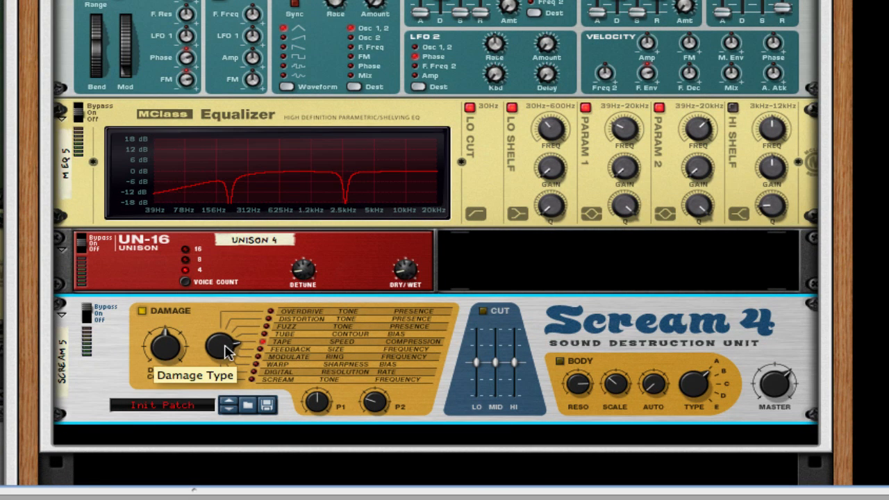
pyautogui.moveTo(225, 350); pyautogui.dragTo(226, 355)
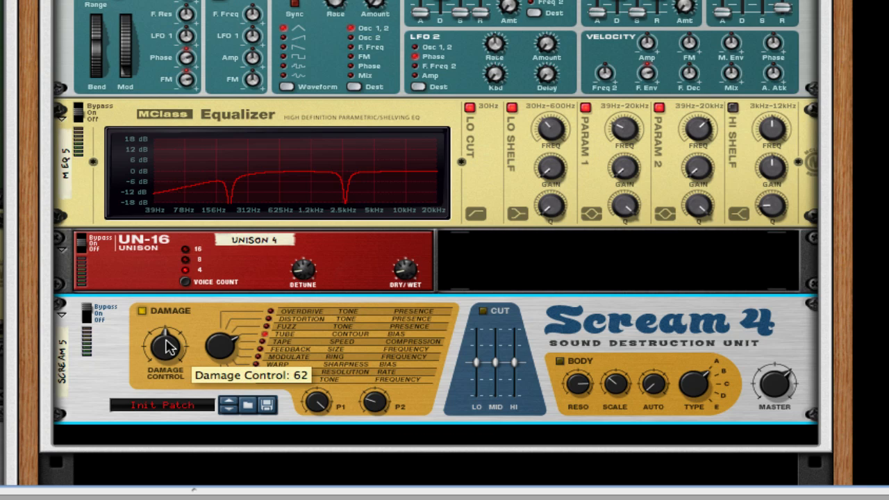
pyautogui.moveTo(165, 347); pyautogui.dragTo(167, 354)
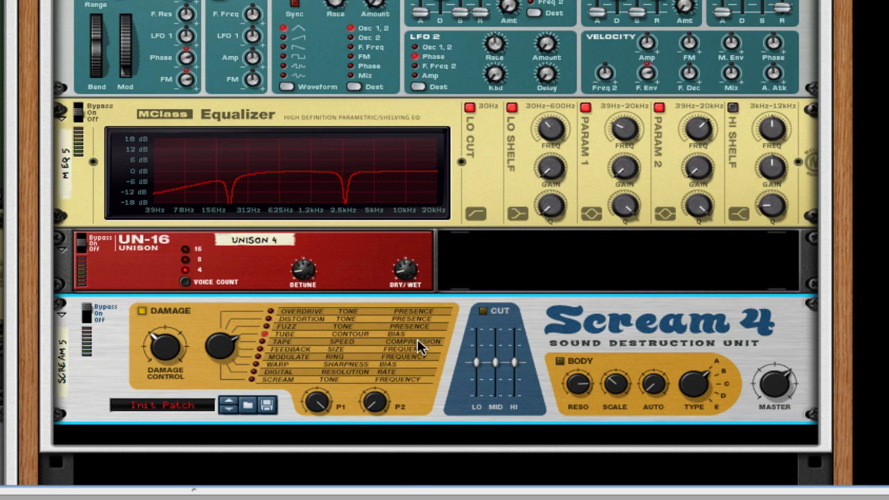
# Step: Enable Cut with Lo lowered and Mid and Hi slightly raised, and Body with minimum resonance, scale 64, mid auto and type E
pyautogui.click(482, 310)
pyautogui.moveTo(481, 370); pyautogui.dragTo(477, 375)
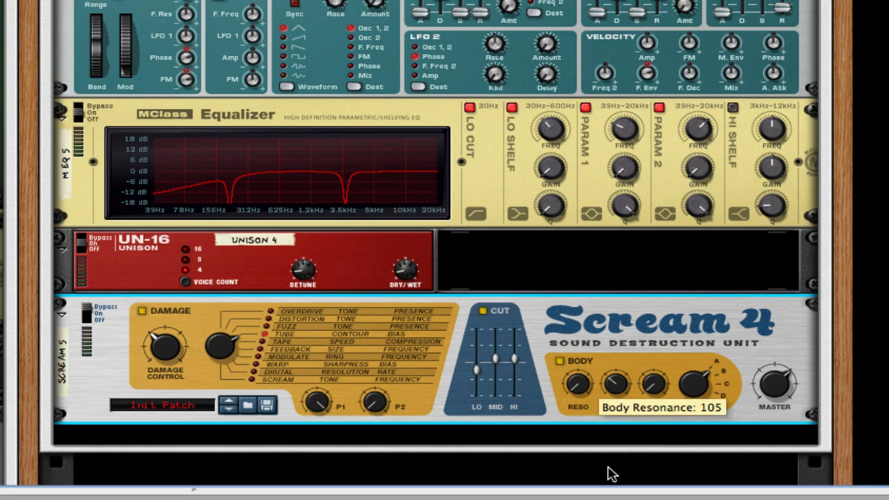
pyautogui.moveTo(618, 399); pyautogui.dragTo(616, 381)
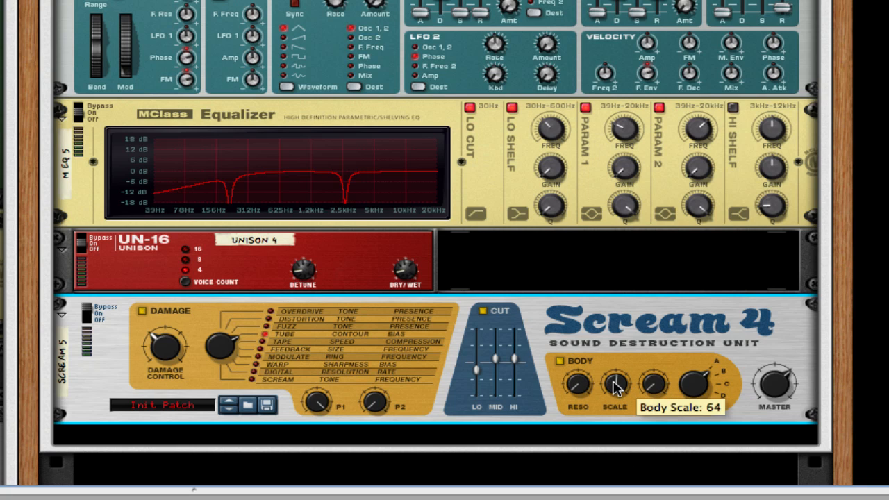
pyautogui.moveTo(653, 381); pyautogui.dragTo(651, 357)
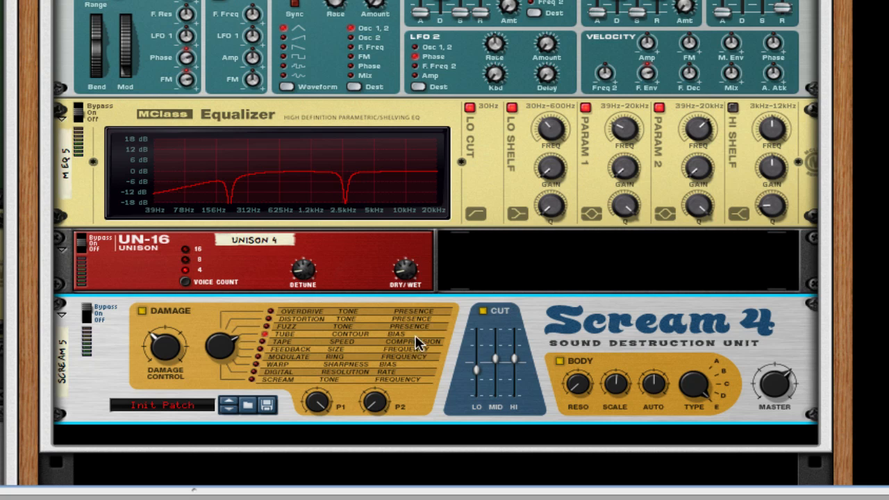
# Step: Fold up the Subtractor, its equalizer, Unison 4 and Scream 5 to tidy the Combinator
pyautogui.click(63, 116)
pyautogui.scroll(5, 171, 195)
pyautogui.click(60, 165)
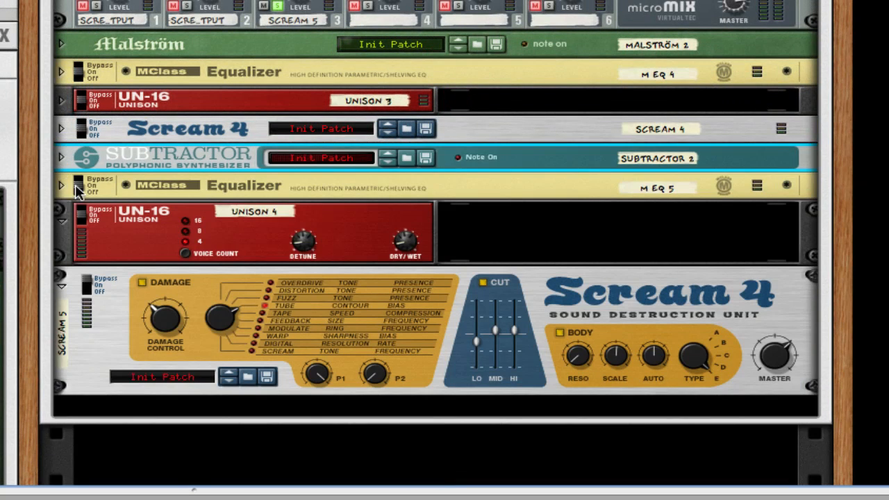
pyautogui.click(62, 221)
pyautogui.click(62, 241)
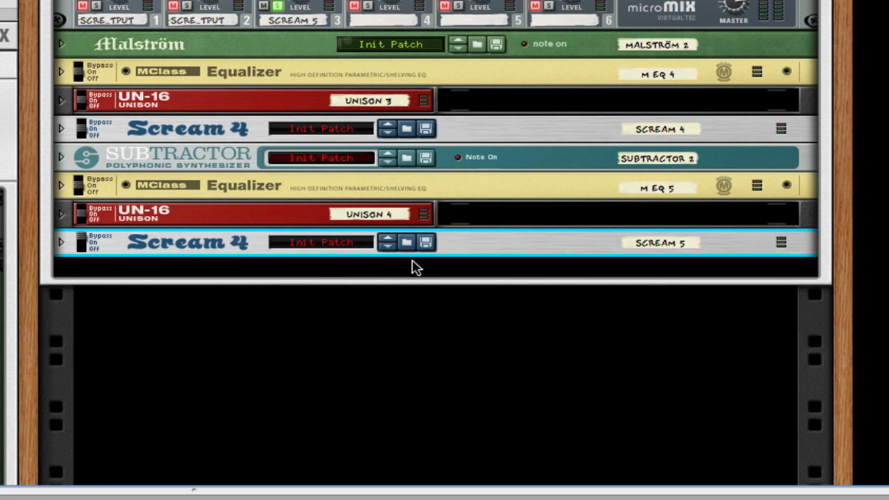
# Step: Create a Thor synthesizer below Scream 5 inside the Combinator and solo its channel on the line mixer
pyautogui.rightClick(460, 256)
pyautogui.rightClick(409, 271)
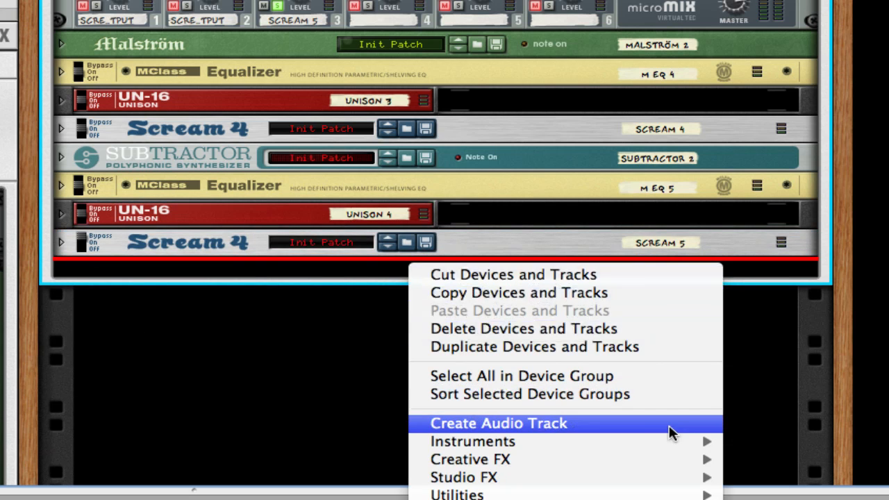
pyautogui.moveTo(663, 445)
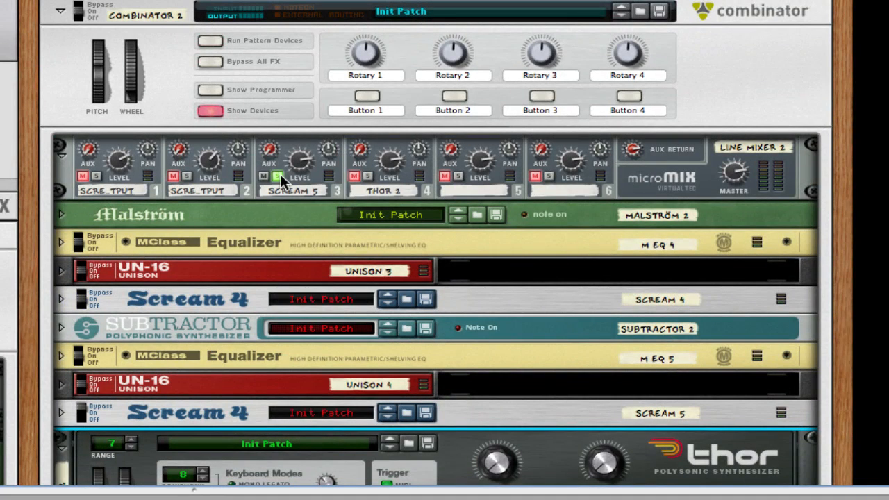
pyautogui.click(367, 175)
pyautogui.scroll(-5, 373, 186)
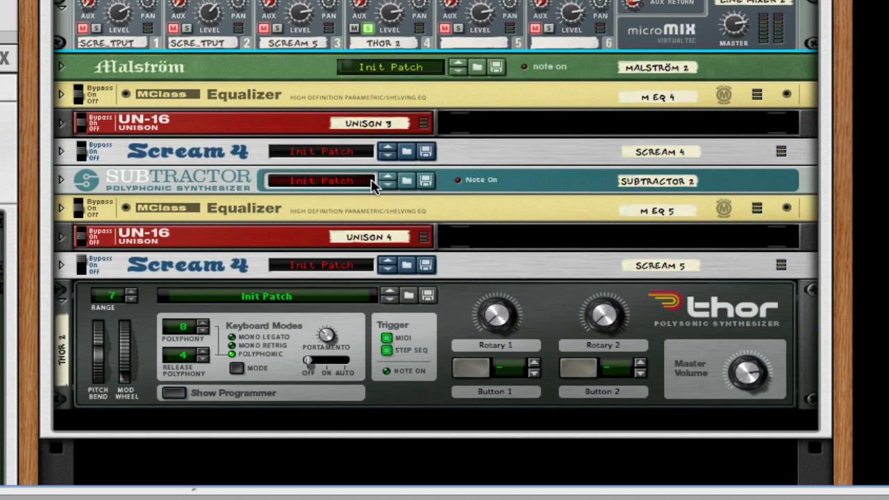
# Step: Set Thor's pitch bend range to 12 and show its programmer
pyautogui.click(130, 292)
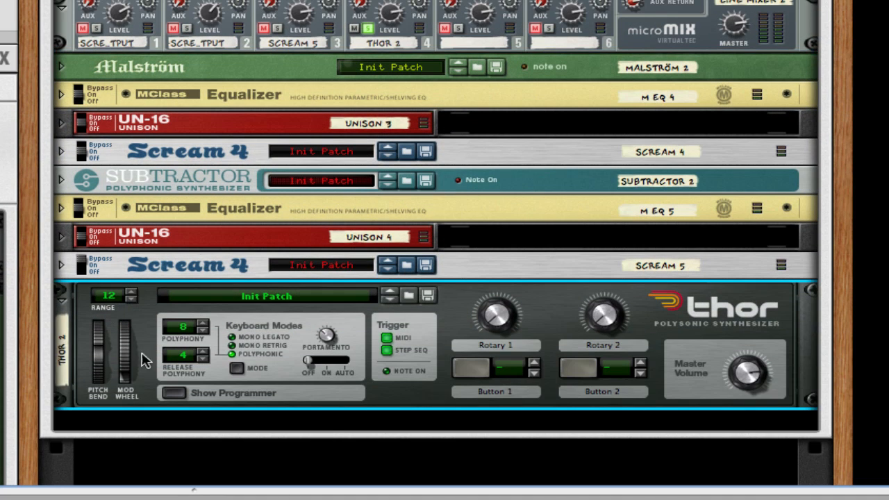
pyautogui.click(166, 393)
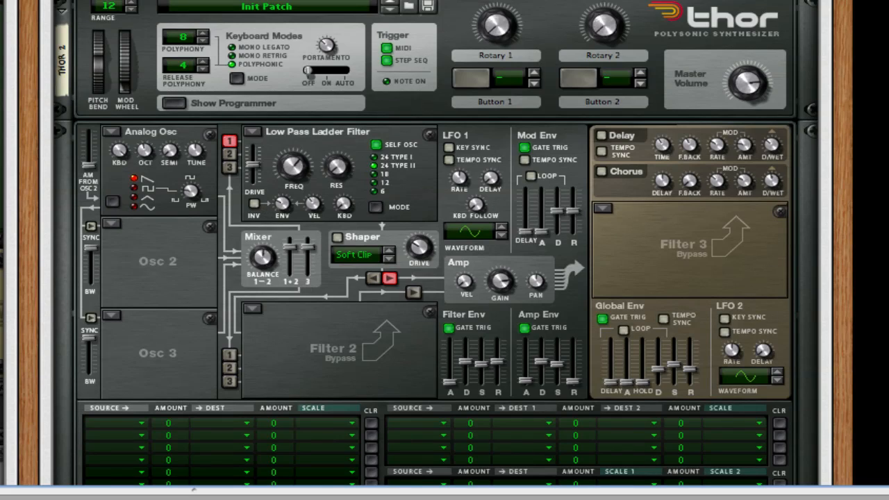
pyautogui.scroll(10, 145, 480)
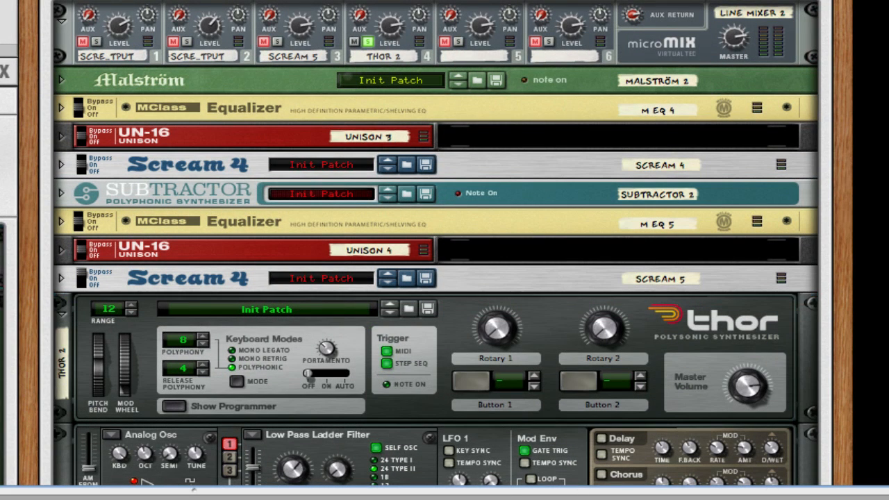
# Step: Switch Thor's Analog Osc 1 to the pulse waveform and adjust its pulse width and octave
pyautogui.scroll(-1, 436, 243)
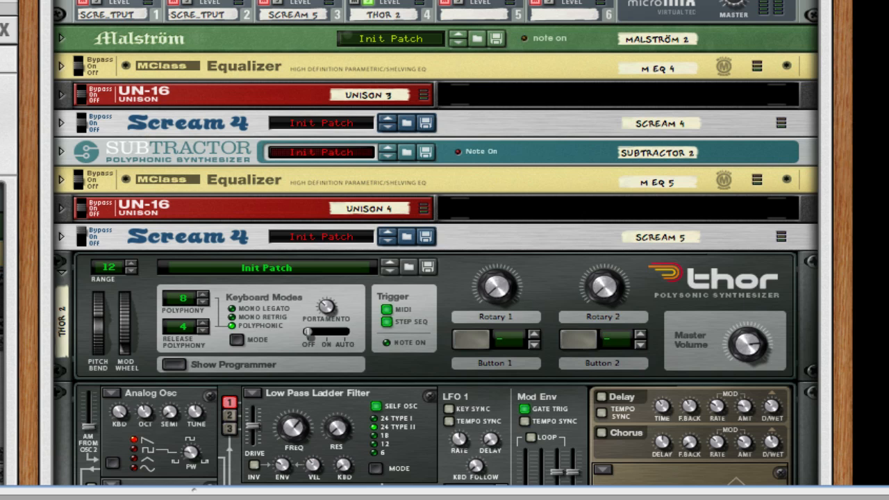
pyautogui.scroll(-1, 435, 242)
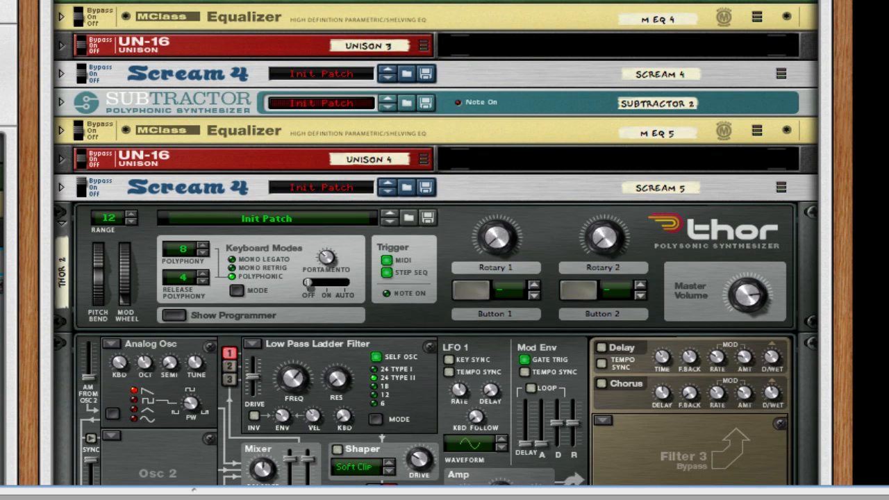
pyautogui.scroll(-1, 435, 243)
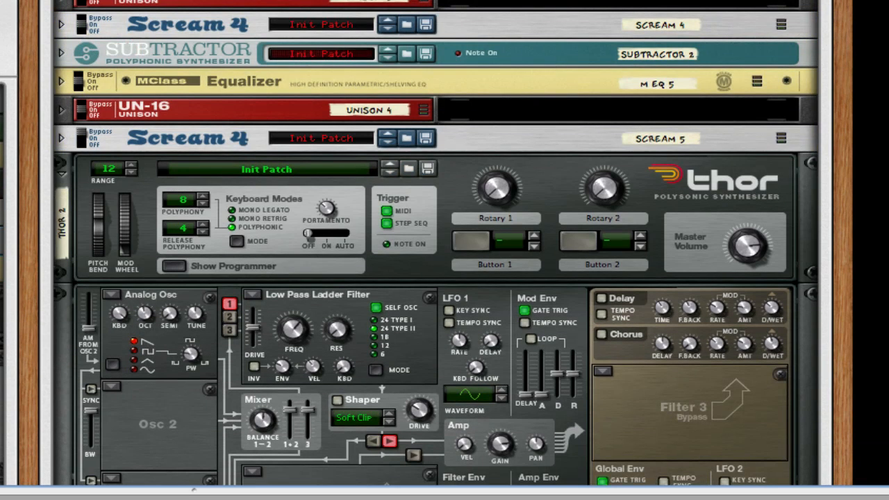
pyautogui.scroll(-4, 436, 243)
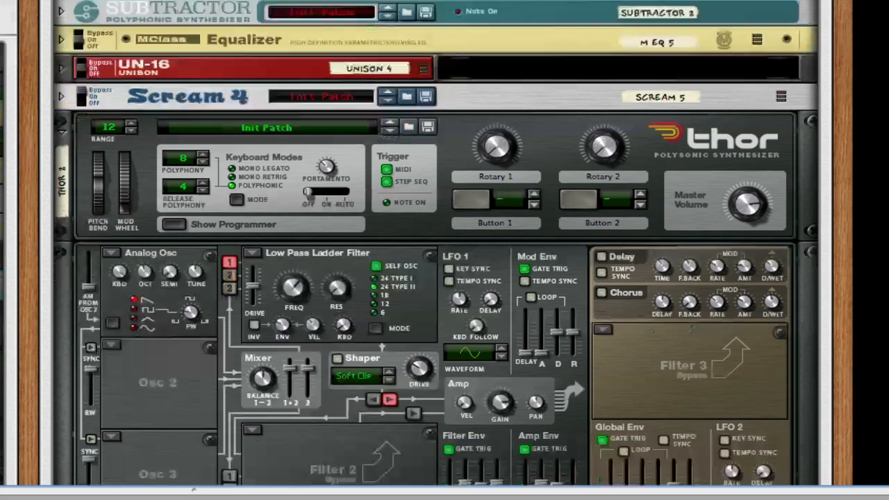
pyautogui.scroll(3, 435, 243)
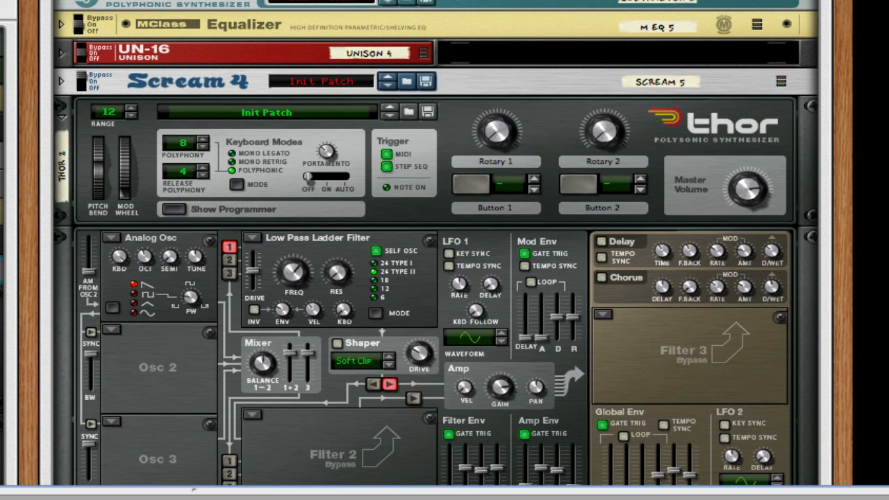
pyautogui.moveTo(340, 321)
pyautogui.click(134, 293)
pyautogui.moveTo(186, 299); pyautogui.dragTo(205, 175)
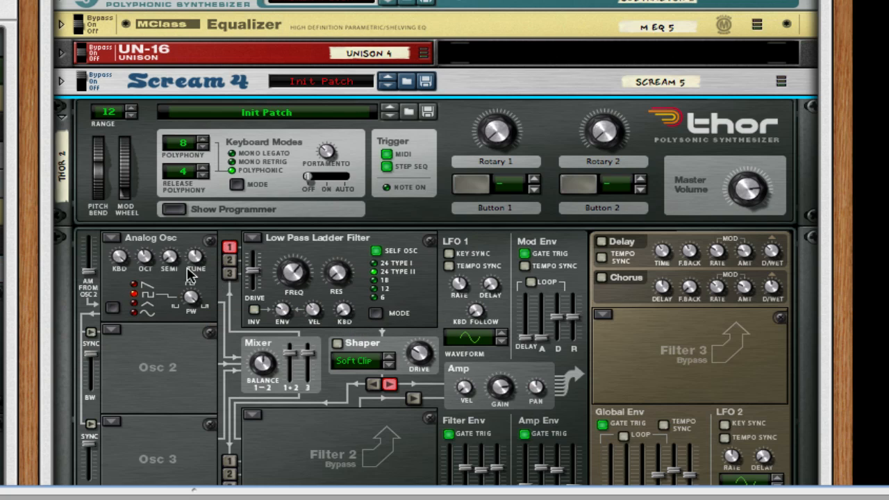
pyautogui.scroll(1, 187, 268)
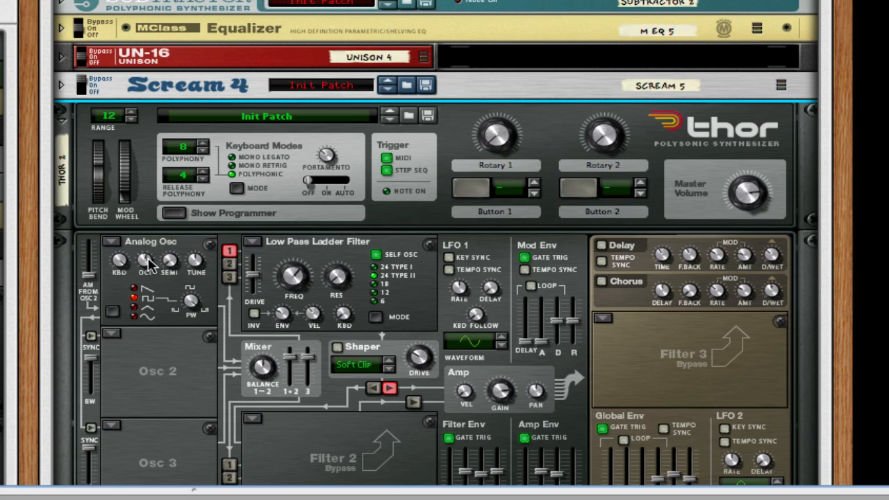
pyautogui.moveTo(145, 258); pyautogui.dragTo(224, 262)
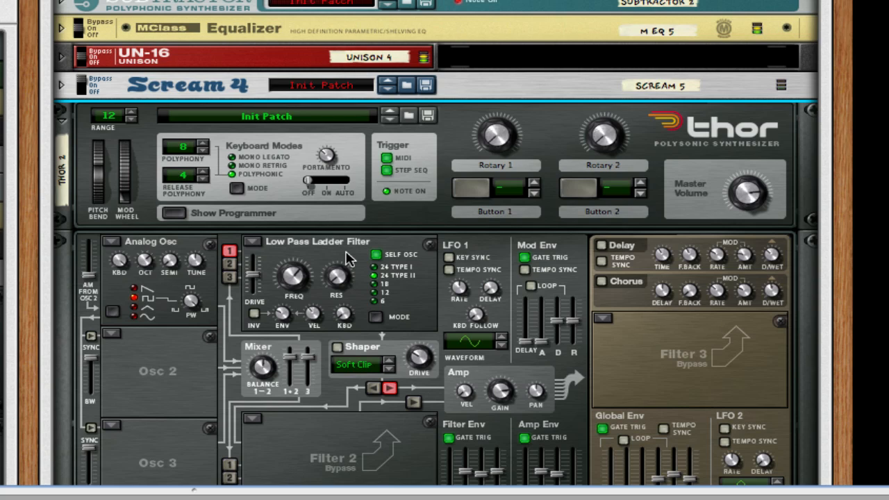
pyautogui.scroll(5, 551, 349)
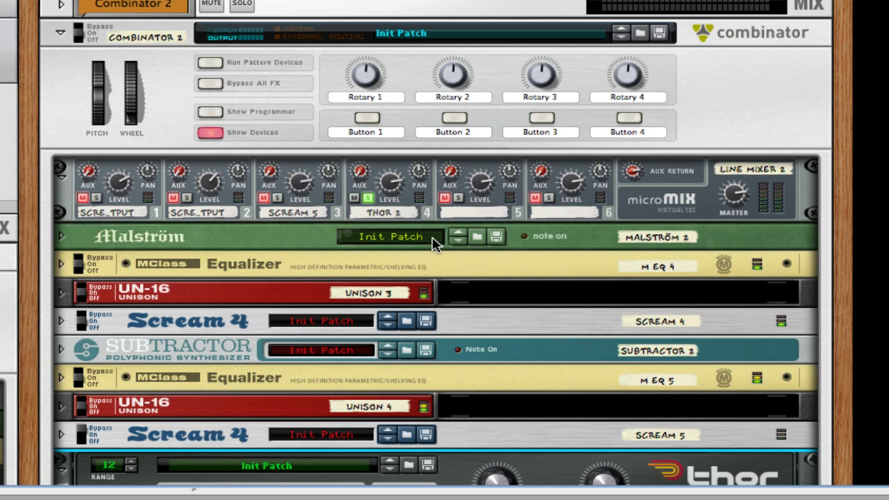
pyautogui.scroll(-4, 433, 238)
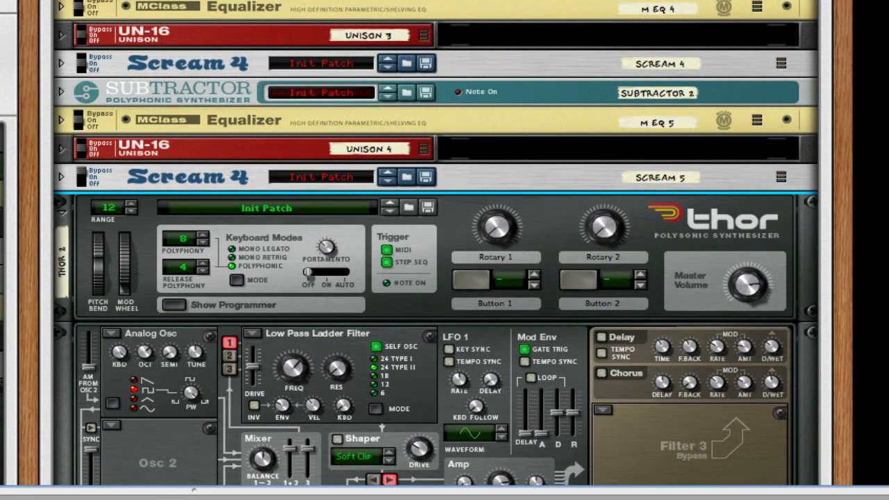
# Step: Check the cabling from Thor's audio outputs to the line mixer on the rear of the rack
pyautogui.press('Tab')
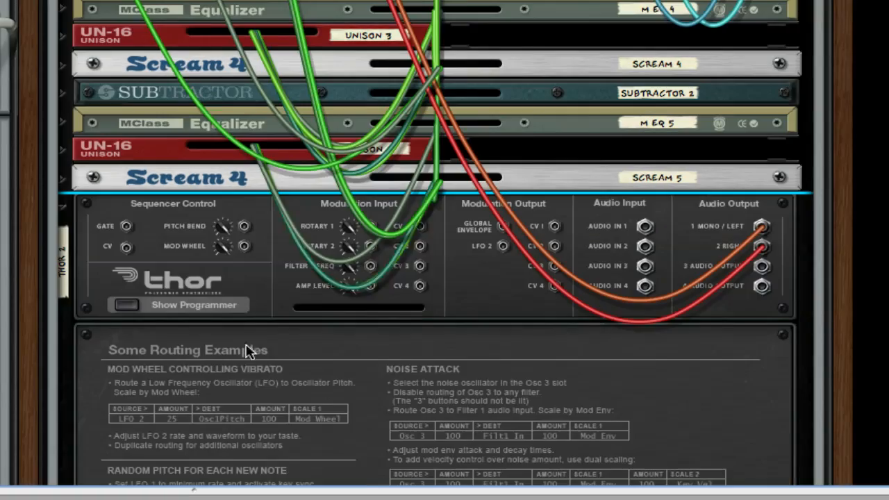
pyautogui.scroll(4, 408, 356)
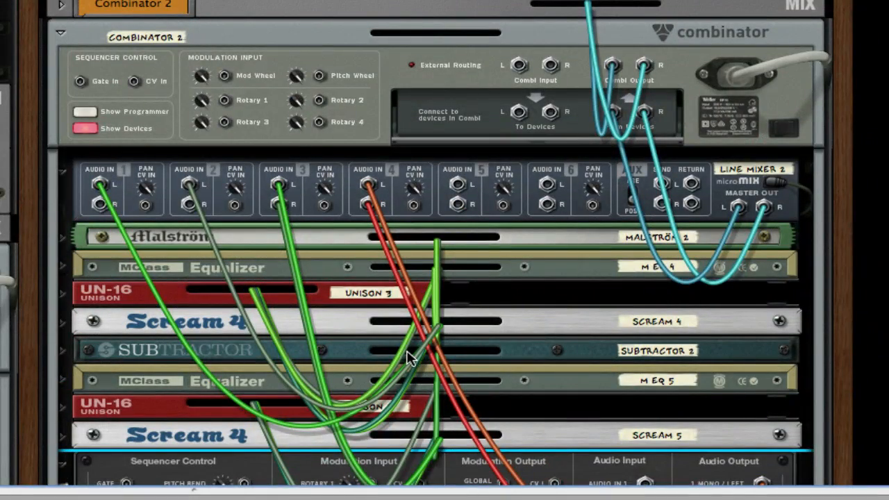
pyautogui.press('Tab')
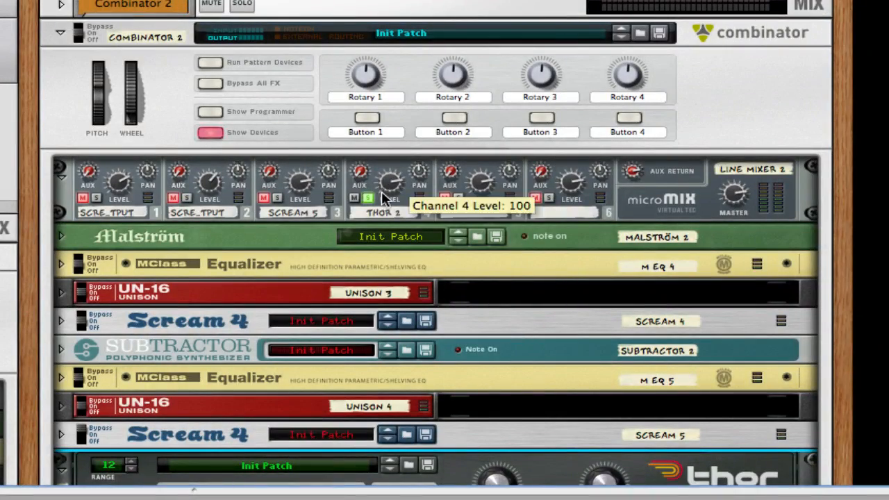
pyautogui.scroll(-12, 427, 337)
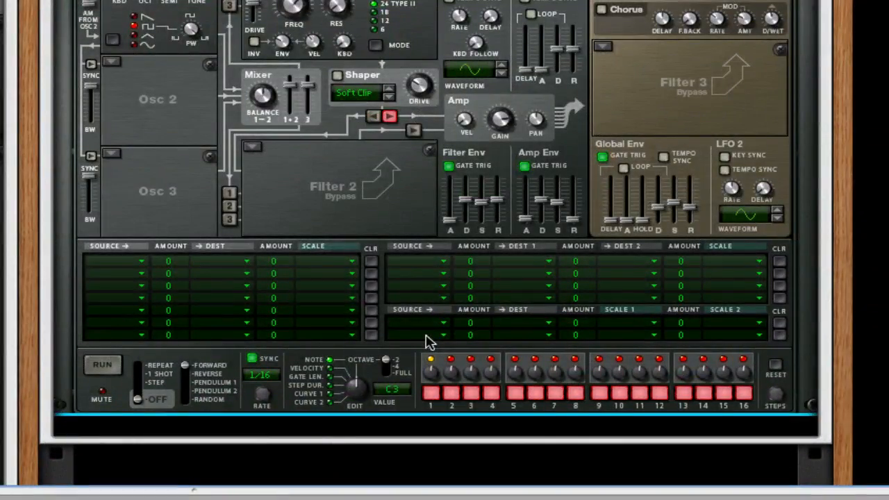
pyautogui.scroll(10, 428, 342)
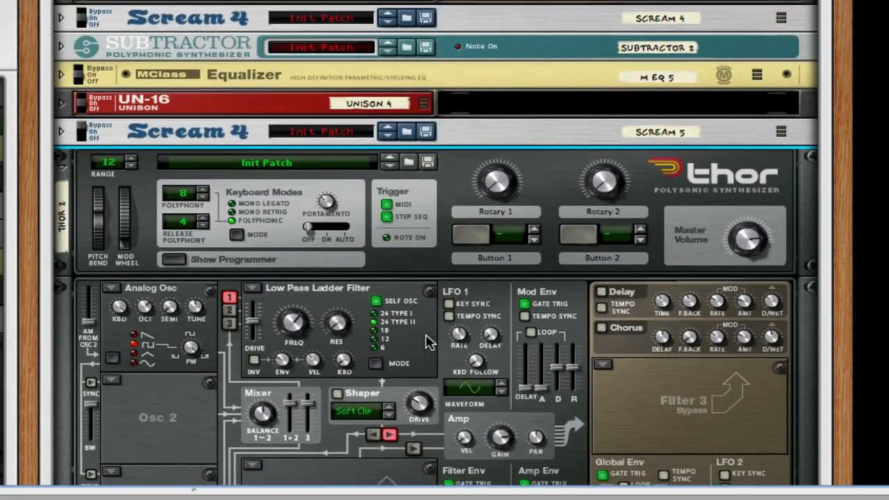
pyautogui.scroll(3, 428, 342)
pyautogui.rightClick(414, 344)
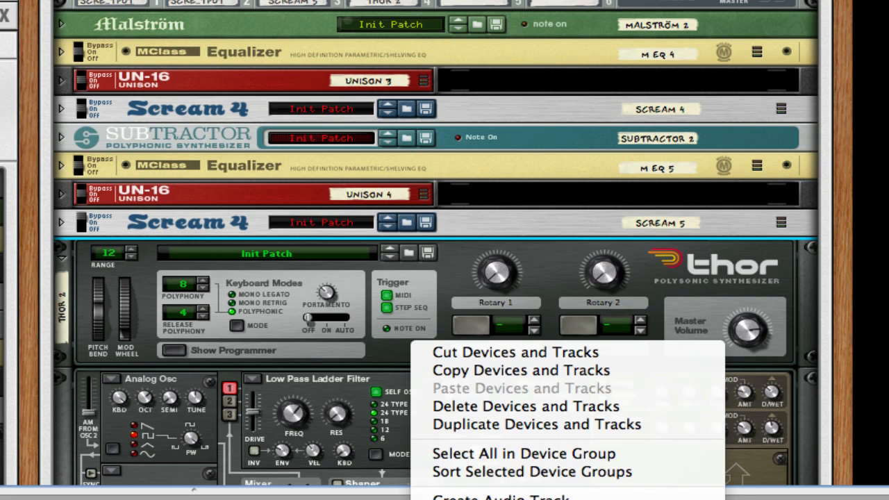
pyautogui.press('Escape')
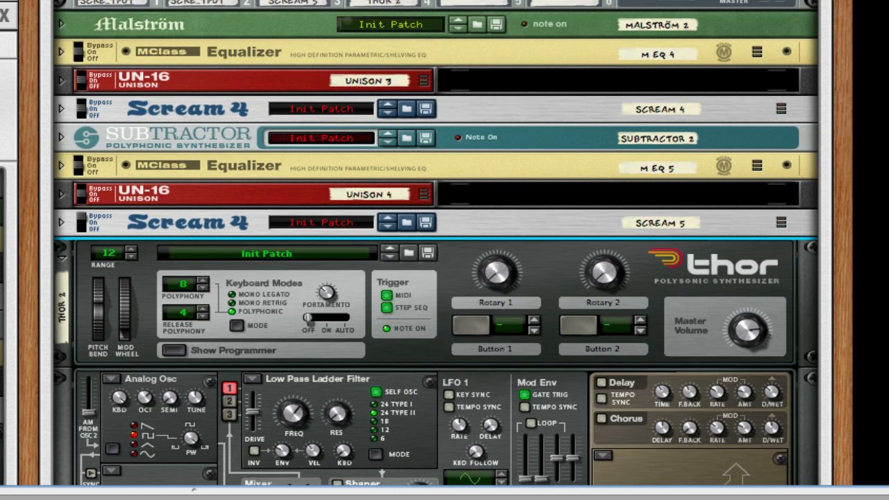
pyautogui.scroll(3, 409, 480)
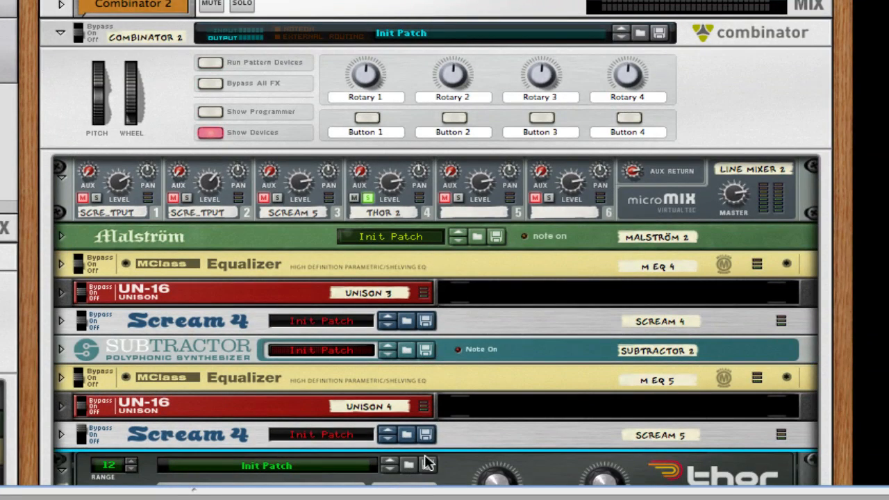
pyautogui.scroll(-2, 427, 461)
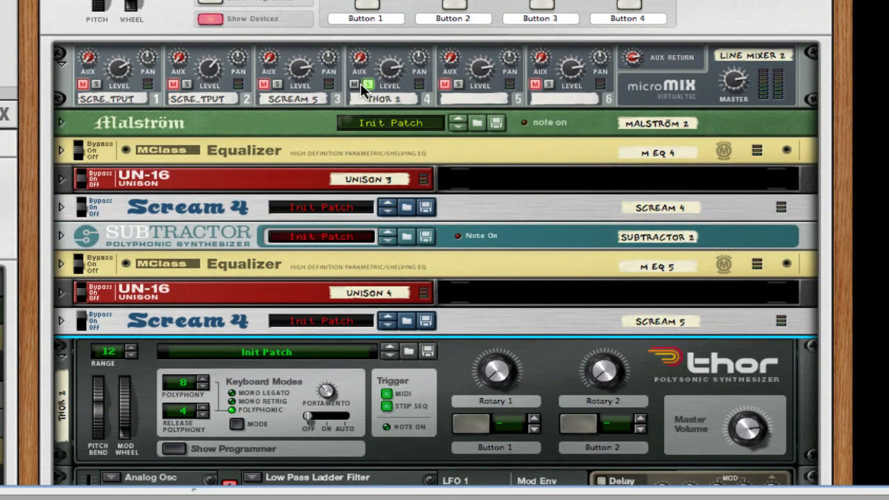
pyautogui.click(366, 86)
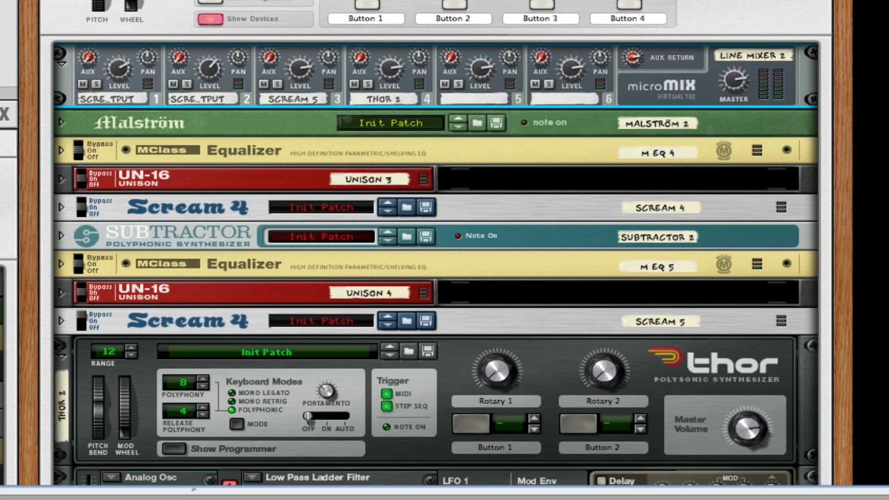
# Step: Check the on-screen piano keys settings, hide them again and select the Subtractor
pyautogui.press('F4')
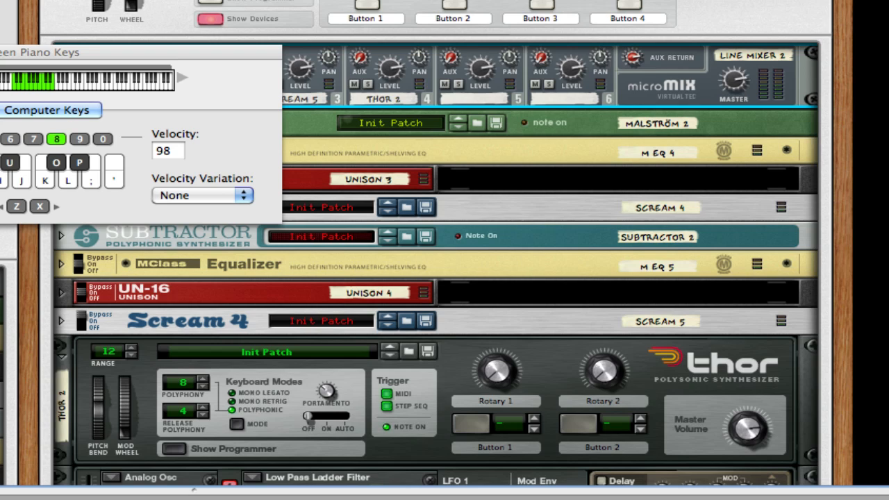
pyautogui.press('F4')
pyautogui.click(323, 232)
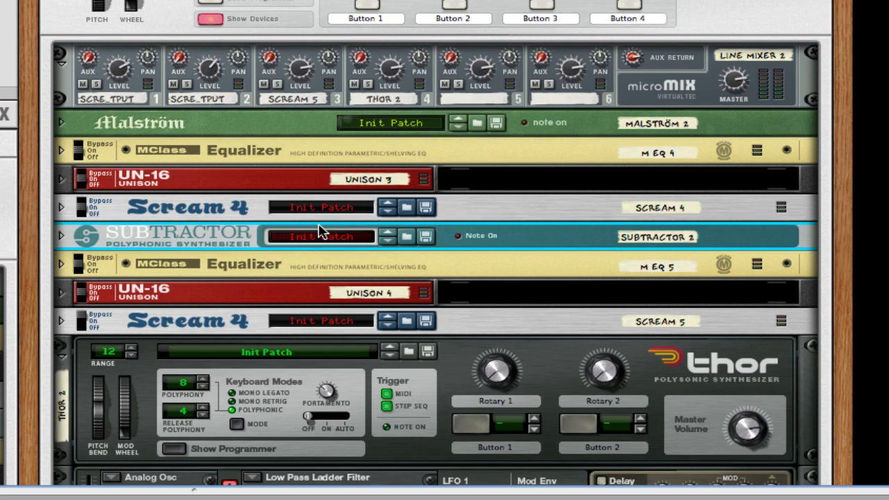
# Step: Examine the Combinator's devices front and rear, following the cables from each layer to the line mixer
pyautogui.scroll(4, 276, 210)
pyautogui.scroll(-5, 279, 212)
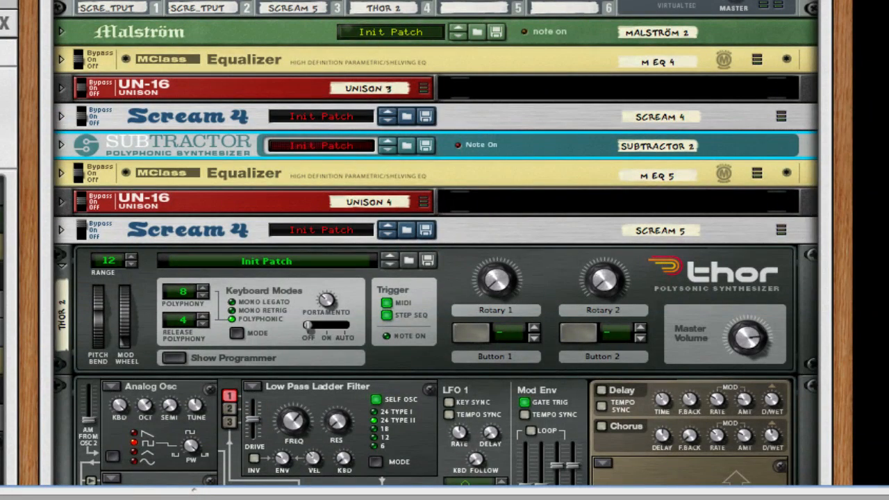
pyautogui.scroll(-10, 719, 397)
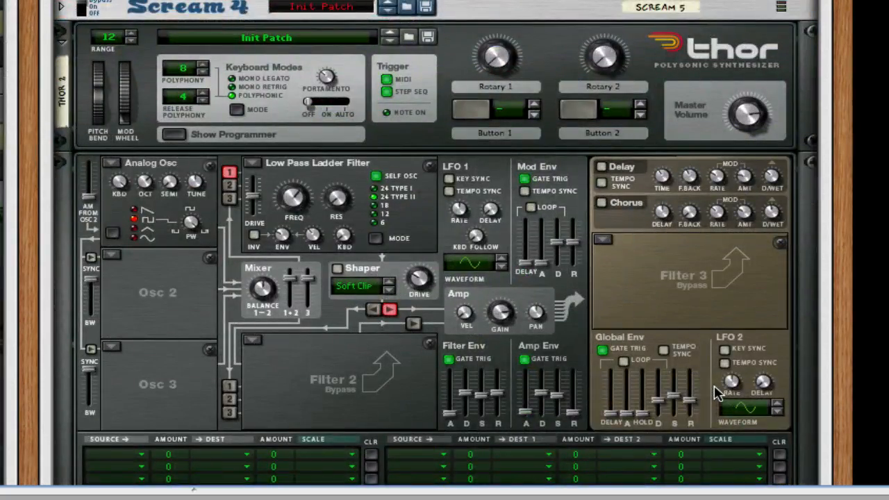
pyautogui.press('Tab')
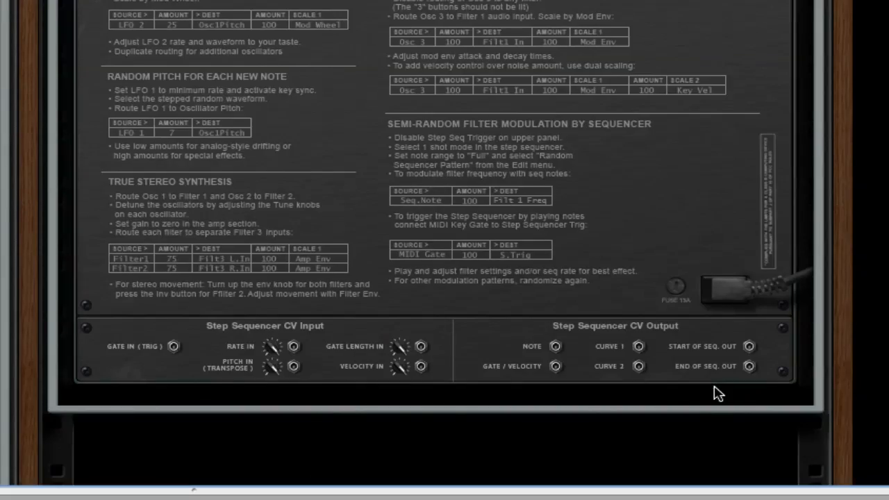
pyautogui.scroll(5, 715, 393)
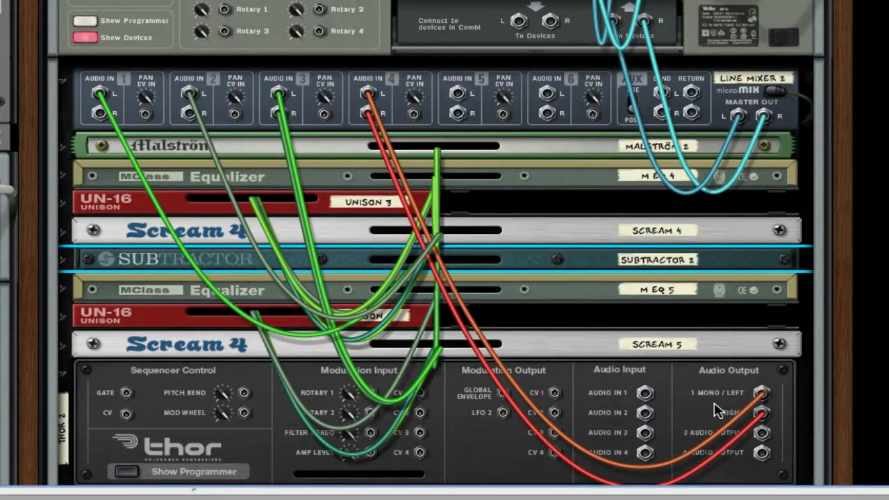
pyautogui.scroll(3, 517, 208)
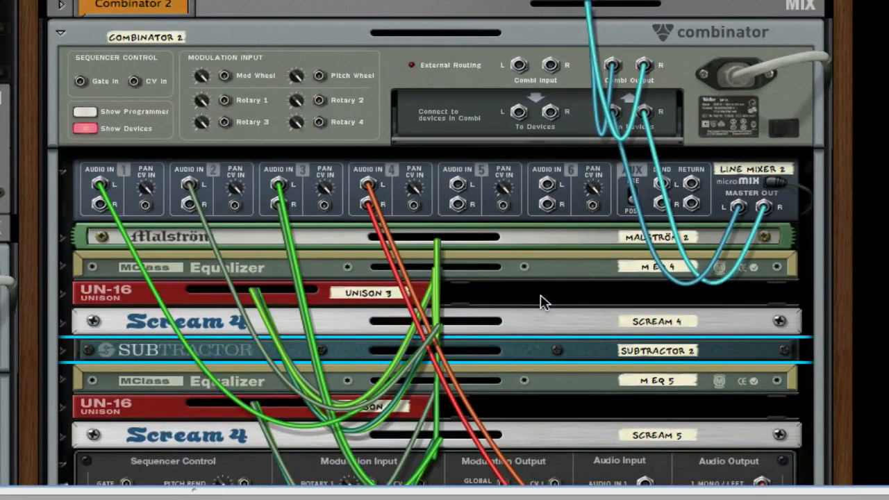
pyautogui.press('Tab')
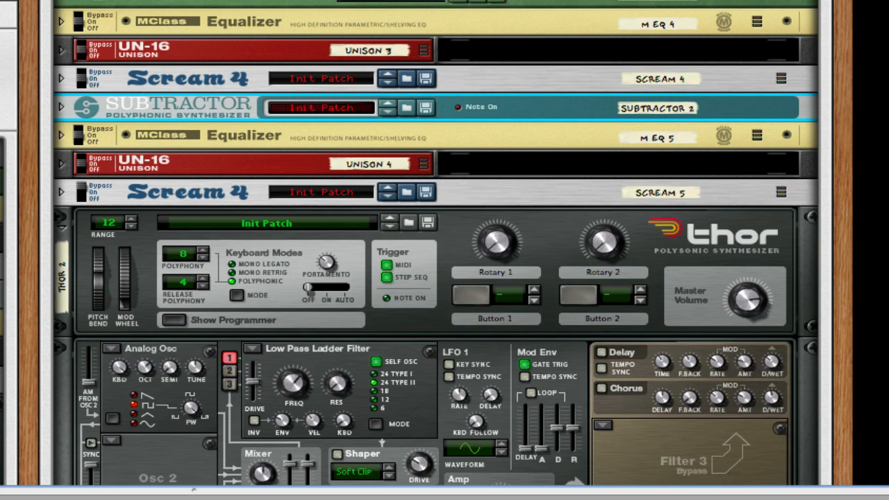
pyautogui.scroll(-12, 479, 422)
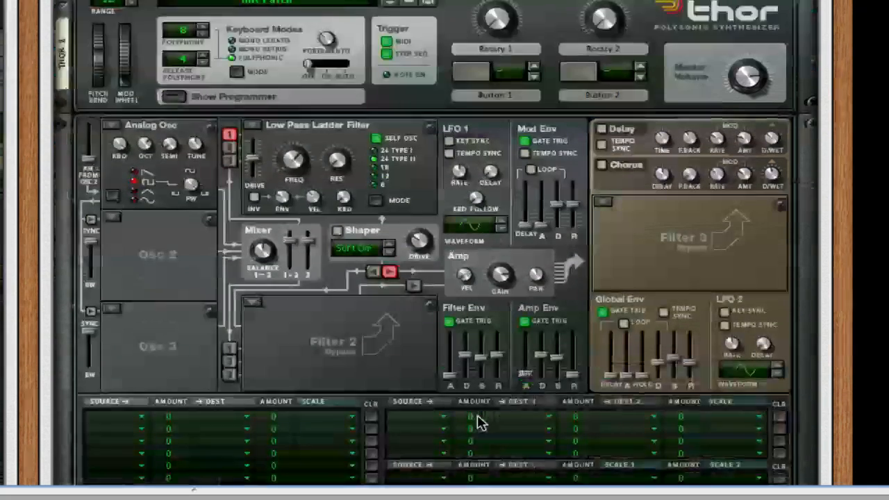
# Step: Look over Thor's programmer, including its oscillator slots, filters, delay and chorus section and global envelope
pyautogui.scroll(-6, 479, 422)
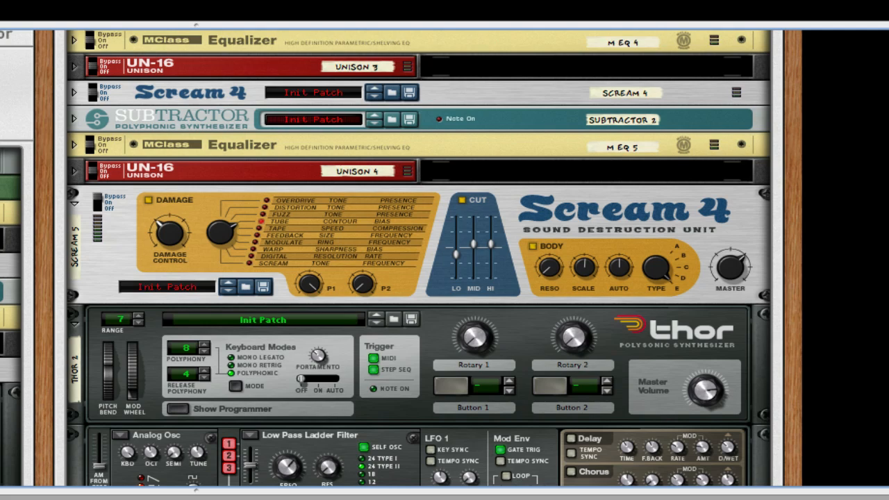
pyautogui.scroll(-3, 419, 257)
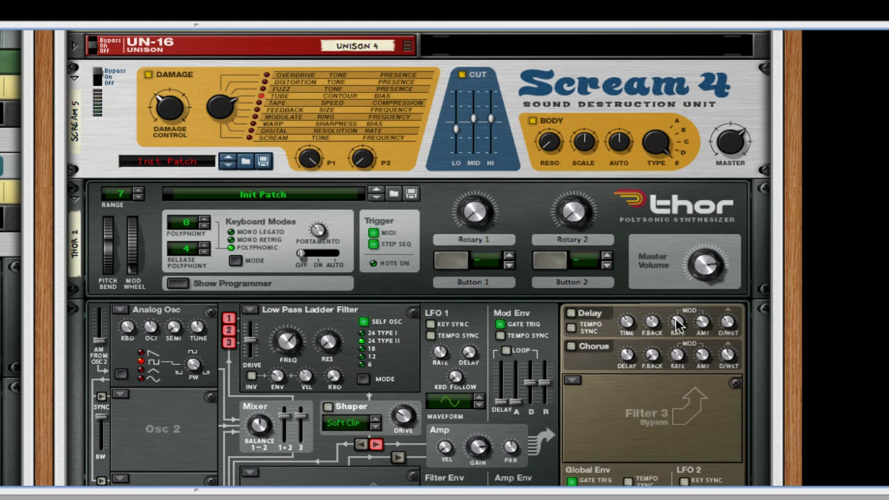
pyautogui.moveTo(677, 322)
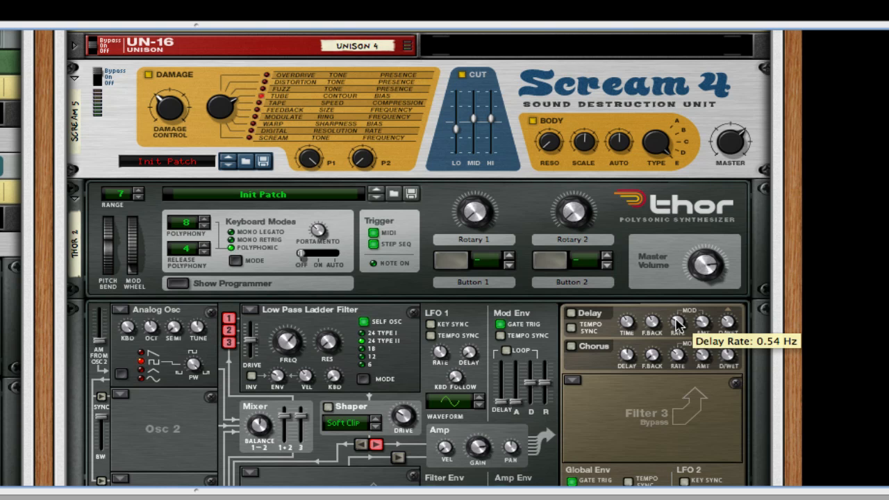
pyautogui.scroll(-1, 689, 330)
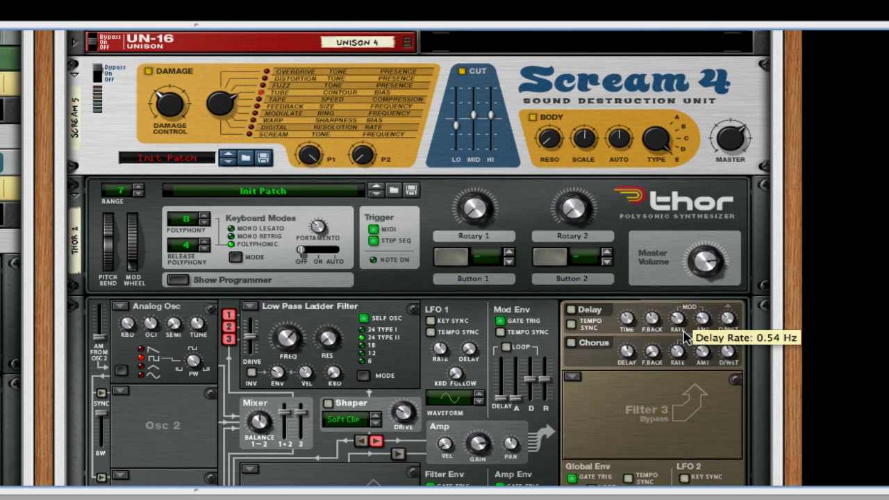
pyautogui.scroll(-1, 677, 349)
pyautogui.scroll(-5, 677, 349)
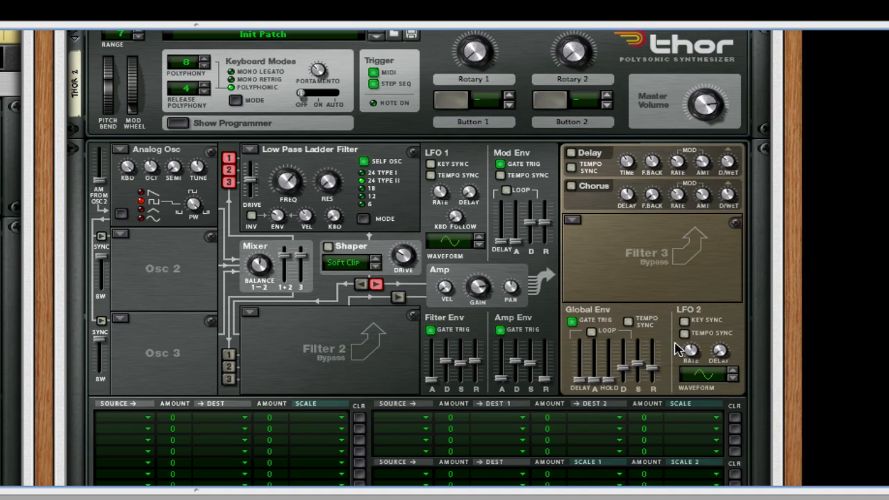
pyautogui.scroll(5, 677, 350)
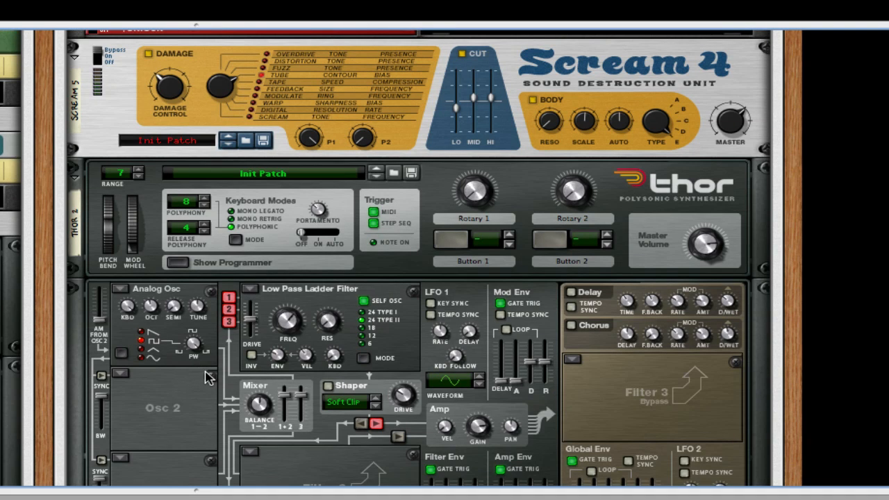
pyautogui.scroll(12, 207, 375)
pyautogui.scroll(-12, 207, 377)
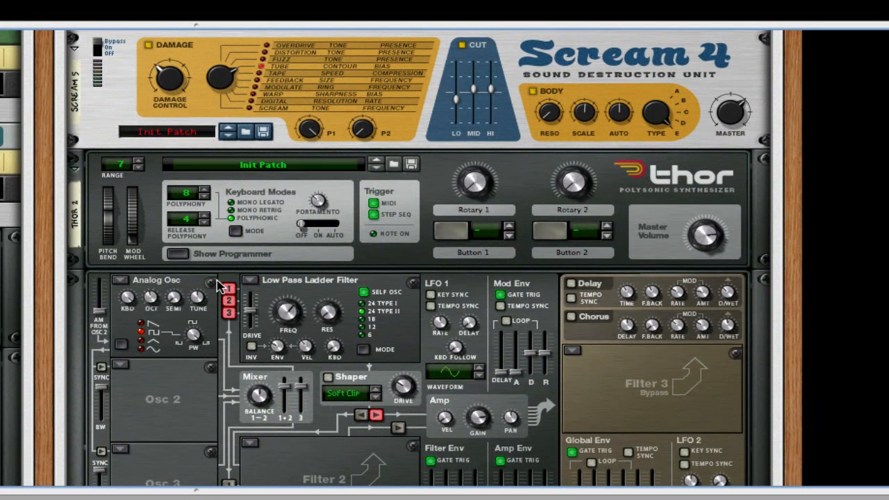
# Step: Try a Multi Oscillator in Thor's Osc 1 slot and return the slot to Analog
pyautogui.moveTo(254, 310)
pyautogui.mouseDown()
pyautogui.moveTo(251, 297)
pyautogui.moveTo(256, 314)
pyautogui.mouseUp()
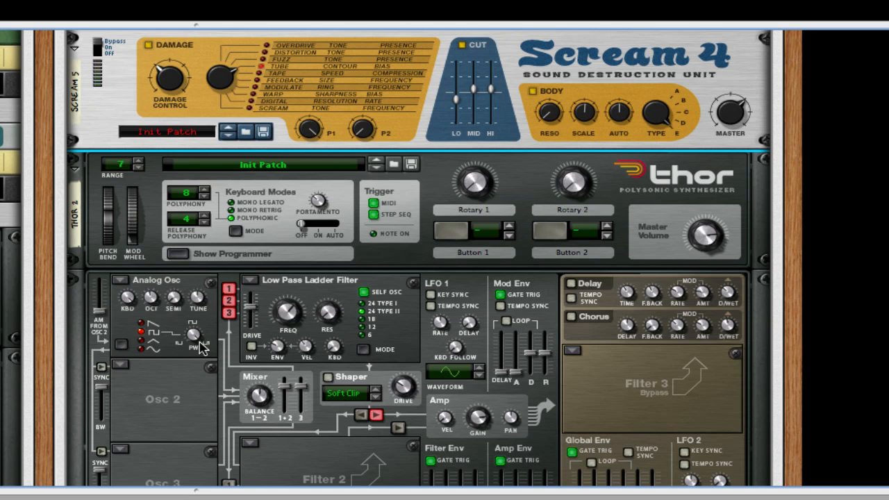
pyautogui.scroll(-1, 221, 326)
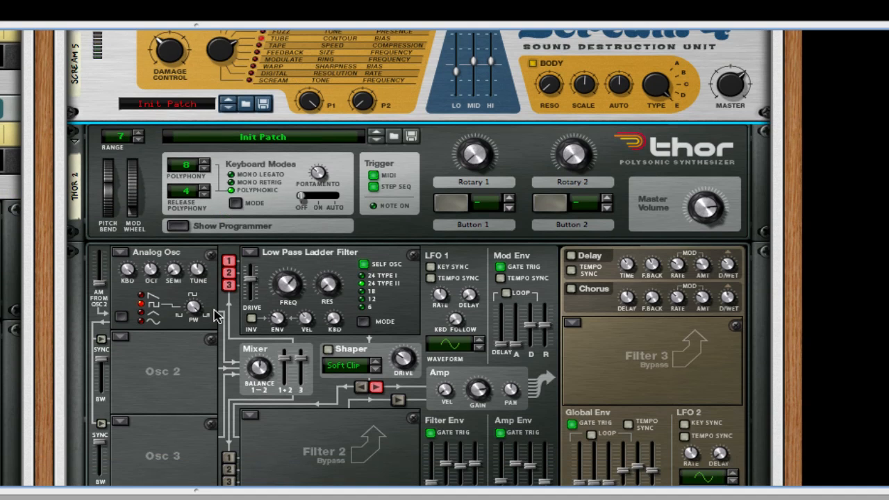
pyautogui.scroll(-1, 219, 316)
pyautogui.click(132, 331)
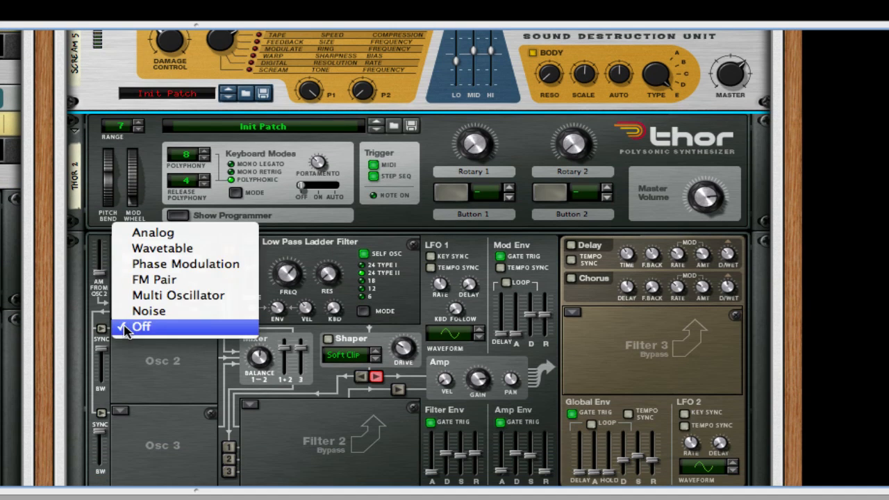
pyautogui.click(185, 236)
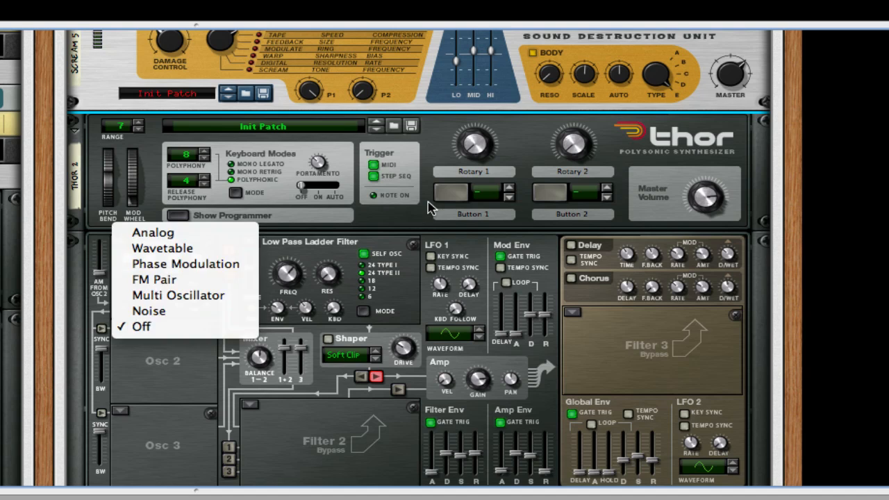
pyautogui.click(122, 245)
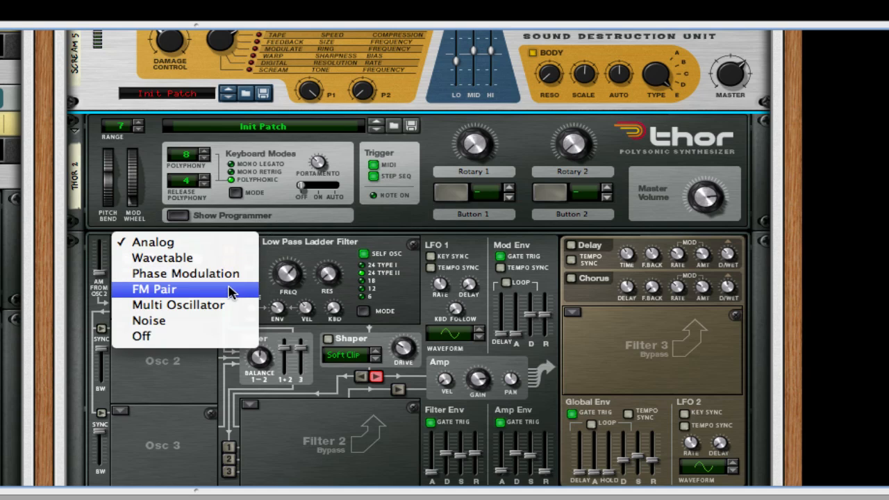
pyautogui.click(220, 310)
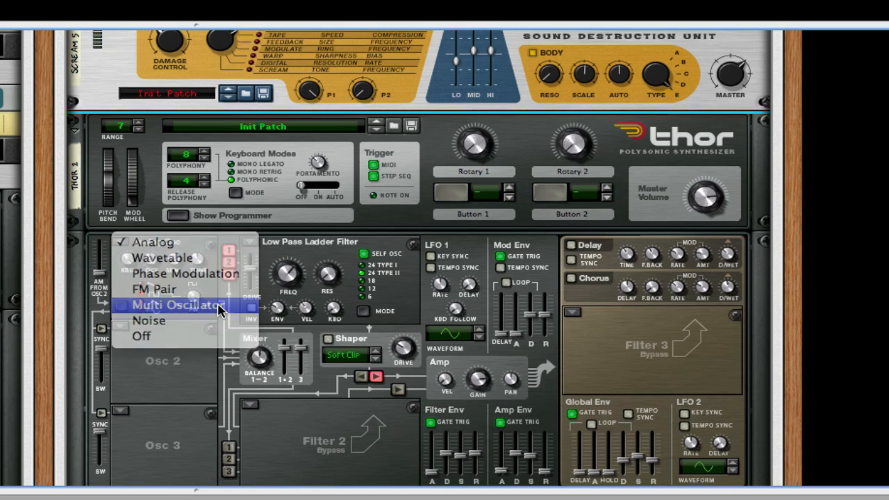
pyautogui.click(122, 242)
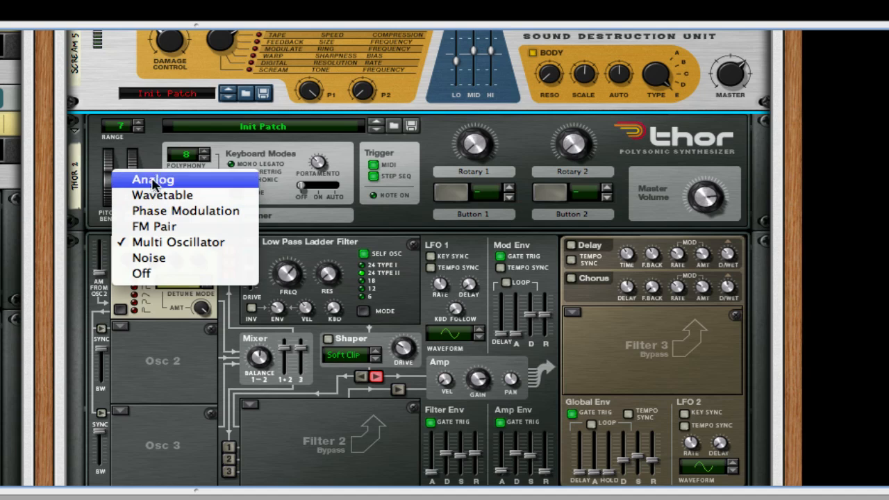
# Step: Load a Multi Oscillator into Thor's Osc 2 slot
pyautogui.click(121, 326)
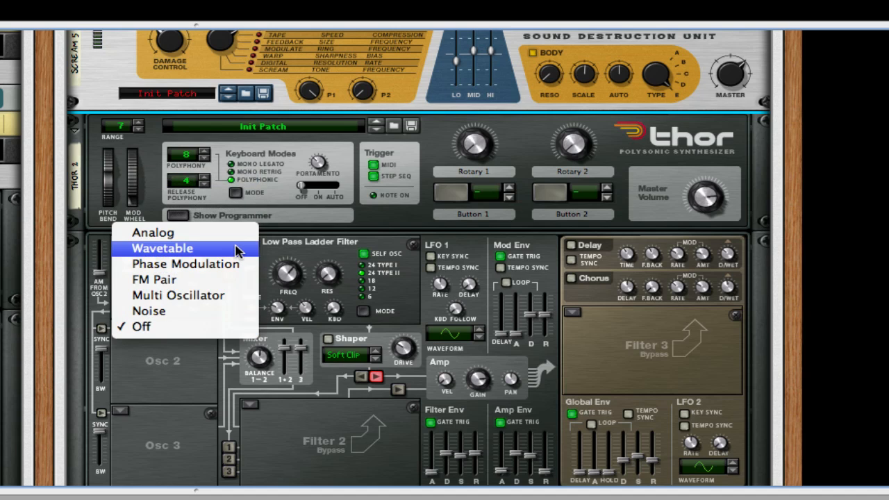
pyautogui.click(223, 295)
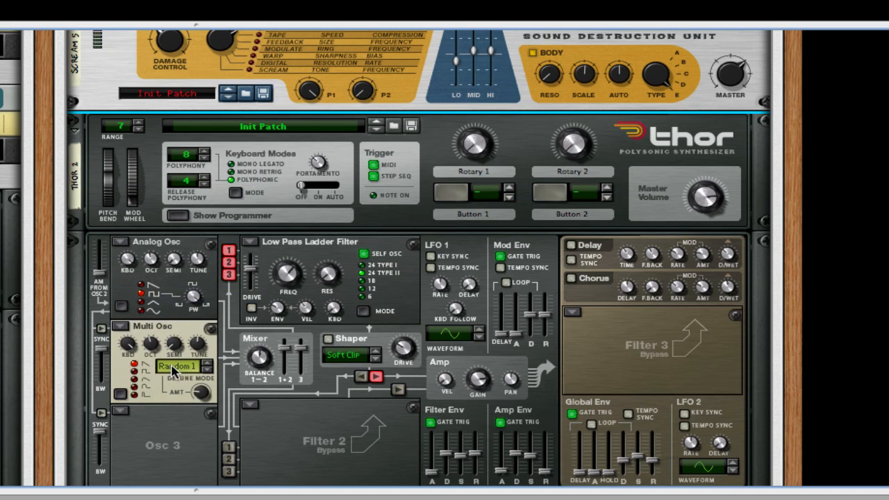
# Step: Raise the Multi Osc's octave, select its Octave detune mode and turn the detune amount up fully
pyautogui.moveTo(151, 345); pyautogui.dragTo(153, 336)
pyautogui.click(164, 366)
pyautogui.click(236, 475)
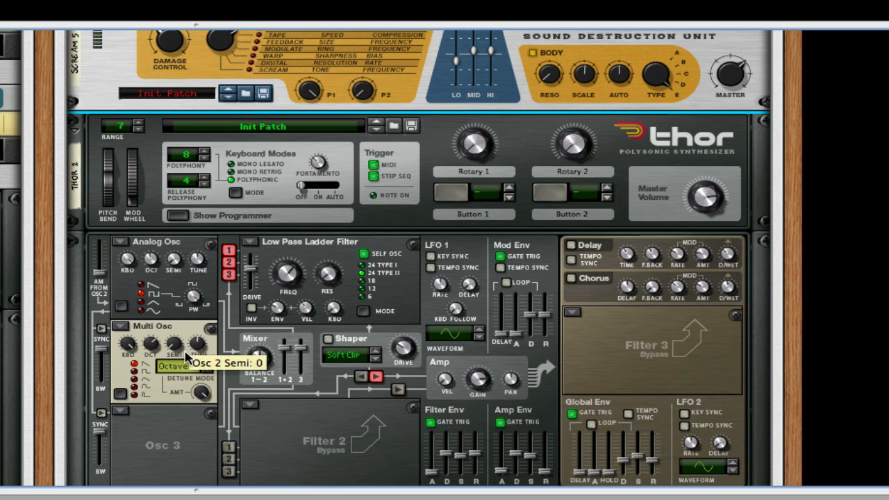
# Step: Solo the Unison 5 channel on Line Mixer 2 and fine-tune the octave of Thor's Multi Osc
pyautogui.scroll(10, 434, 394)
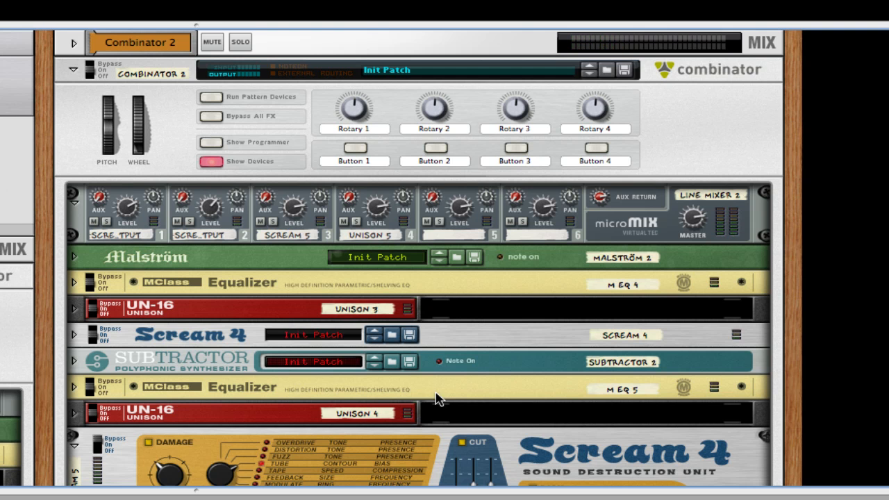
pyautogui.click(359, 222)
pyautogui.scroll(-10, 495, 301)
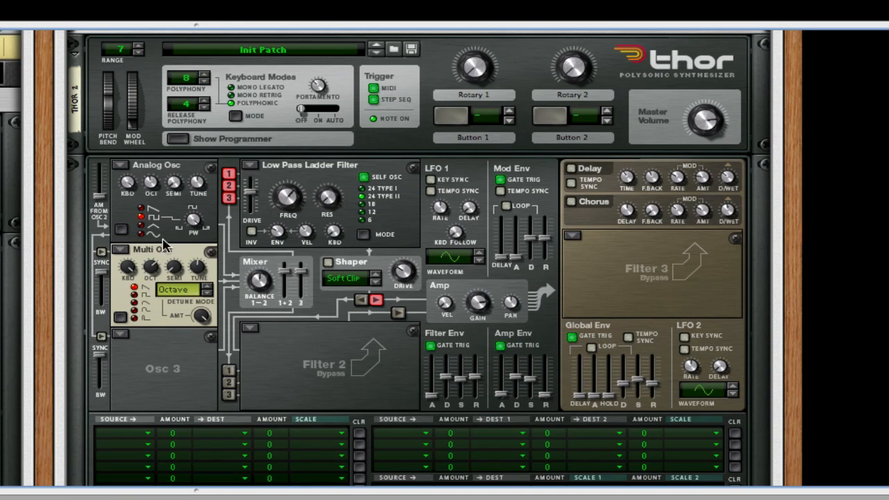
pyautogui.click(158, 267)
pyautogui.moveTo(159, 267); pyautogui.dragTo(158, 262)
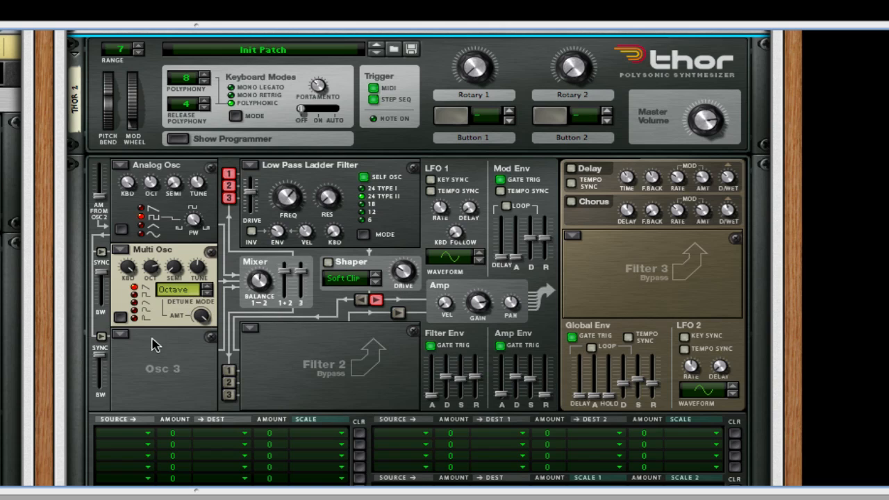
# Step: Load an Analog oscillator into Thor's Osc 3 slot
pyautogui.click(121, 336)
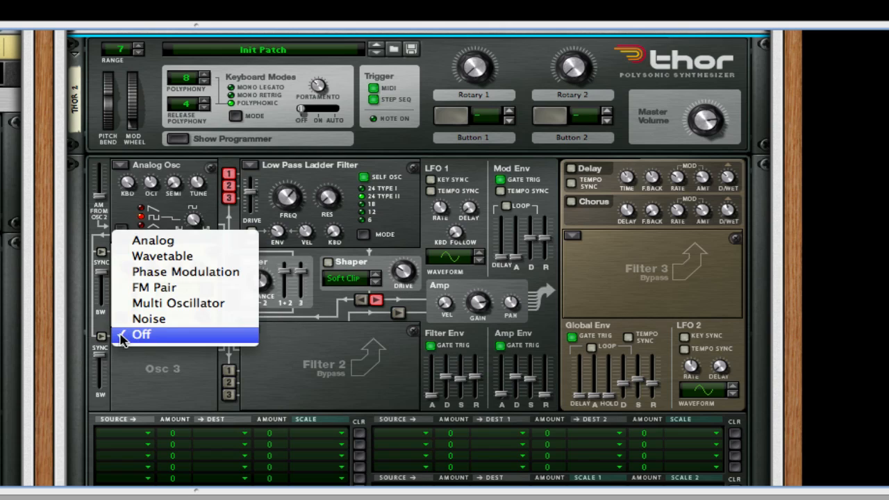
pyautogui.click(193, 240)
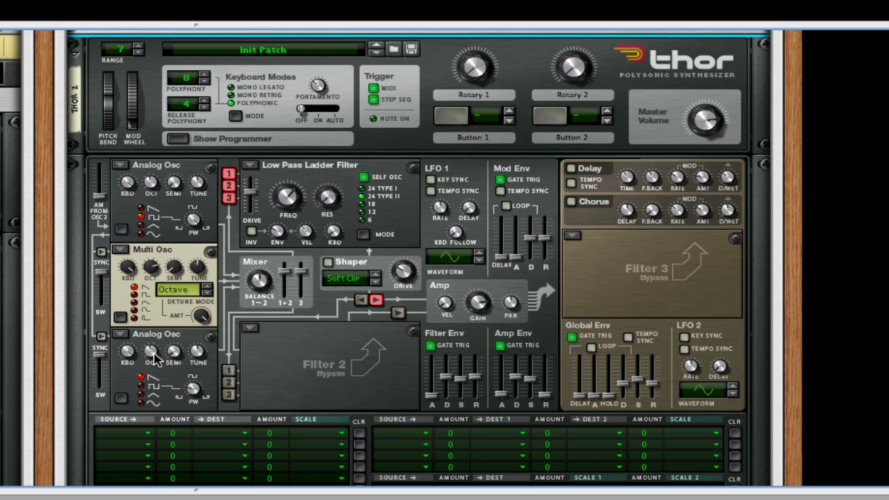
pyautogui.moveTo(154, 350)
pyautogui.moveTo(199, 354)
# Step: Turn off Thor's Filter 1 and raise the amp envelope's attack, decay and sustain, with the decay at 4.35 s
pyautogui.click(250, 166)
pyautogui.click(300, 231)
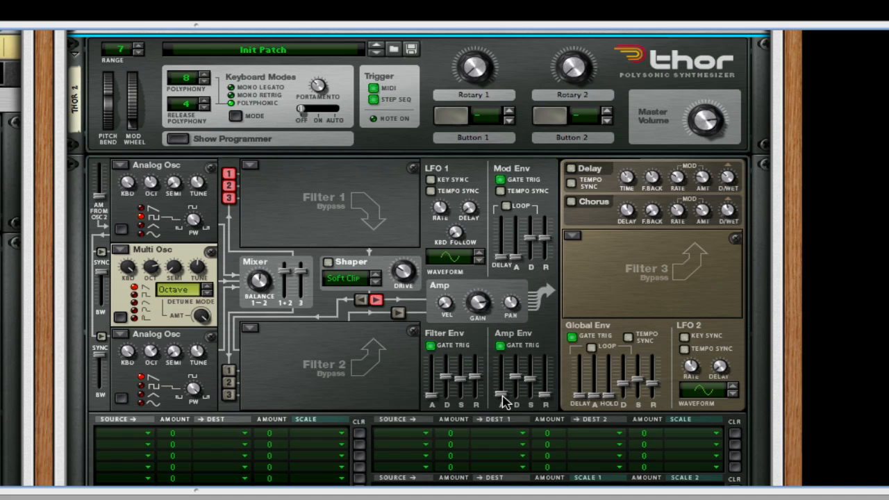
pyautogui.moveTo(501, 393); pyautogui.dragTo(524, 307)
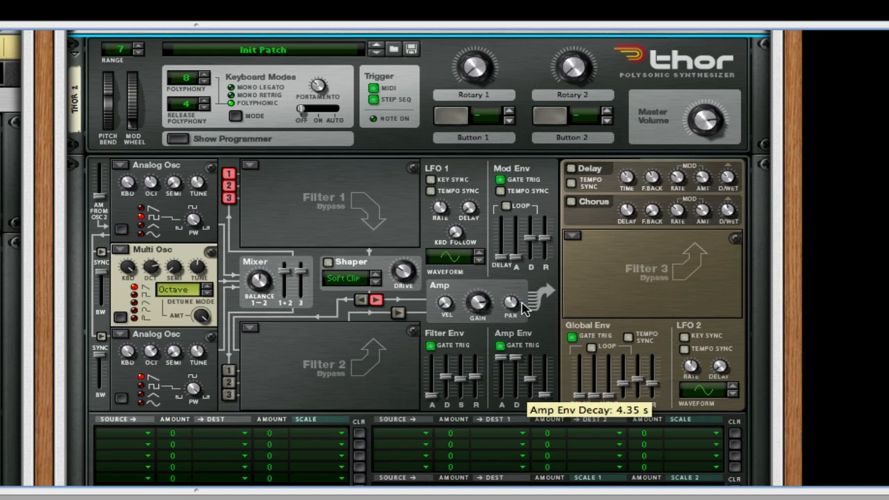
pyautogui.moveTo(532, 371); pyautogui.dragTo(531, 356)
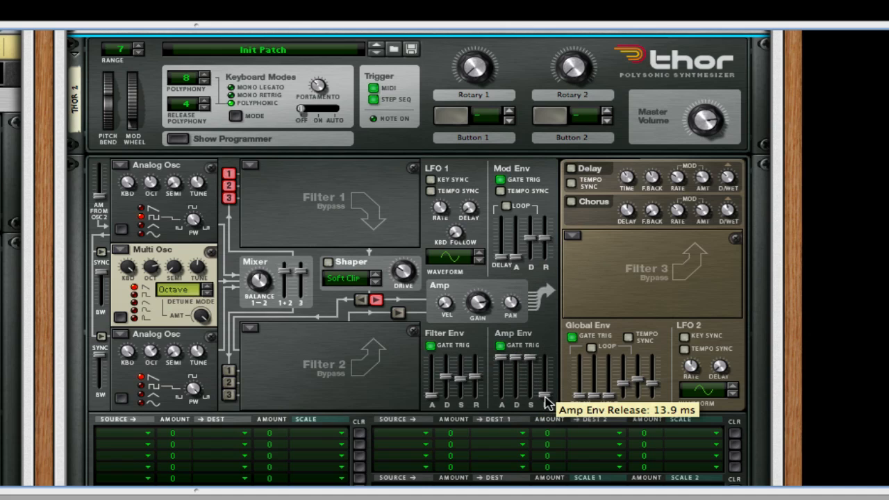
# Step: Set Unison 5 to 4 voices with a detune of 24 and adjust its dry/wet mix
pyautogui.scroll(-5, 623, 358)
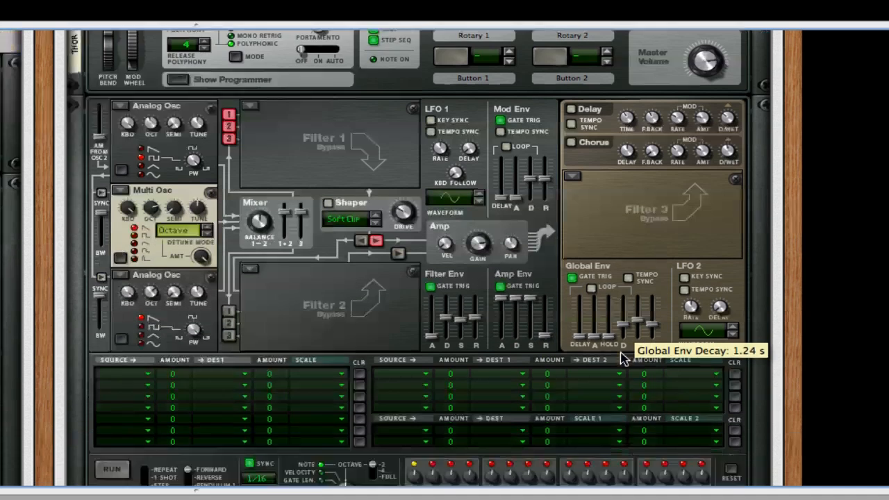
pyautogui.scroll(-3, 284, 288)
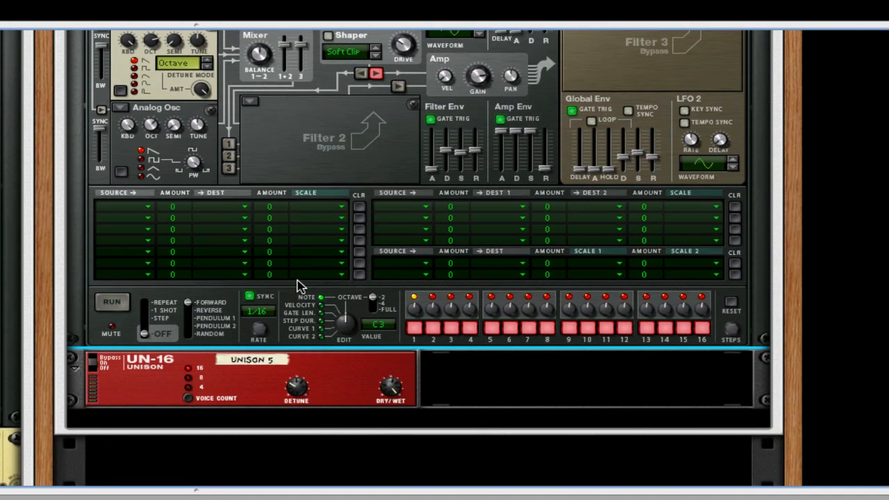
pyautogui.click(189, 388)
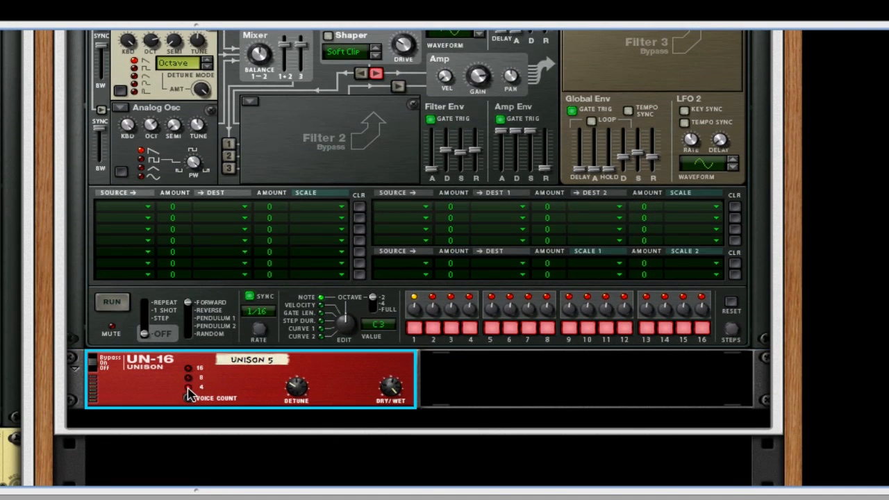
pyautogui.moveTo(399, 424); pyautogui.dragTo(398, 438)
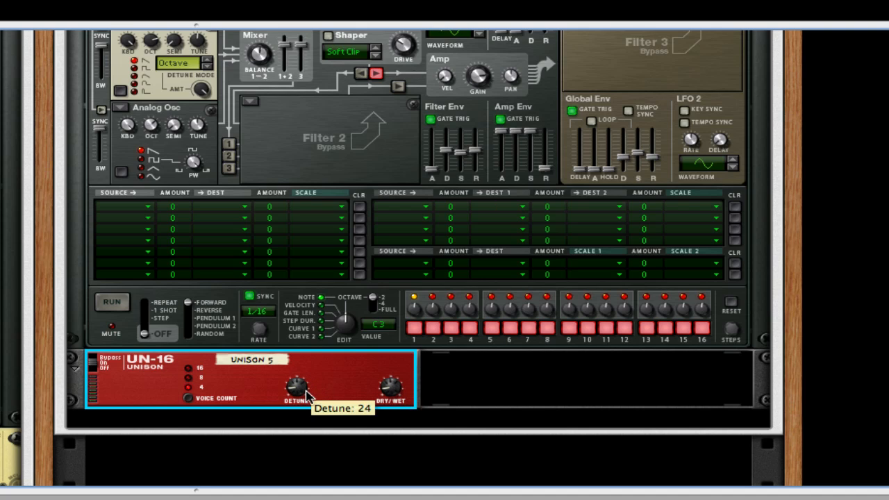
# Step: Add an MClass Equalizer and a Scream 4 distortion unit below Unison 5 in the Combinator
pyautogui.rightClick(358, 374)
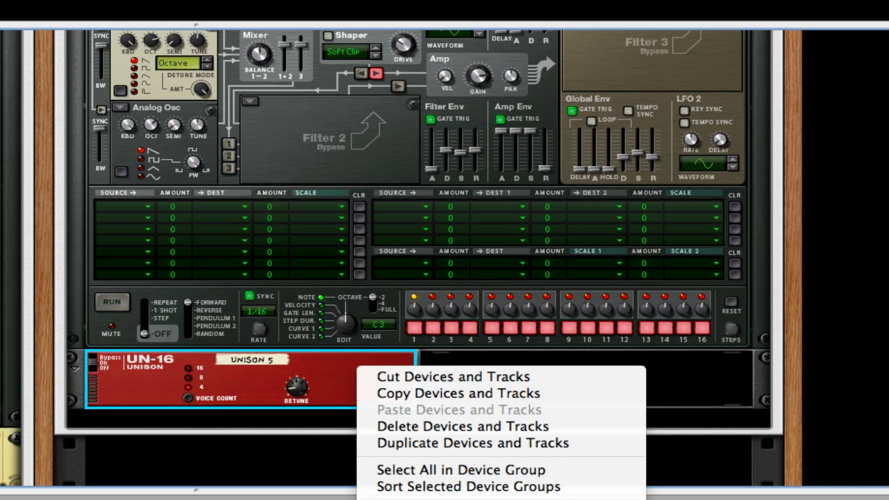
pyautogui.click(500, 498)
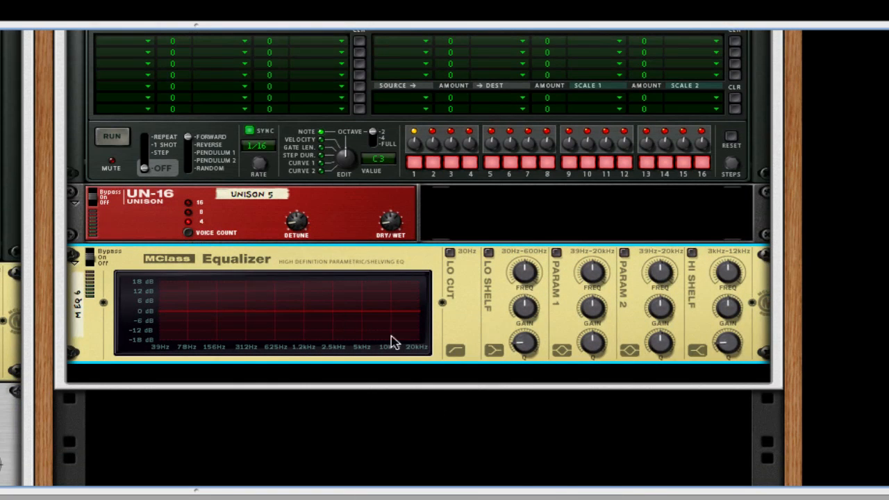
pyautogui.rightClick(451, 276)
pyautogui.moveTo(616, 470)
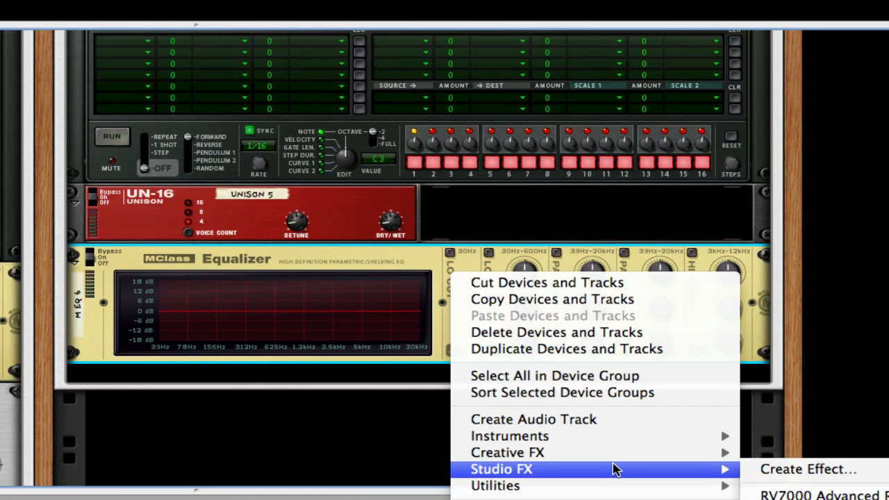
pyautogui.moveTo(646, 454)
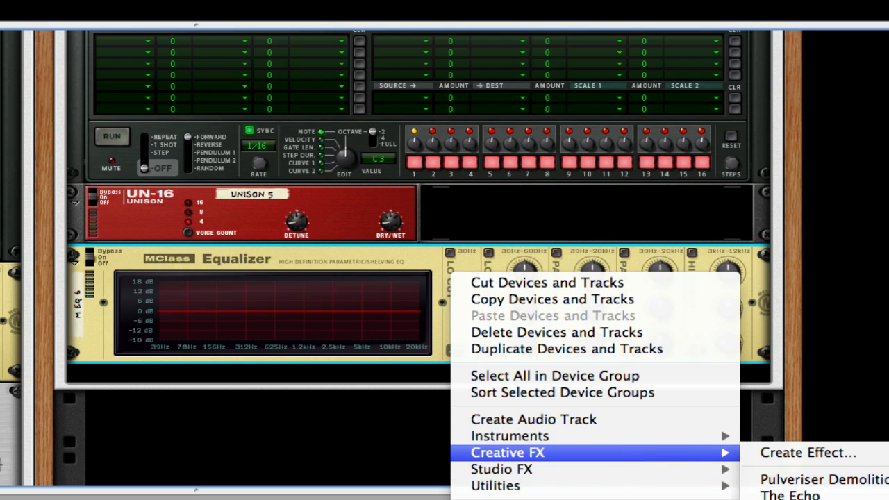
pyautogui.click(785, 498)
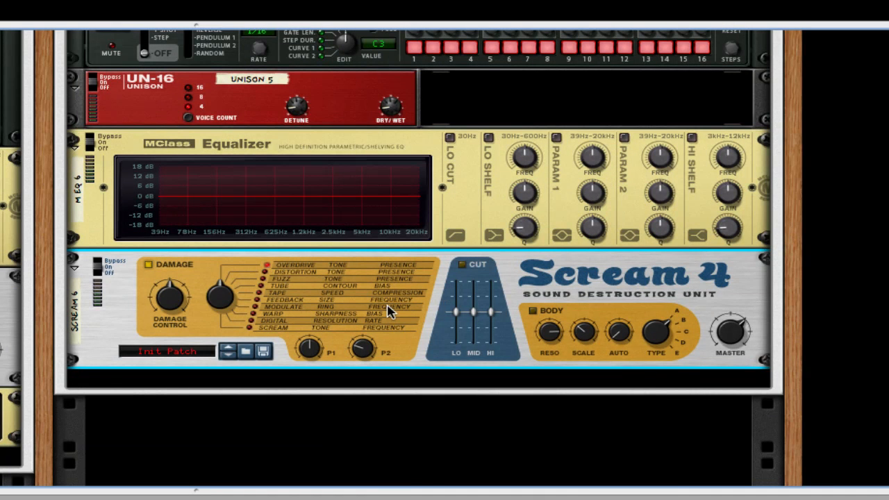
# Step: Add an MClass Maximizer below the new Scream 4 unit
pyautogui.rightClick(389, 311)
pyautogui.moveTo(568, 497)
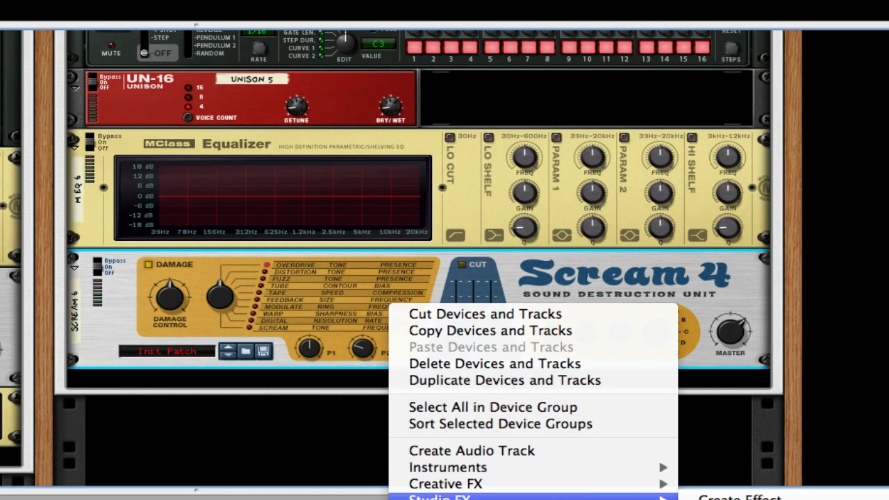
pyautogui.click(742, 499)
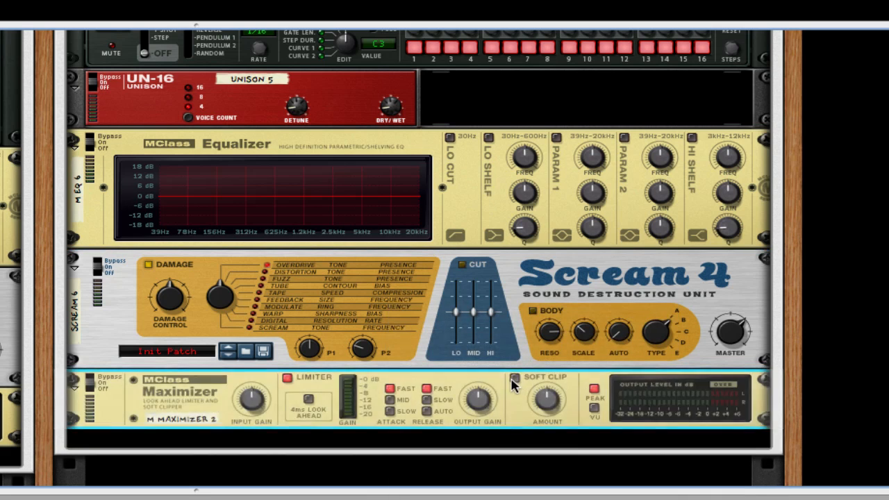
# Step: Enable the equalizer's Lo Cut and Lo Shelf, setting the shelf to 105.9 Hz with minimum gain and Q
pyautogui.scroll(4, 511, 380)
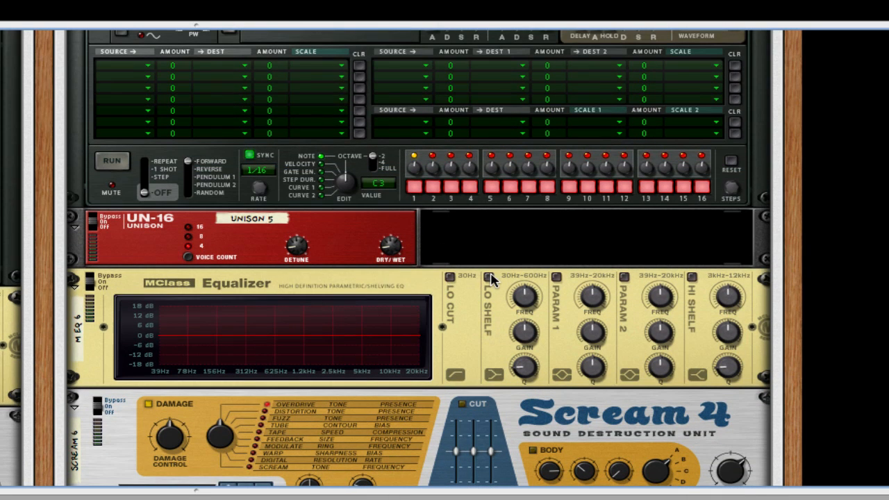
pyautogui.click(489, 278)
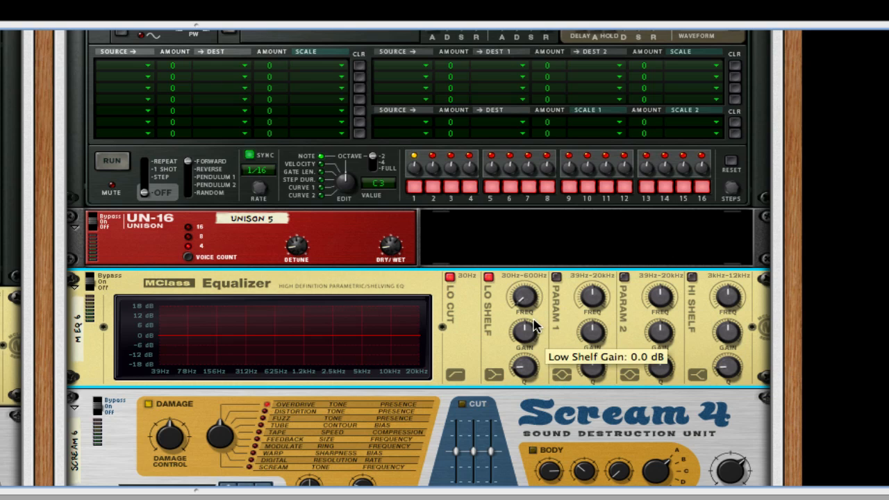
pyautogui.moveTo(533, 334); pyautogui.dragTo(524, 437)
pyautogui.moveTo(524, 295); pyautogui.dragTo(526, 279)
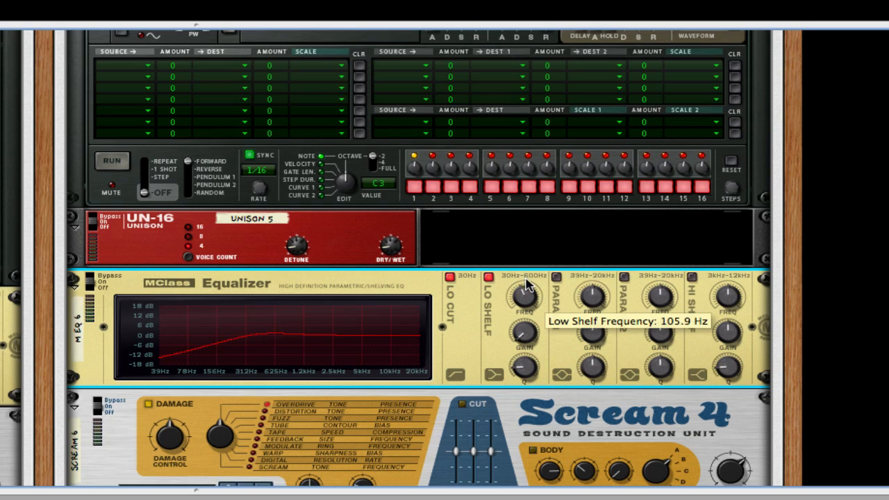
pyautogui.moveTo(531, 373); pyautogui.dragTo(532, 380)
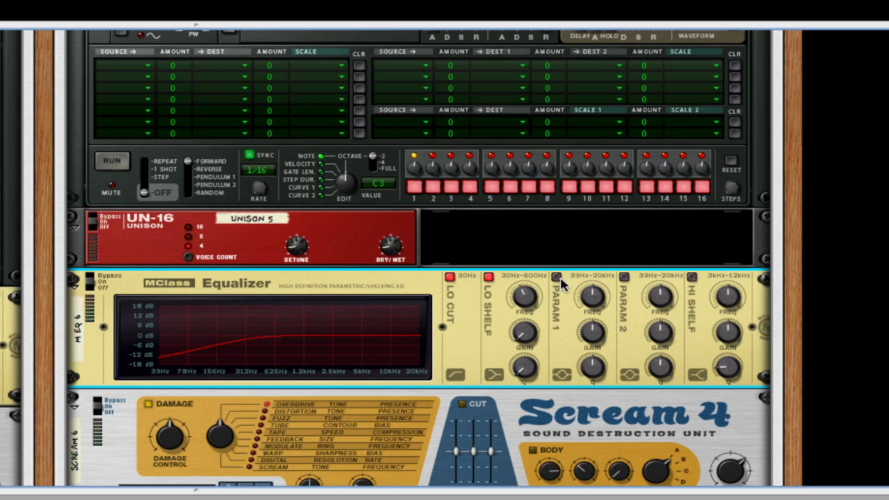
# Step: Enable both parametric bands as deep, narrow notches, with band 1's Q at 32.0 and band 2's frequency at 2.856 kHz
pyautogui.click(557, 277)
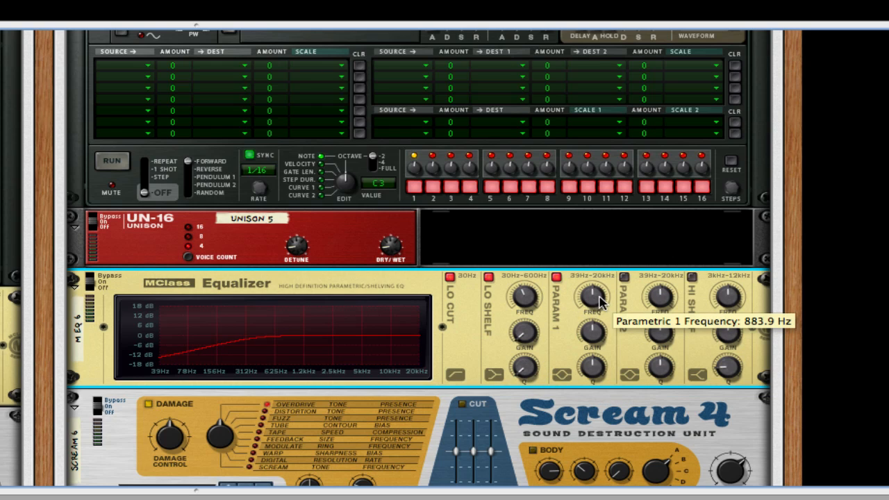
pyautogui.moveTo(599, 297); pyautogui.dragTo(606, 234)
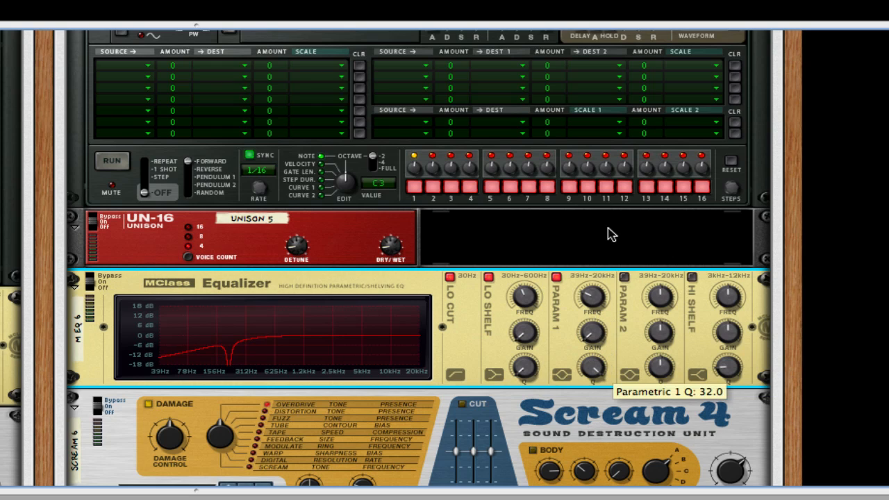
pyautogui.click(623, 280)
pyautogui.moveTo(659, 295)
pyautogui.mouseDown()
pyautogui.moveTo(660, 281)
pyautogui.moveTo(658, 292)
pyautogui.mouseUp()
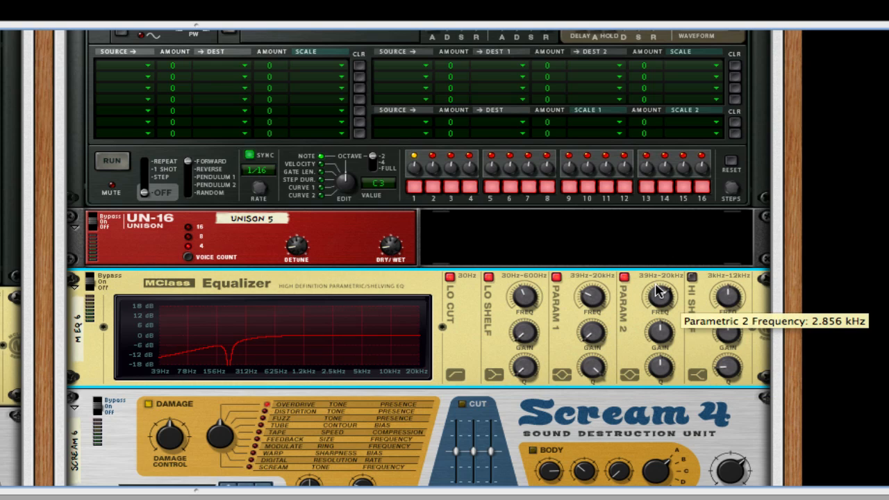
pyautogui.moveTo(659, 332); pyautogui.dragTo(700, 260)
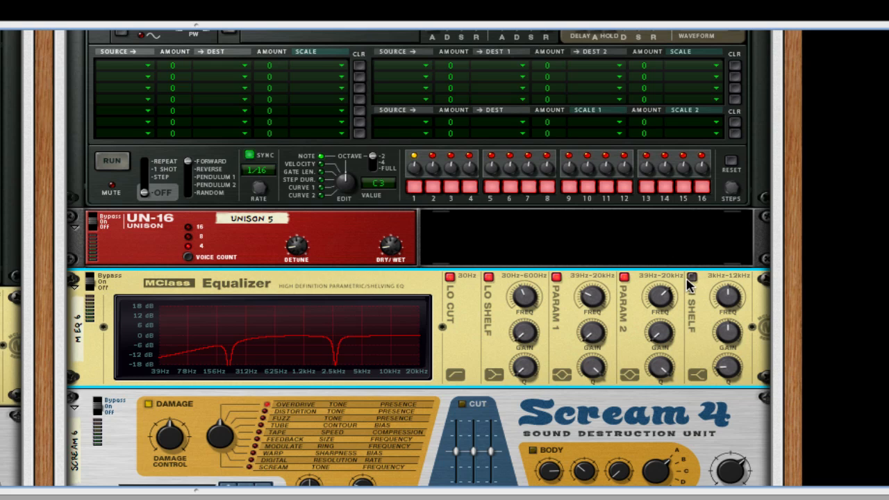
# Step: Set Scream 6's damage type to Tape and enable its Cut section with Lo lowered, Mid at 7 and Hi slightly raised
pyautogui.scroll(-3, 764, 327)
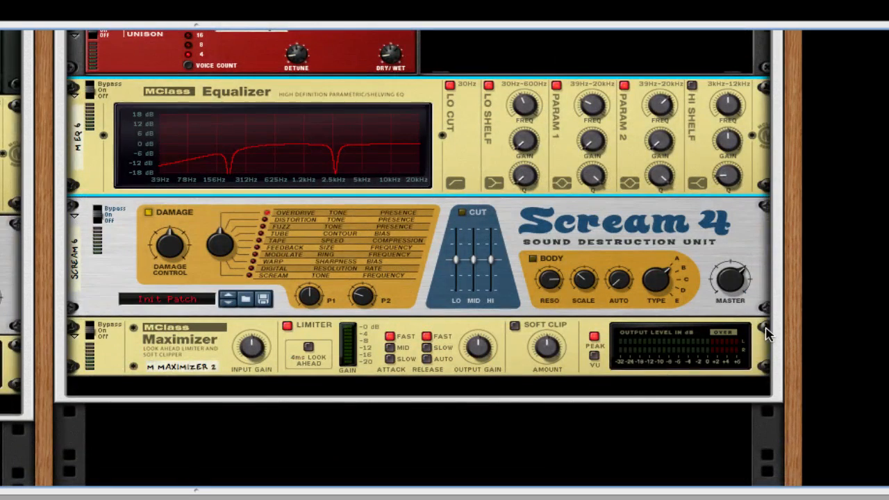
pyautogui.moveTo(218, 246); pyautogui.dragTo(222, 238)
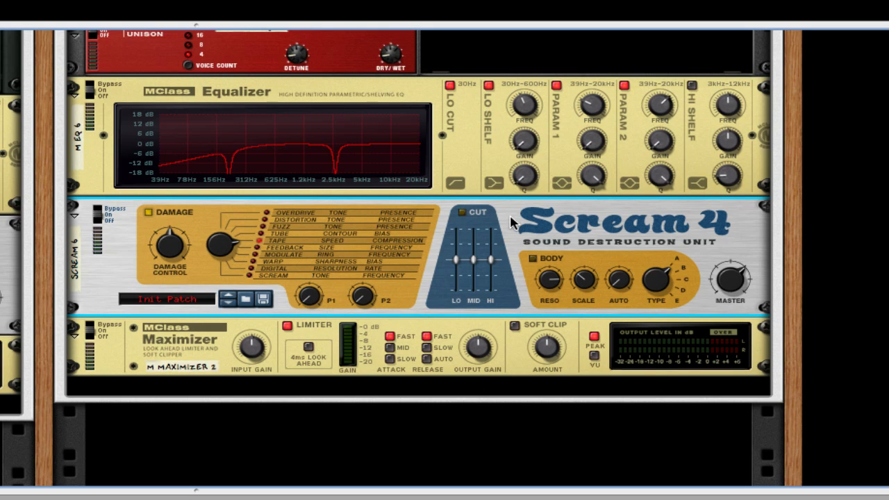
pyautogui.click(464, 220)
pyautogui.moveTo(456, 261); pyautogui.dragTo(456, 268)
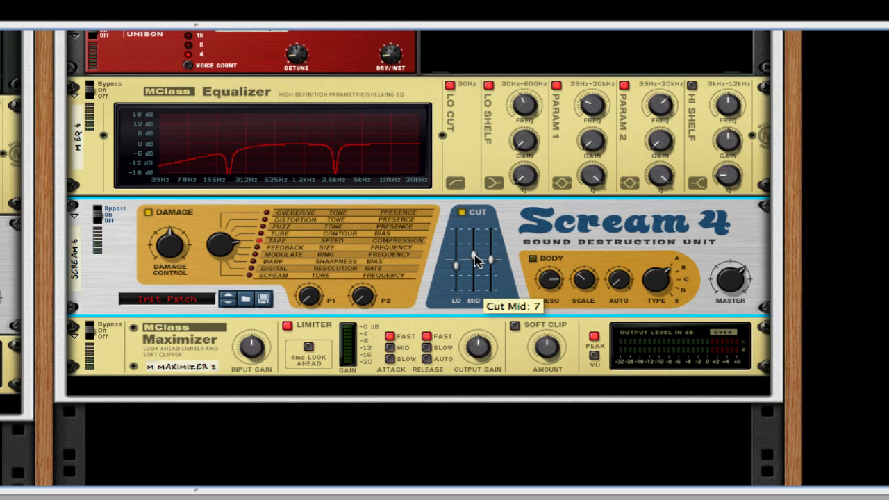
pyautogui.moveTo(490, 256); pyautogui.dragTo(490, 254)
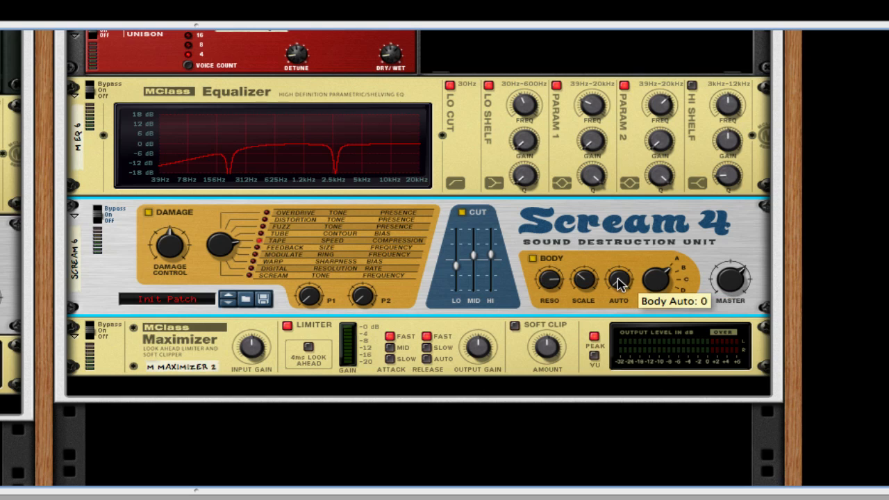
# Step: Enable Scream 6's Body section with type E, minimum resonance and mid-level scale and auto, and raise P2 fully and P1 to 127
pyautogui.moveTo(620, 266); pyautogui.dragTo(544, 401)
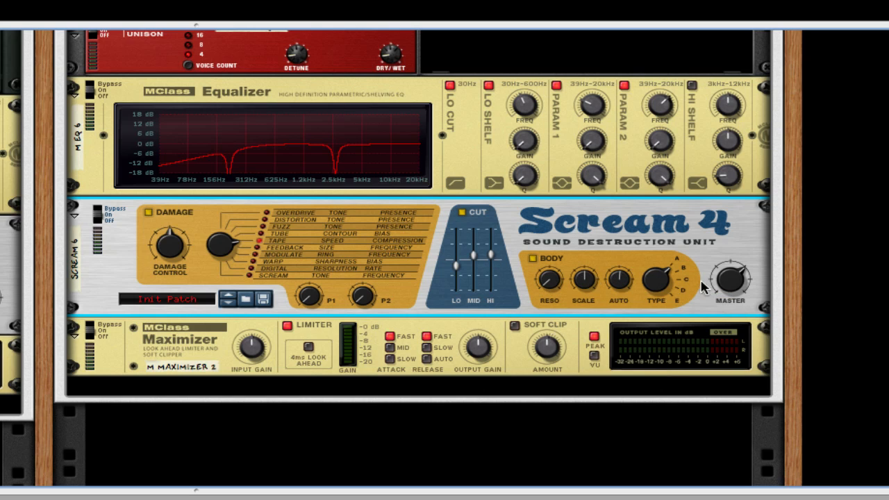
pyautogui.moveTo(651, 277); pyautogui.dragTo(653, 89)
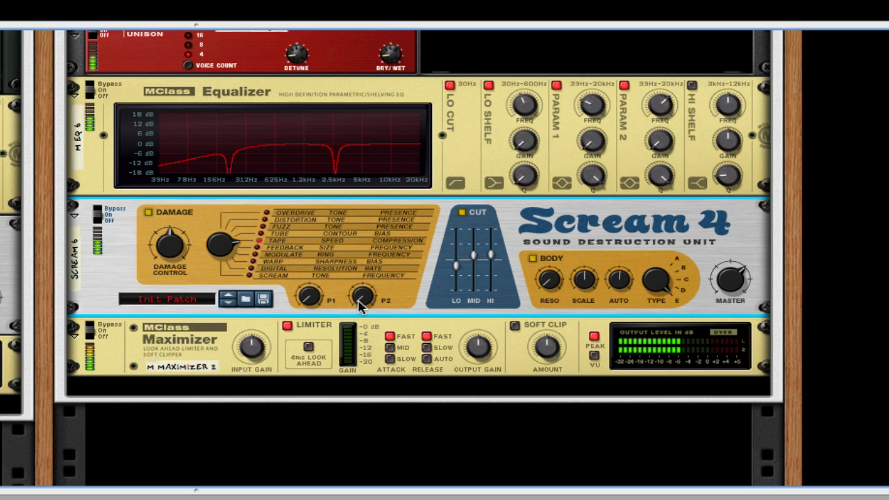
pyautogui.moveTo(357, 300); pyautogui.dragTo(367, 221)
pyautogui.moveTo(298, 292); pyautogui.dragTo(318, 215)
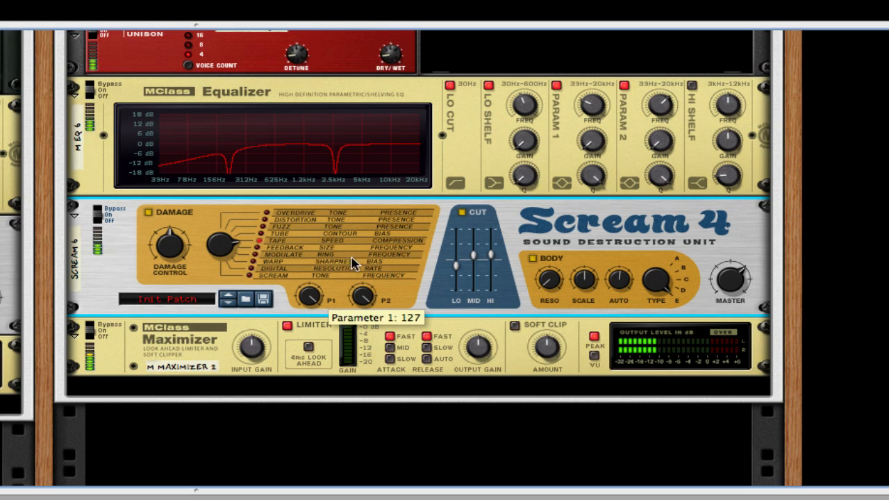
# Step: Return Scream 6's P2 to maximum after a downward sweep and lower its damage control below the midpoint
pyautogui.moveTo(363, 295); pyautogui.dragTo(383, 449)
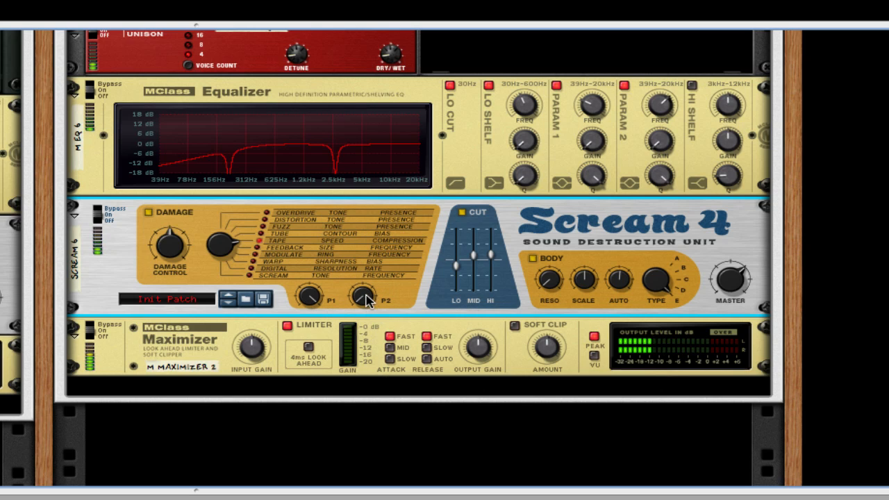
pyautogui.moveTo(366, 300); pyautogui.dragTo(369, 179)
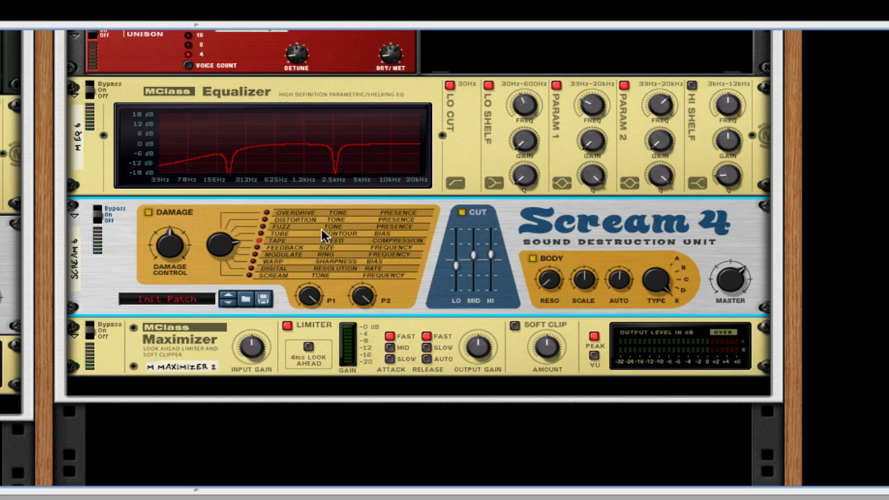
pyautogui.moveTo(168, 247); pyautogui.dragTo(165, 255)
# Step: Enable Maximizer 2's soft clip at amount 127, set release to Auto, and use the 4 ms look ahead with the limiter off
pyautogui.click(514, 327)
pyautogui.moveTo(546, 348); pyautogui.dragTo(575, 152)
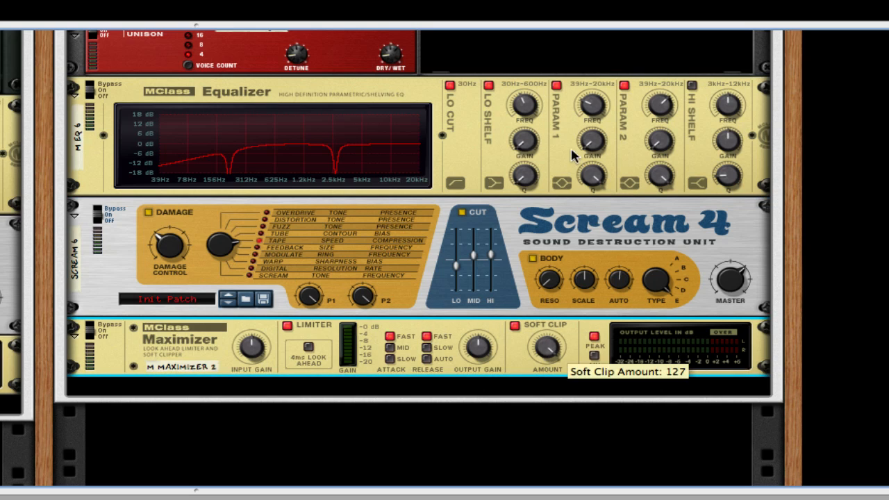
pyautogui.click(427, 358)
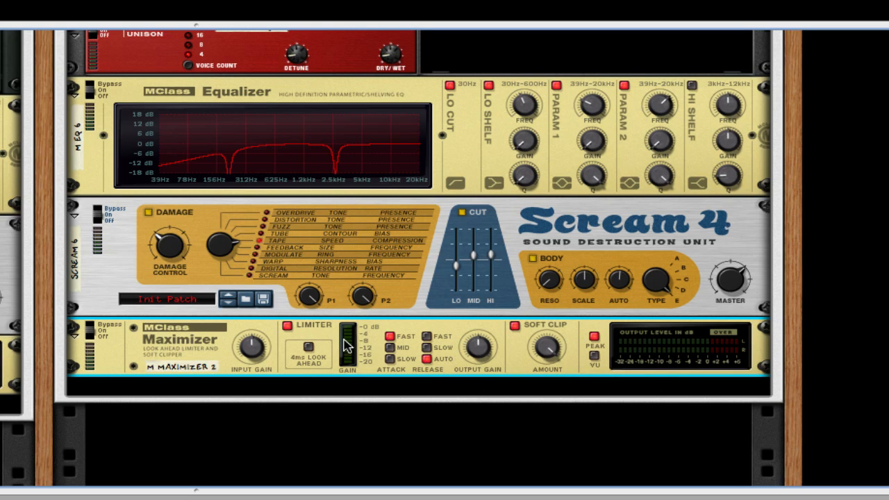
pyautogui.click(287, 326)
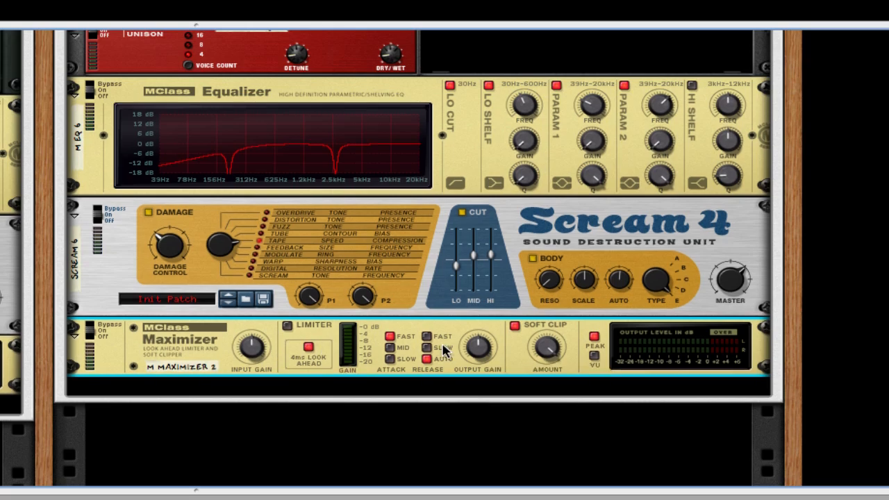
# Step: Switch the solo in Line Mixer 2 from the Maximizer channel 4 to the Scream 5 channel 3
pyautogui.scroll(5, 444, 350)
pyautogui.scroll(10, 445, 351)
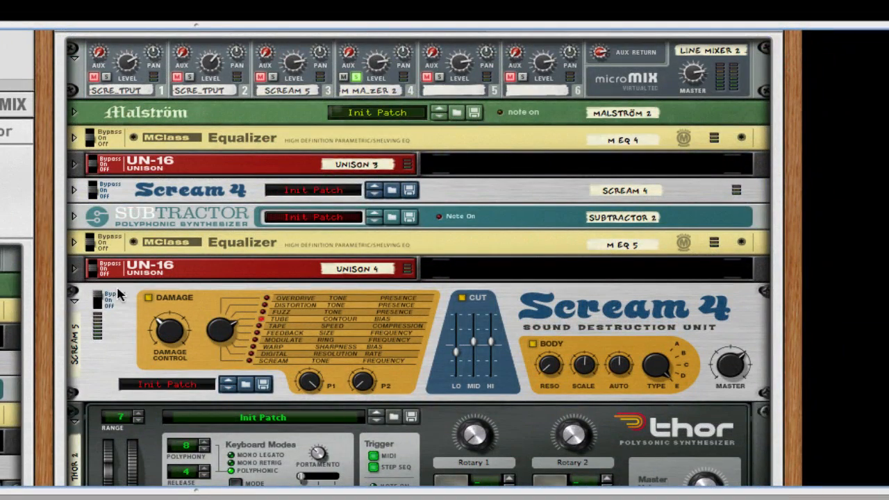
pyautogui.click(97, 300)
pyautogui.click(97, 300)
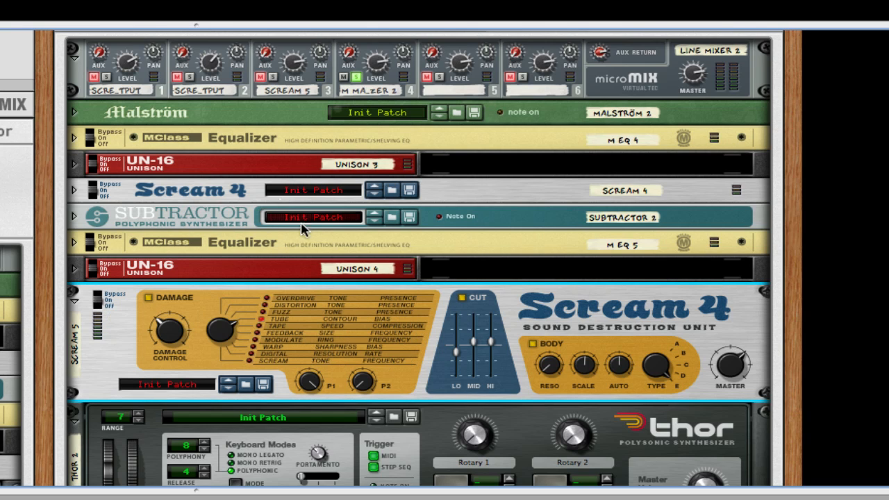
pyautogui.click(273, 76)
pyautogui.click(356, 77)
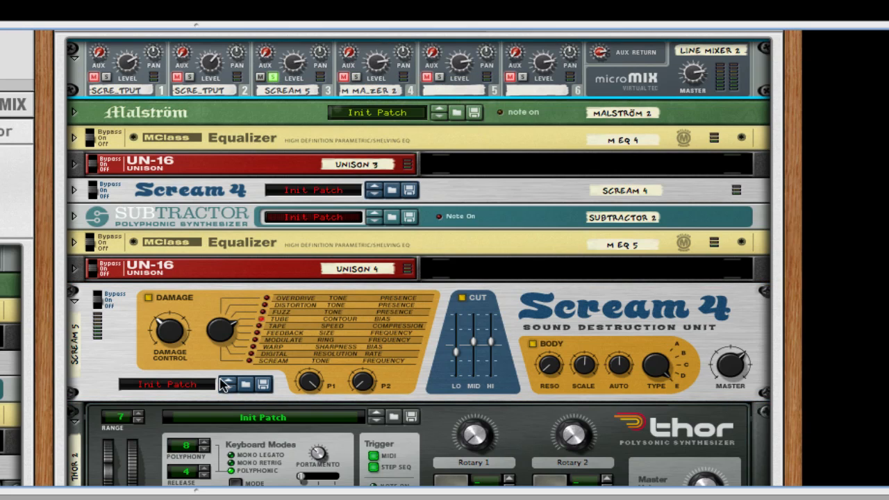
# Step: Set Scream 5's damage control below the midpoint and raise its P1 and P2 to maximum
pyautogui.moveTo(362, 380); pyautogui.dragTo(302, 379)
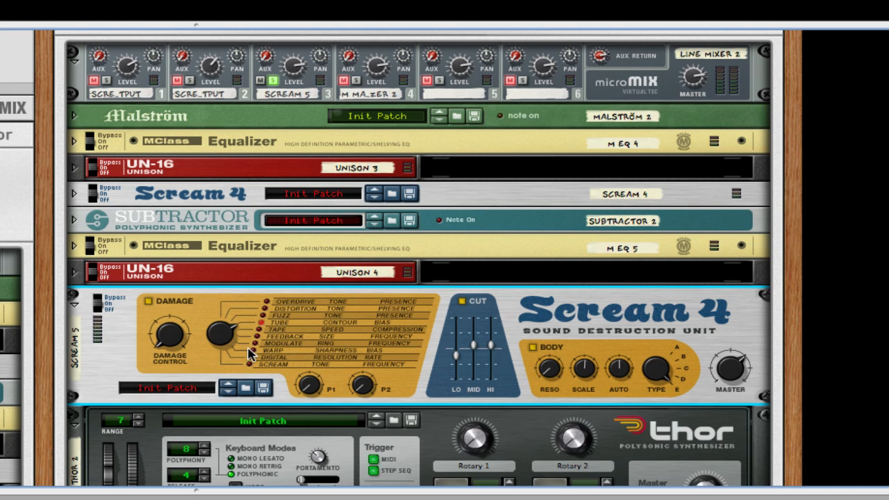
pyautogui.moveTo(179, 333); pyautogui.dragTo(179, 321)
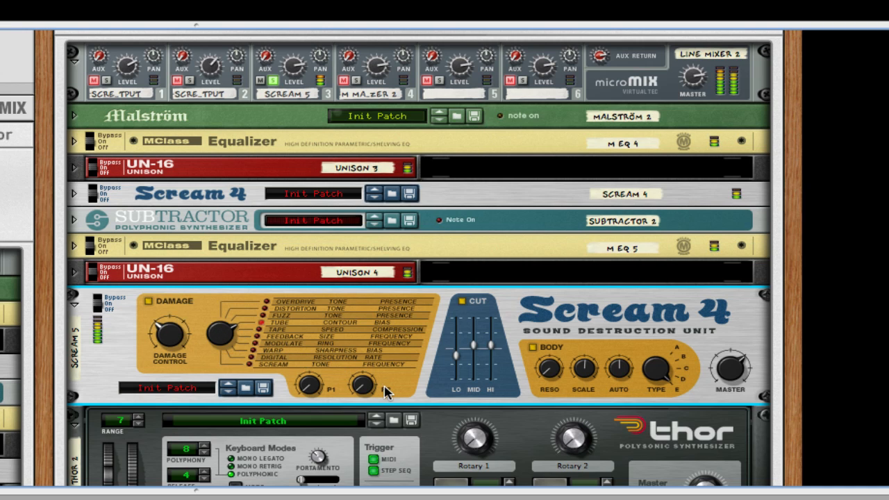
pyautogui.moveTo(309, 397); pyautogui.dragTo(354, 340)
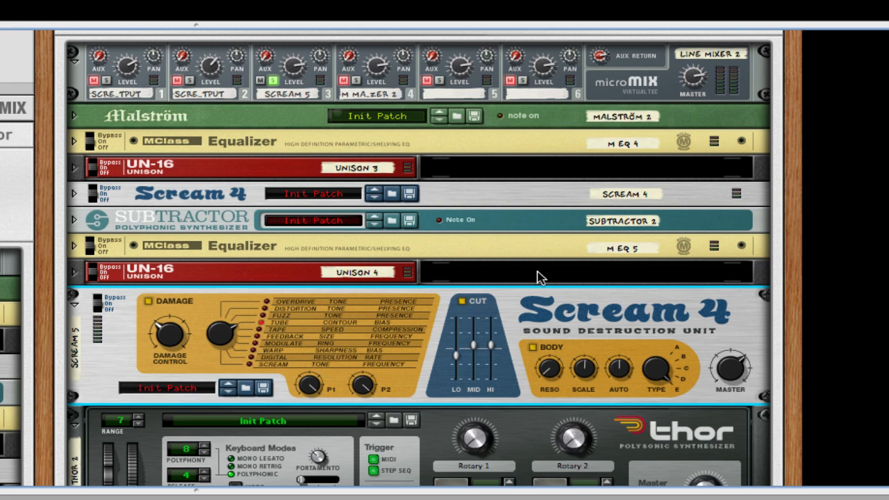
# Step: Hide Thor 2's programmer and fold Thor 2, Unison 5, M EQ 6, Scream 6 and Maximizer 2
pyautogui.scroll(-6, 705, 354)
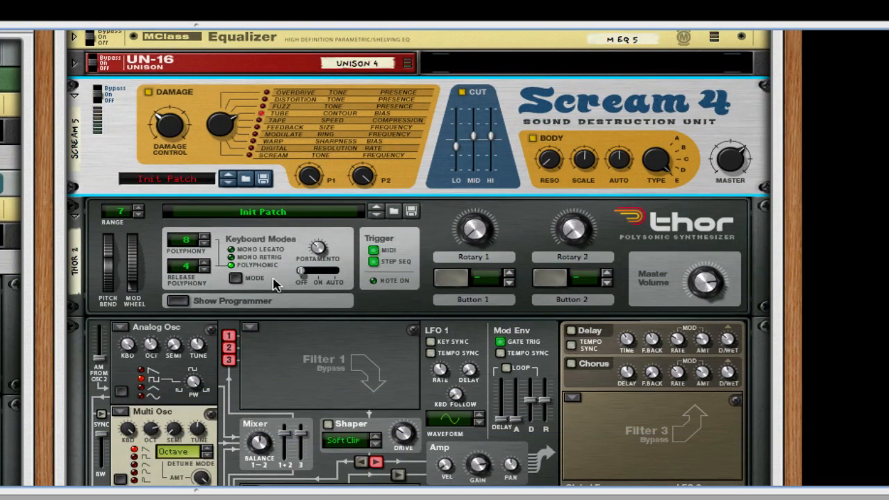
pyautogui.click(178, 301)
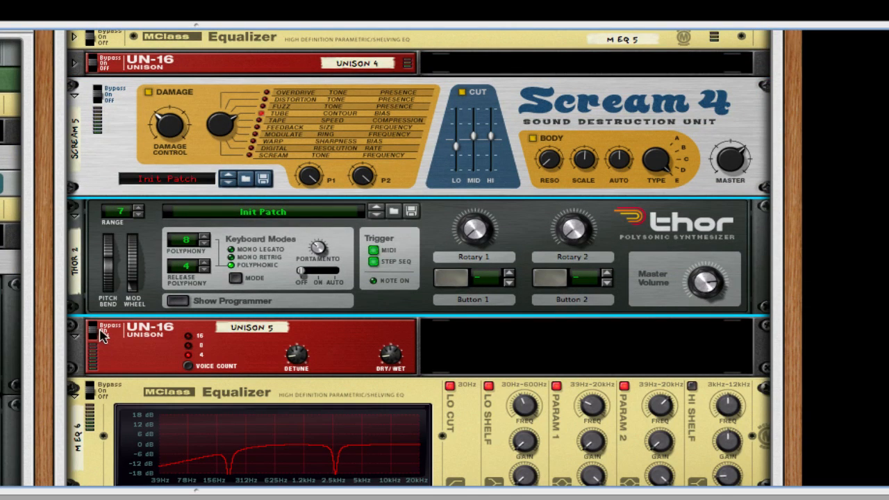
pyautogui.click(76, 334)
pyautogui.click(74, 207)
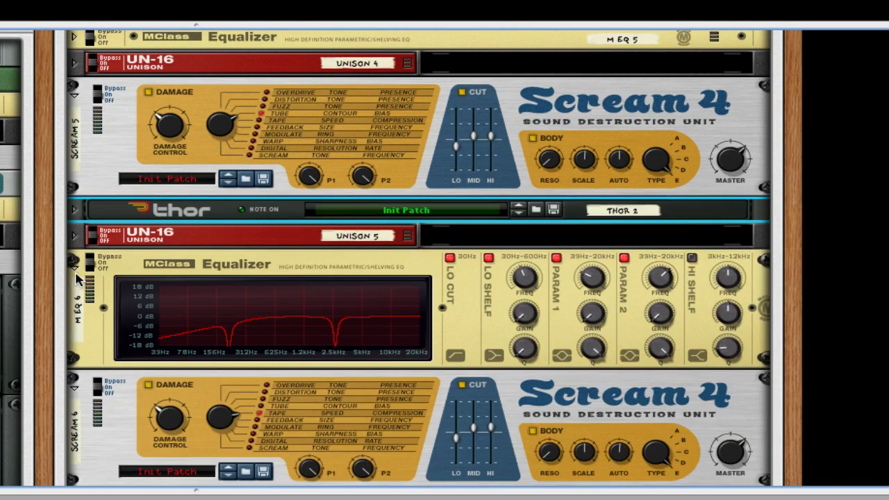
pyautogui.click(74, 262)
pyautogui.click(73, 278)
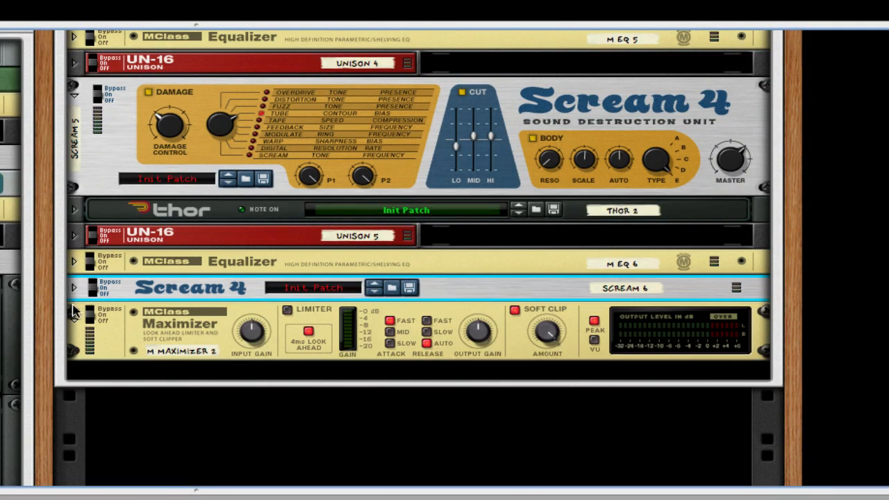
pyautogui.click(75, 313)
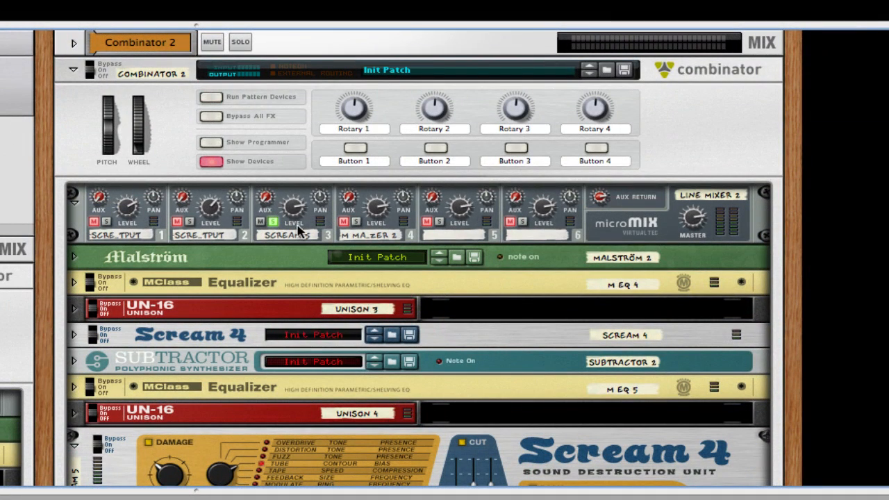
# Step: Unsolo channel 3 in Line Mixer 2, lower its level slightly and set channel 4's level to 100
pyautogui.click(272, 222)
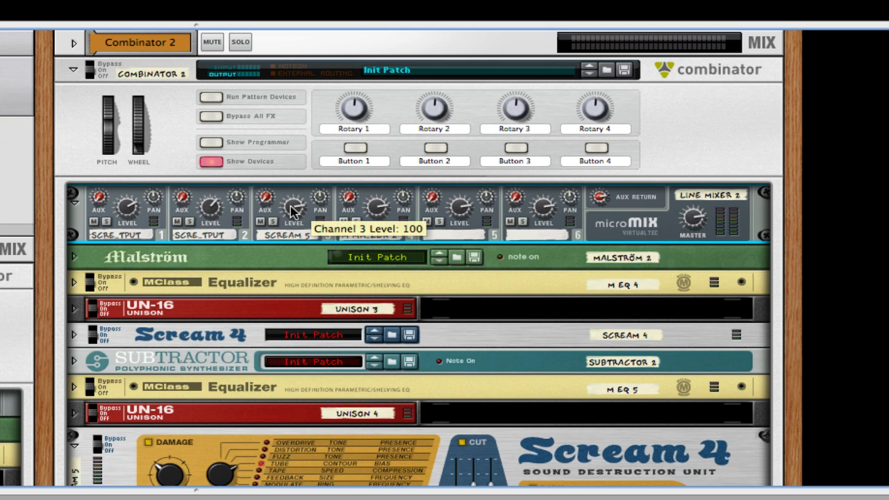
pyautogui.moveTo(291, 208); pyautogui.dragTo(289, 211)
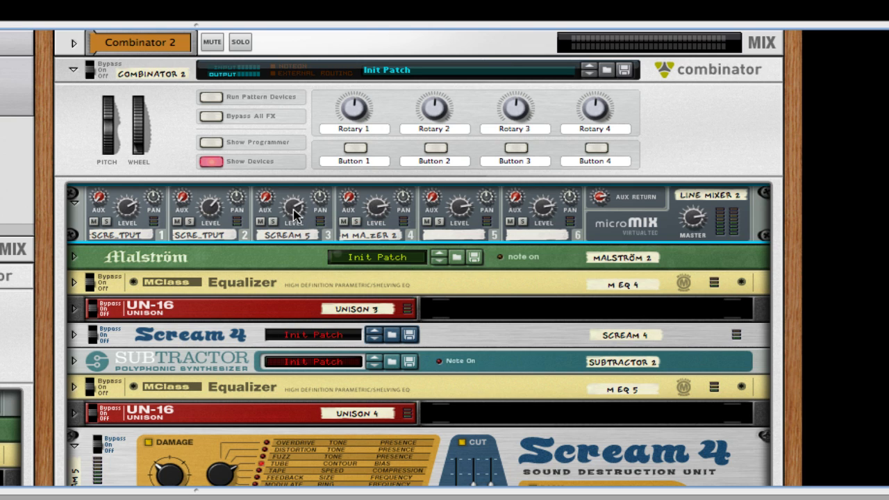
pyautogui.moveTo(293, 211); pyautogui.dragTo(295, 222)
pyautogui.moveTo(375, 210); pyautogui.dragTo(375, 216)
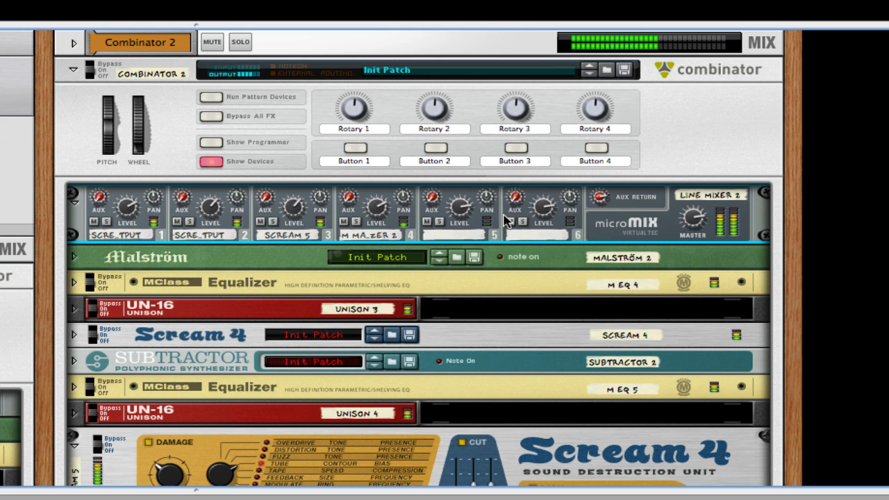
pyautogui.moveTo(375, 209); pyautogui.dragTo(377, 200)
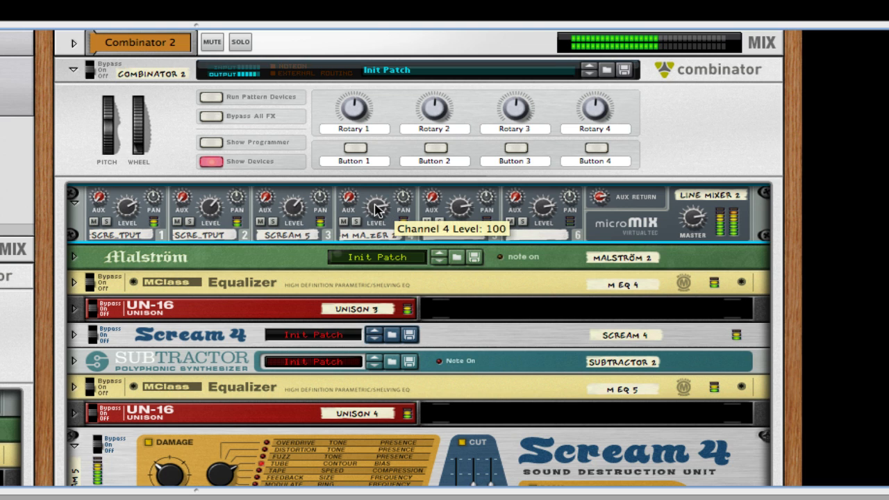
# Step: Unfold Maximizer 2 at the end of the device chain
pyautogui.scroll(-10, 597, 254)
pyautogui.scroll(10, 627, 254)
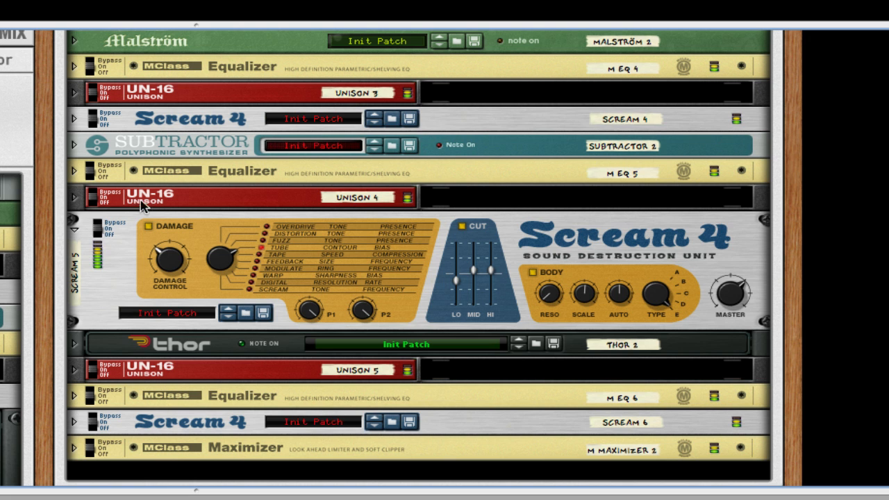
pyautogui.click(194, 444)
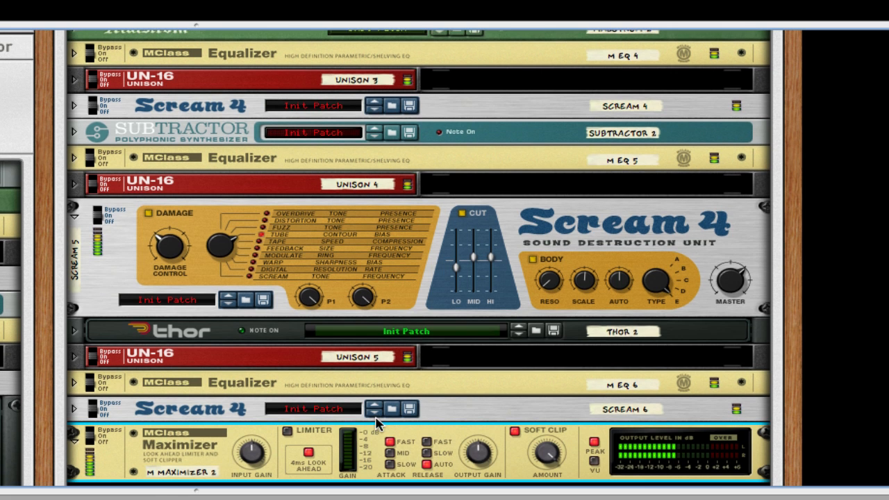
pyautogui.scroll(5, 515, 367)
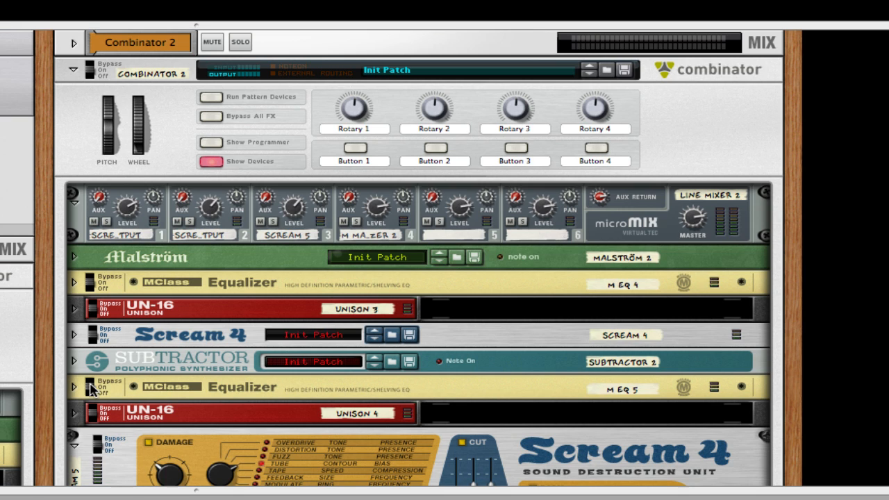
# Step: Set up automation for Combinator 2's pitch wheel and fine-tune the levels of mixer channels 4 and 3 during playback
pyautogui.rightClick(107, 124)
pyautogui.click(141, 135)
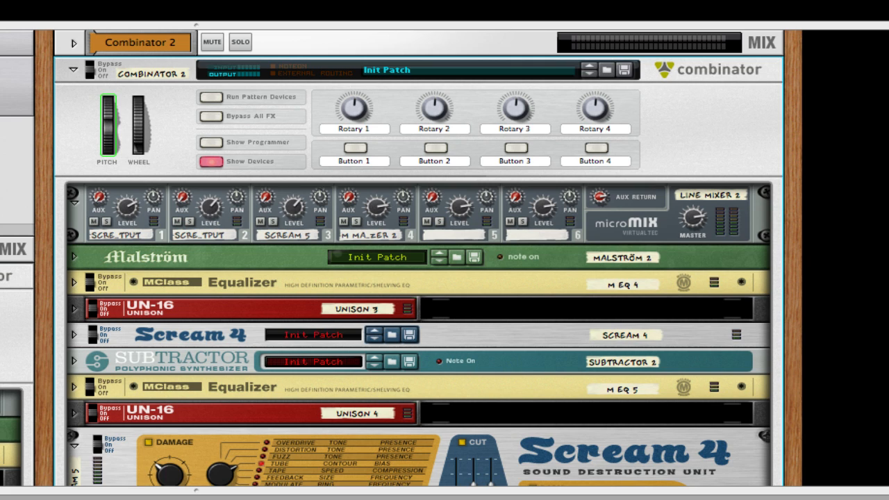
pyautogui.press('space')
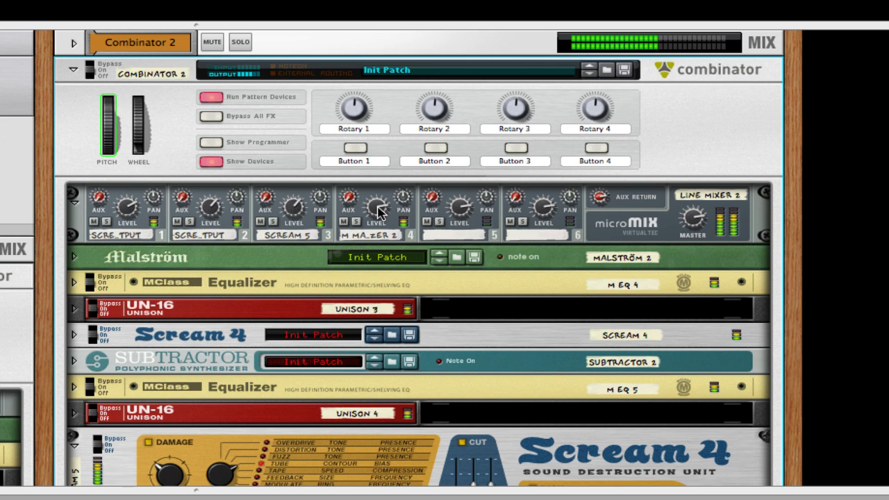
pyautogui.moveTo(377, 207)
pyautogui.mouseDown()
pyautogui.moveTo(379, 217)
pyautogui.moveTo(377, 206)
pyautogui.mouseUp()
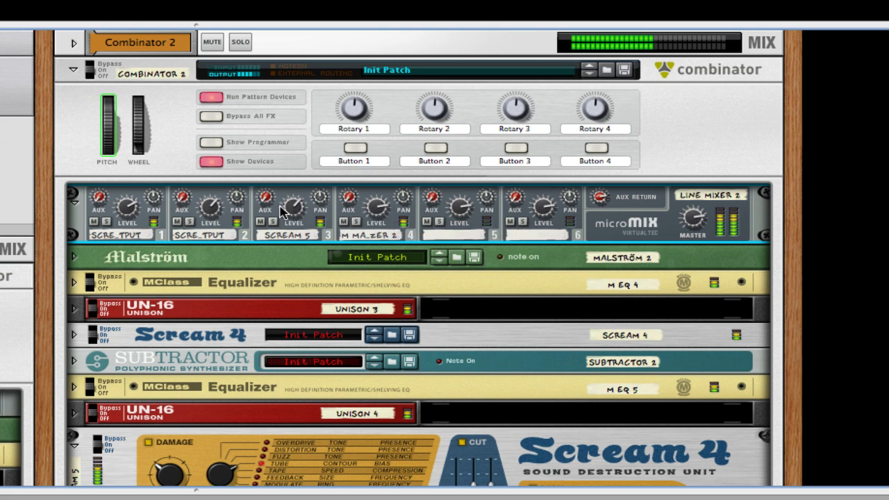
pyautogui.moveTo(295, 209)
pyautogui.mouseDown()
pyautogui.moveTo(294, 201)
pyautogui.moveTo(298, 210)
pyautogui.mouseUp()
# Step: Set up automation for Combinator 1's pitch wheel and play the original Sonic Jet patch briefly
pyautogui.scroll(-8, 496, 268)
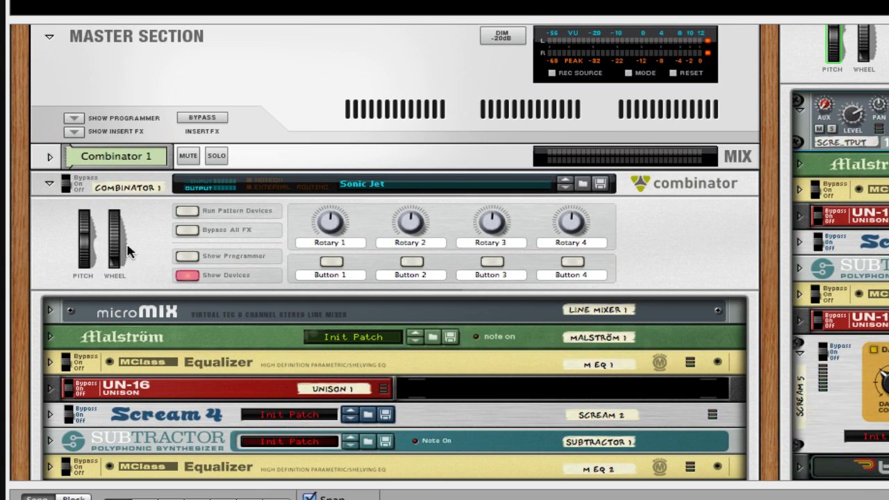
pyautogui.rightClick(84, 242)
pyautogui.click(111, 250)
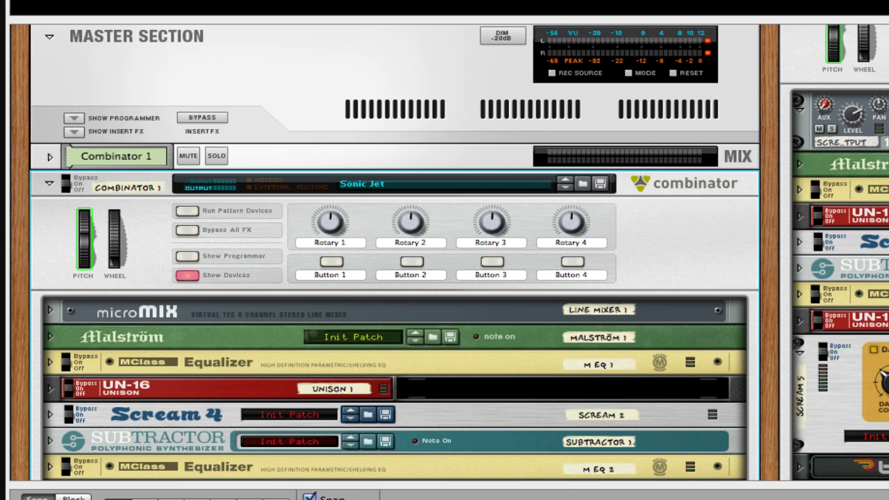
pyautogui.press('space')
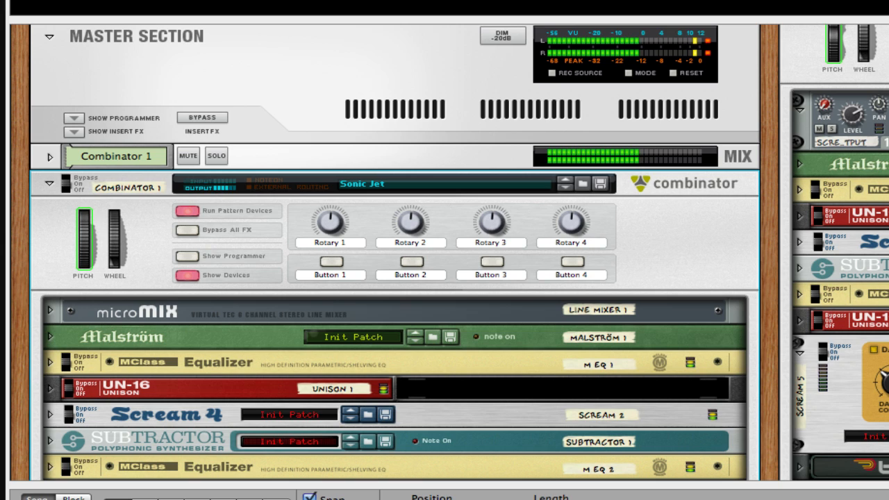
pyautogui.press('space')
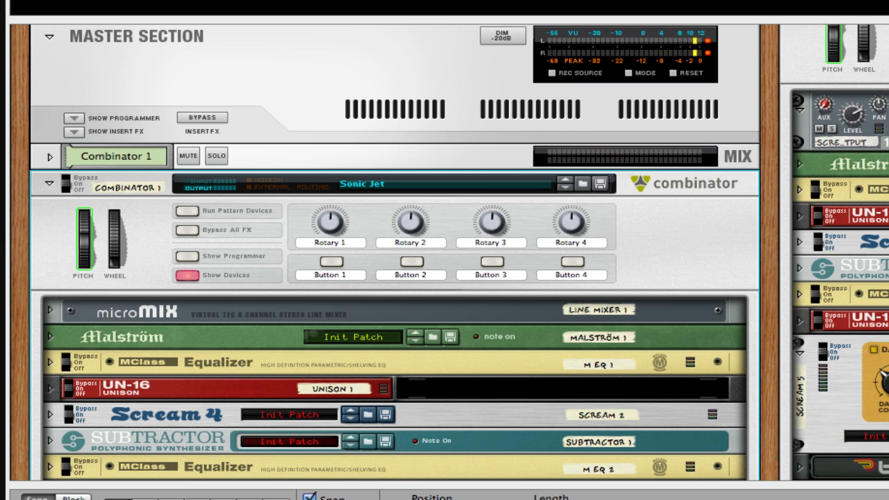
# Step: Unfold Thor 2 with its programmer and match Thor 1's settings: pitch bend range 12, polyphony 13 and release polyphony 13
pyautogui.scroll(-5, 395, 252)
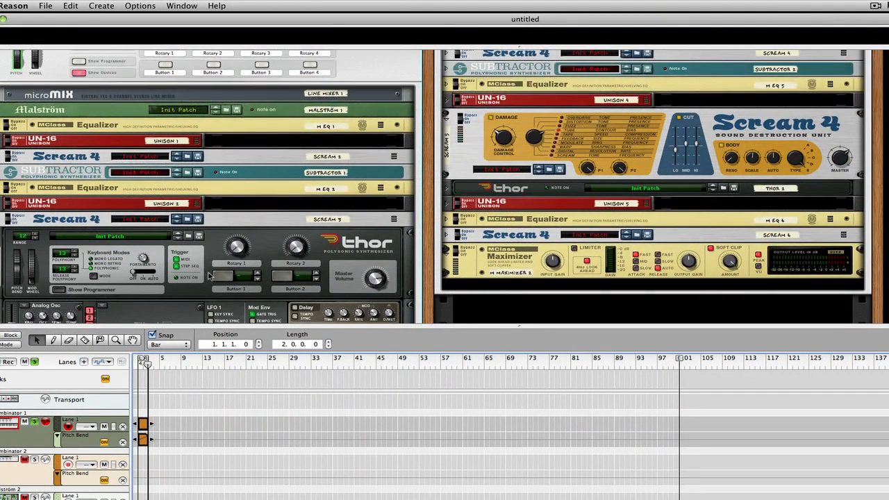
pyautogui.scroll(-2, 208, 276)
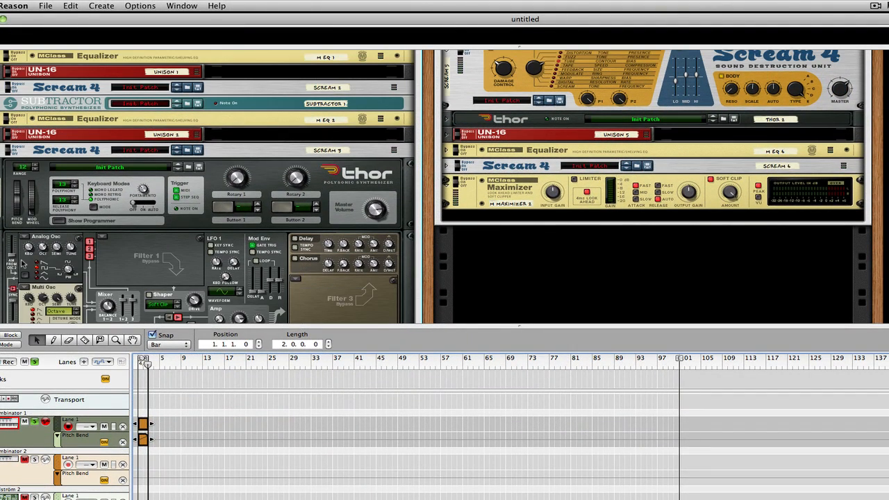
pyautogui.click(448, 120)
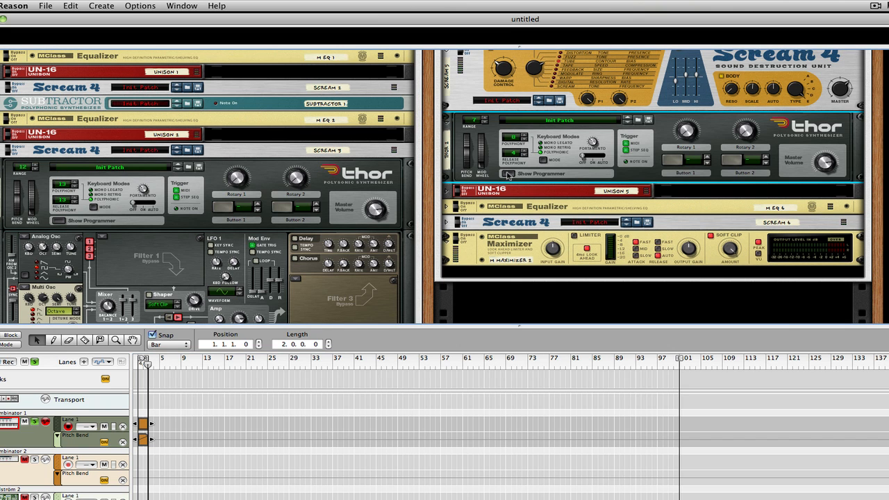
pyautogui.click(508, 173)
pyautogui.scroll(2, 509, 174)
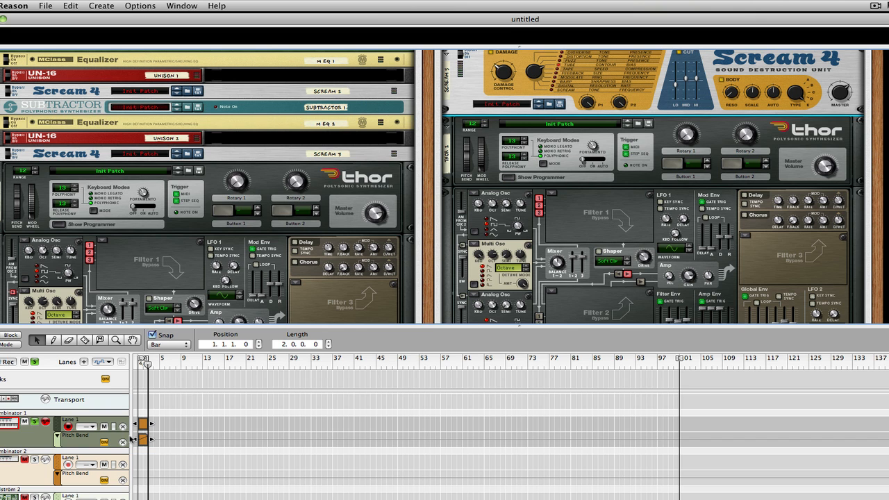
pyautogui.scroll(10, 814, 268)
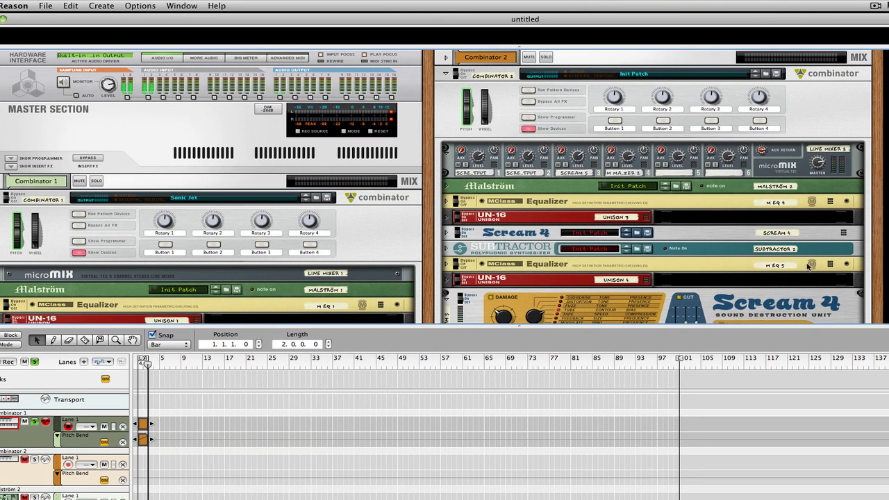